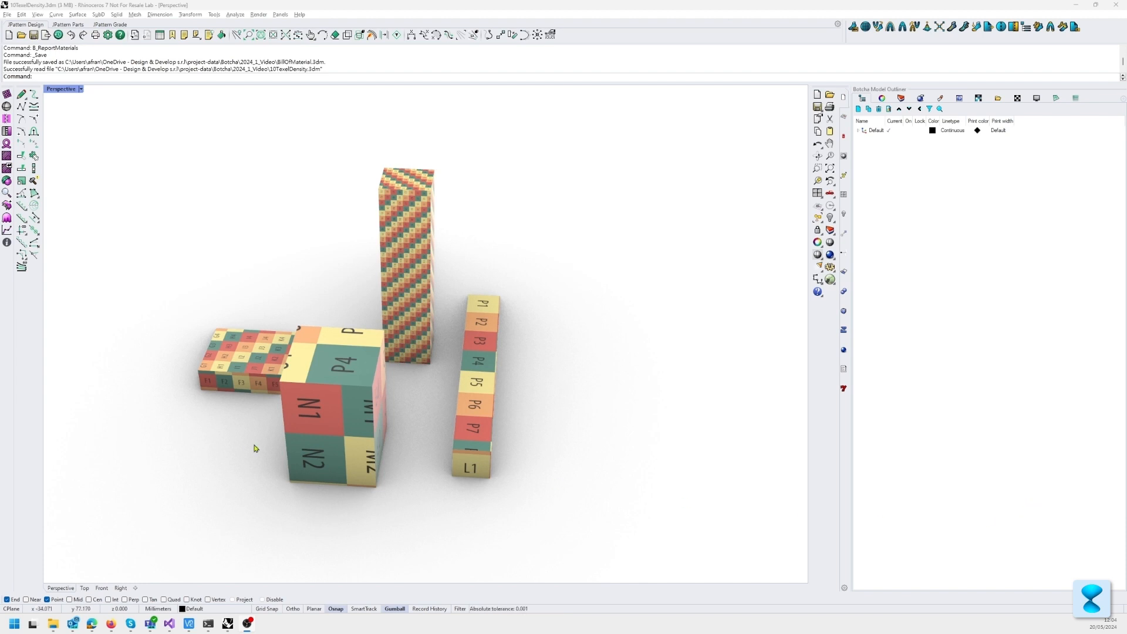
Step: Select all four textured boxes in the UV editor and open the texel density setting
{"action": "right_click_drag", "start_coordinate": [256, 446], "coordinate": [343, 410]}
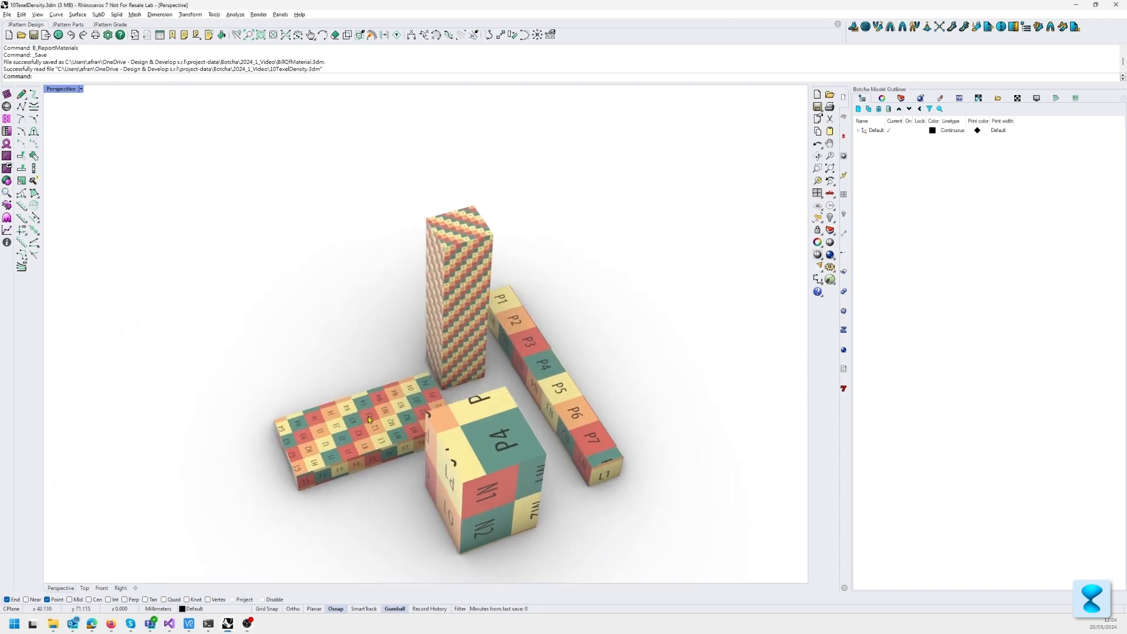
{"action": "scroll", "coordinate": [370, 418], "scroll_direction": "up", "scroll_amount": 5}
{"action": "right_click_drag", "start_coordinate": [476, 393], "coordinate": [575, 443]}
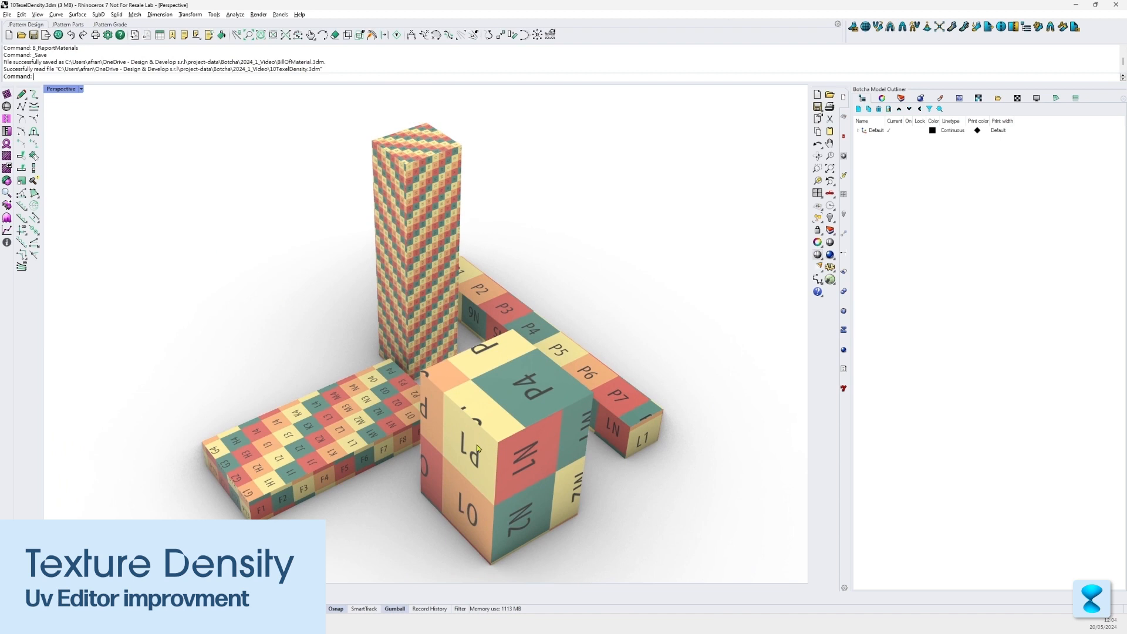
{"action": "right_click_drag", "start_coordinate": [493, 423], "coordinate": [486, 396]}
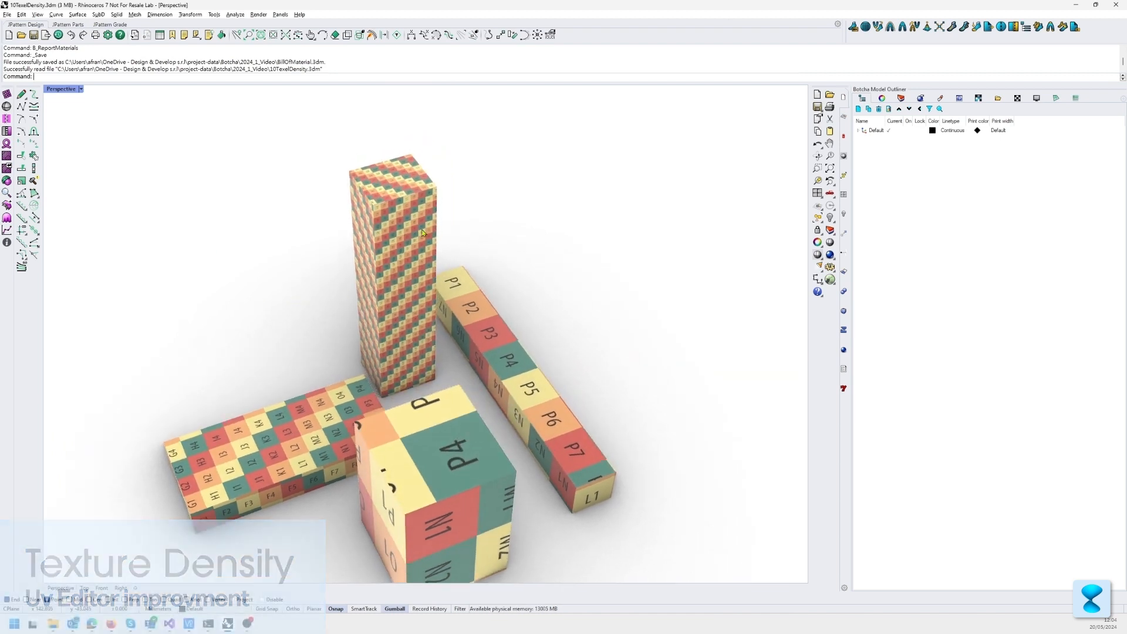
{"action": "right_click_drag", "start_coordinate": [450, 435], "coordinate": [448, 410]}
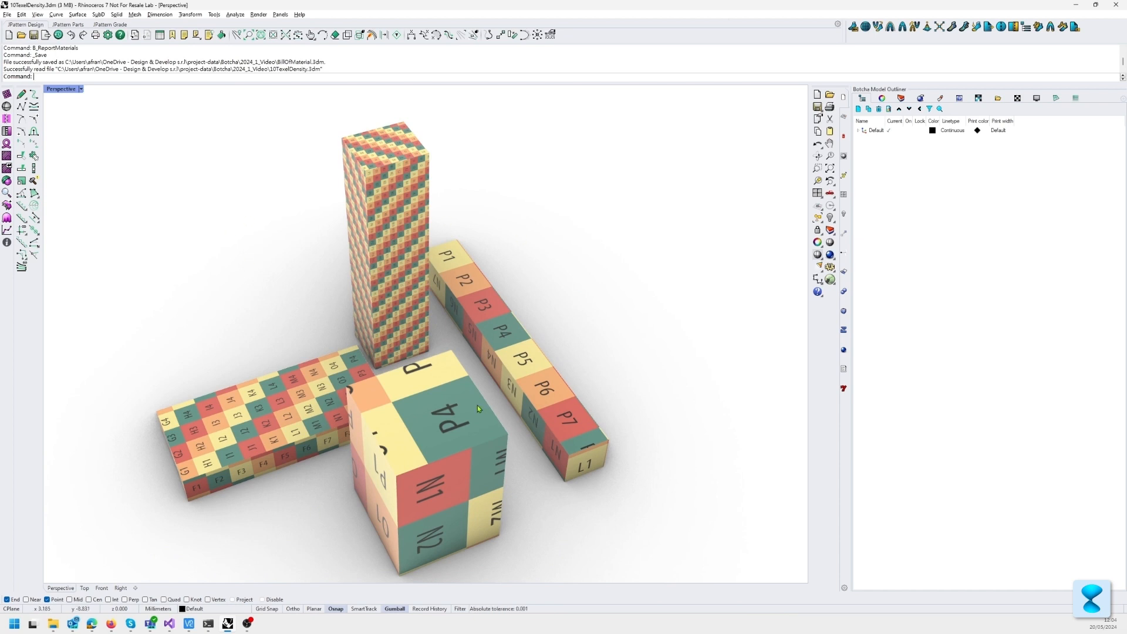
{"action": "left_click", "coordinate": [977, 99]}
{"action": "left_click_drag", "start_coordinate": [643, 217], "coordinate": [253, 476]}
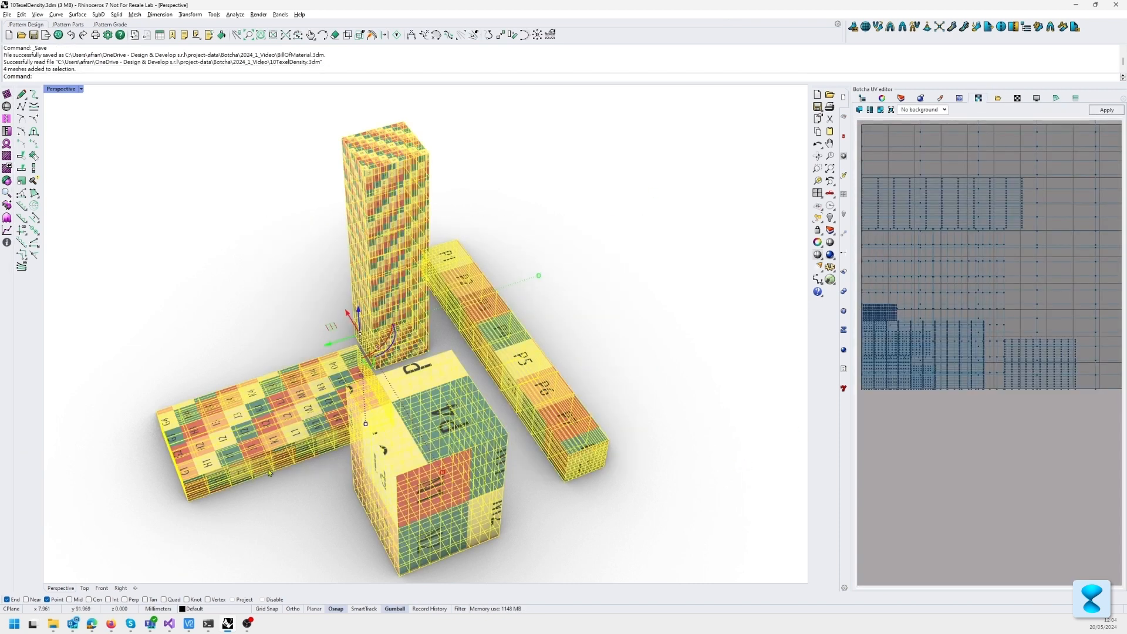
{"action": "left_click", "coordinate": [881, 110]}
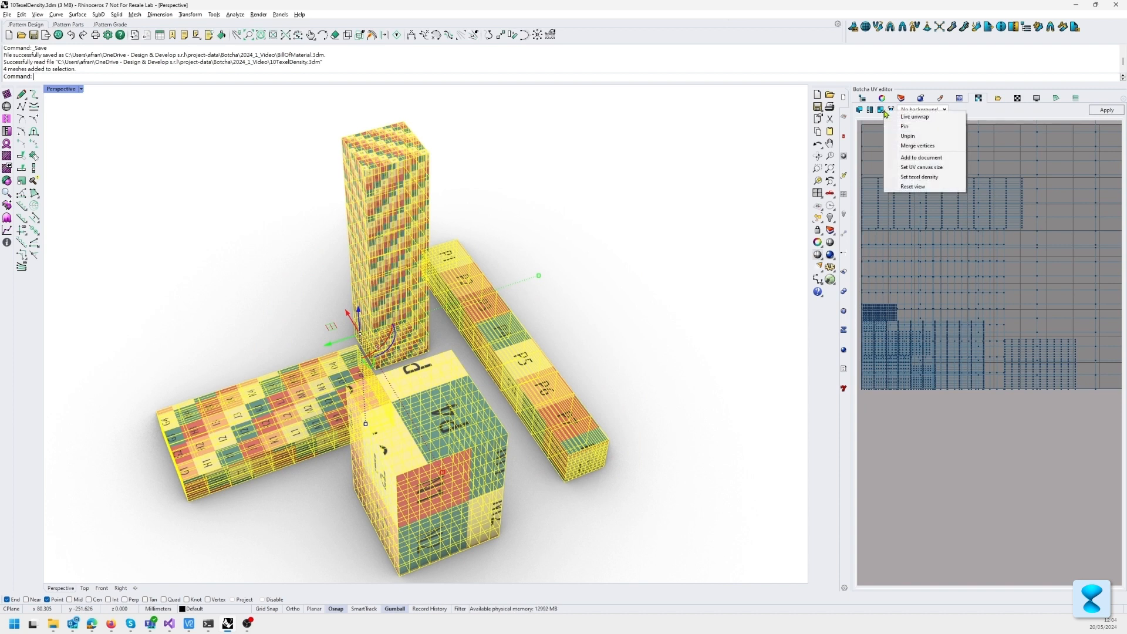
{"action": "left_click", "coordinate": [952, 181]}
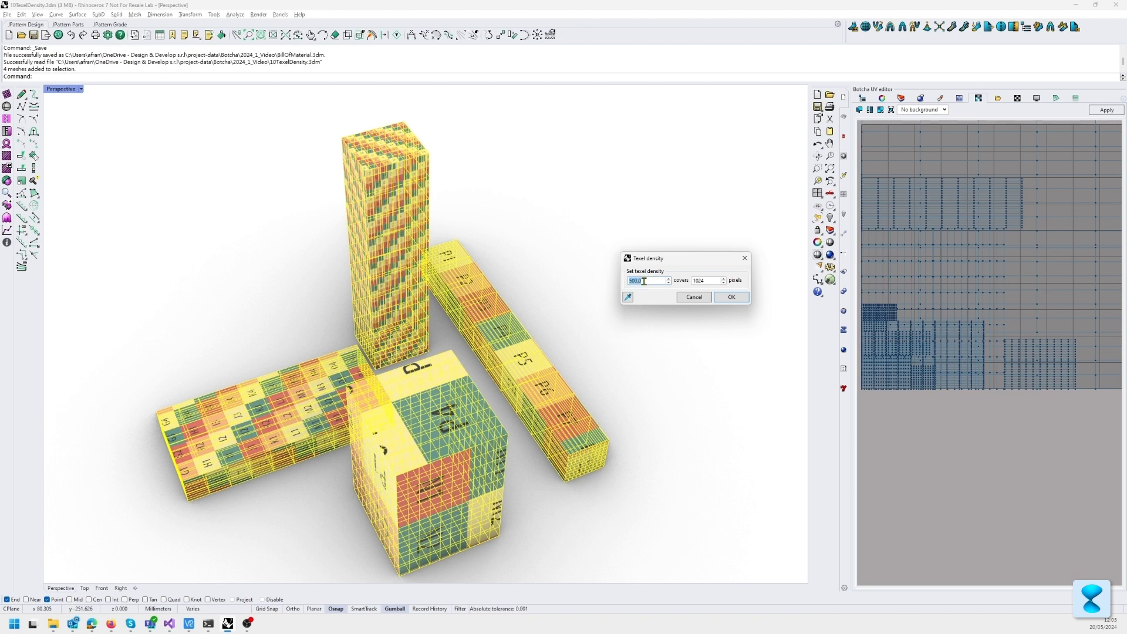
Step: Enter 1000 as the length covered in the texel density setting
{"action": "type", "text": "1000"}
{"action": "key", "text": "Tab"}
{"action": "left_click", "coordinate": [710, 281]}
Step: Sample the texel density from the low flat box and apply it to all four boxes
{"action": "left_click", "coordinate": [628, 298]}
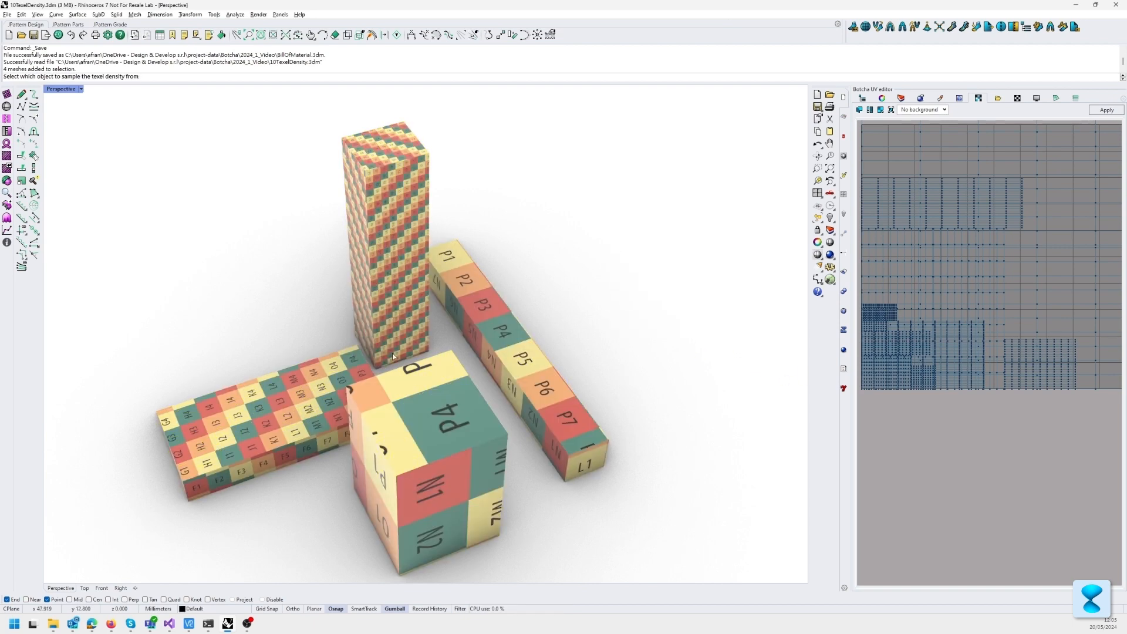
{"action": "right_click_drag", "start_coordinate": [393, 356], "coordinate": [304, 418]}
{"action": "left_click", "coordinate": [322, 423]}
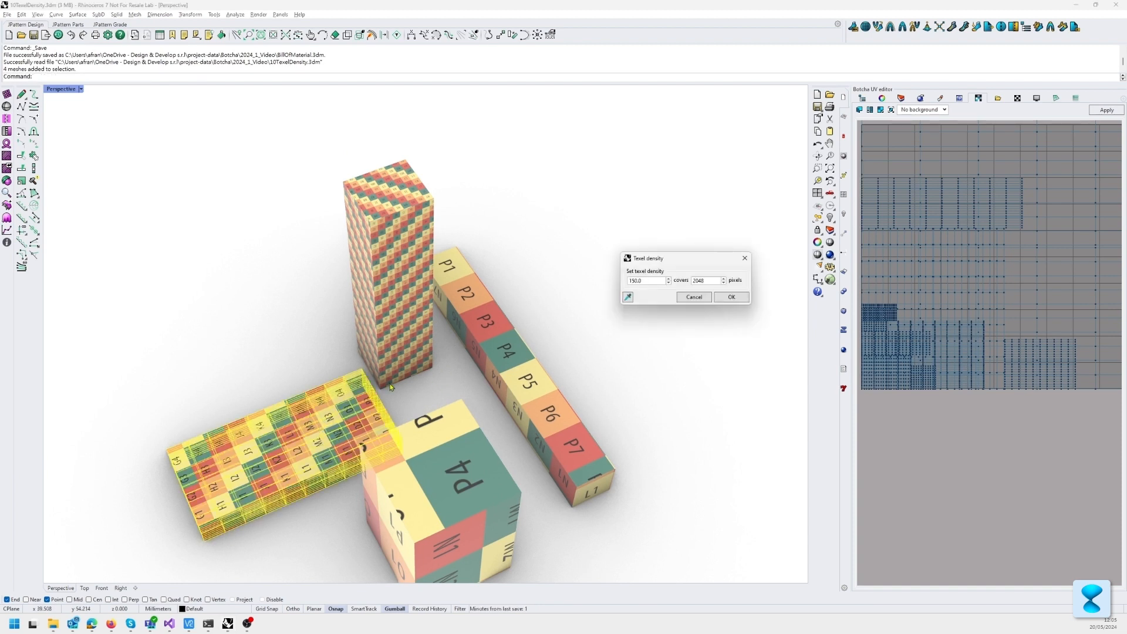
{"action": "left_click_drag", "start_coordinate": [665, 259], "coordinate": [628, 263]}
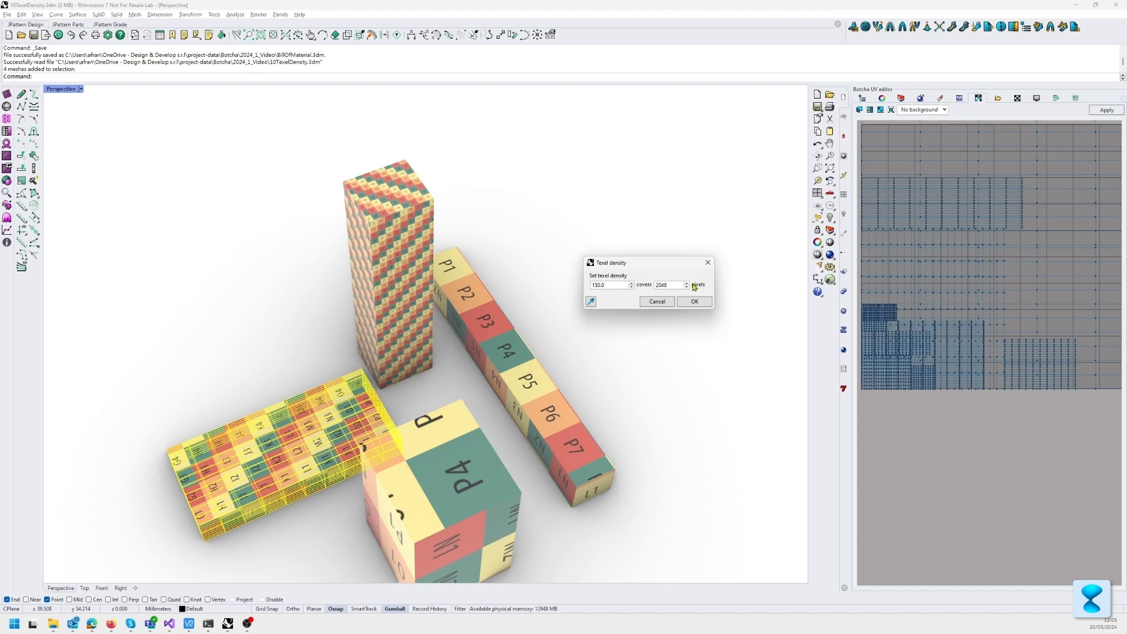
{"action": "double_click", "coordinate": [670, 286]}
{"action": "left_click", "coordinate": [699, 305]}
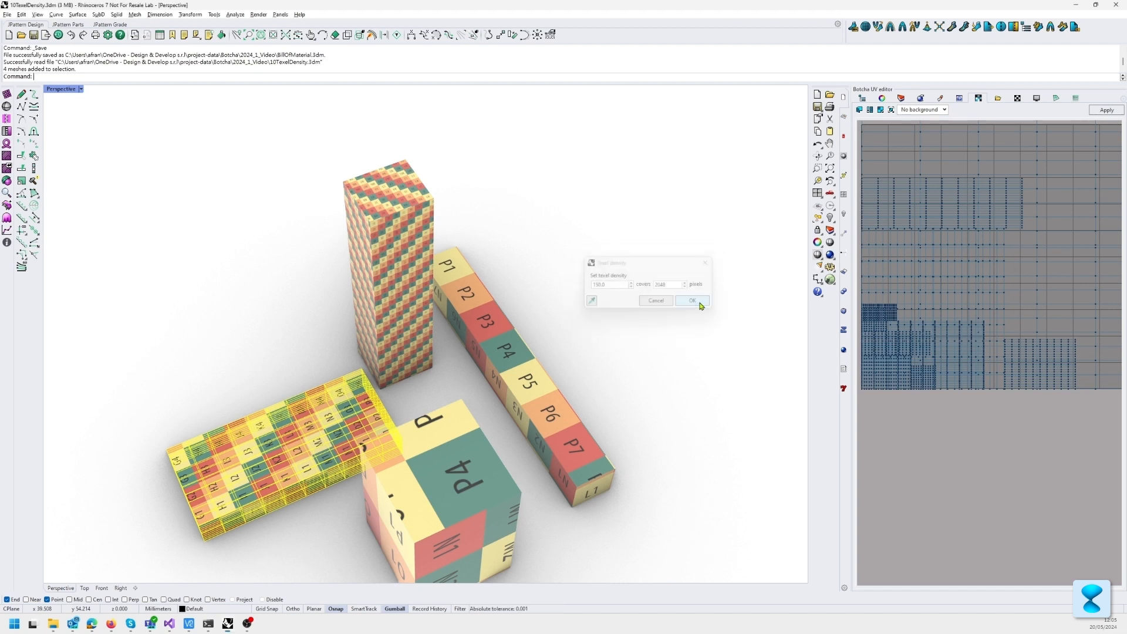
{"action": "right_click_drag", "start_coordinate": [587, 372], "coordinate": [574, 307]}
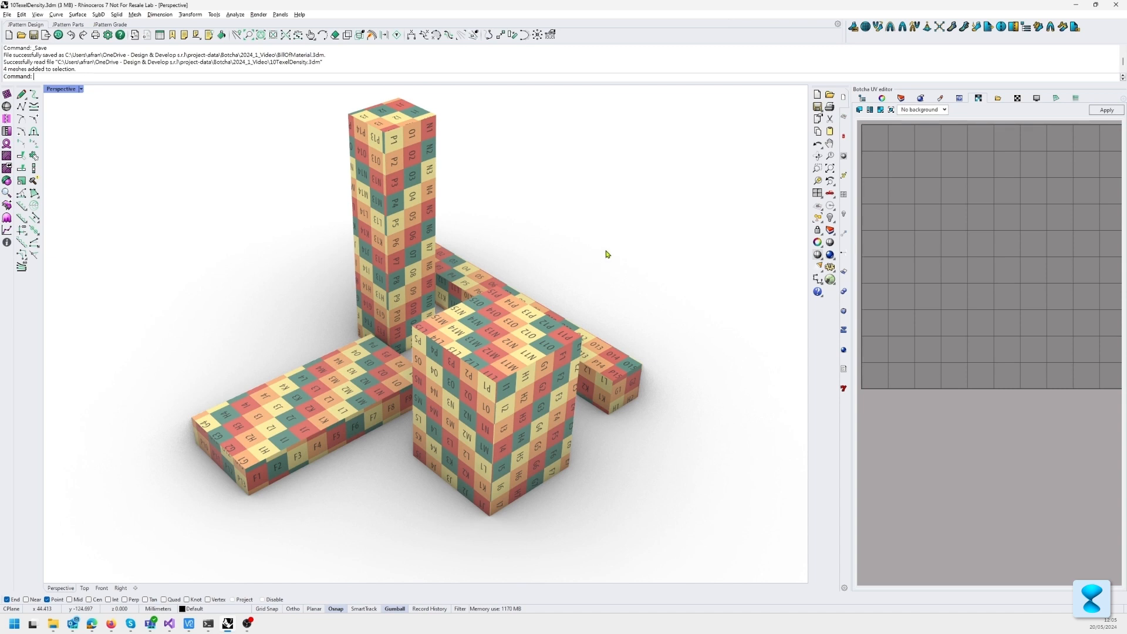
{"action": "right_click_drag", "start_coordinate": [627, 265], "coordinate": [568, 274]}
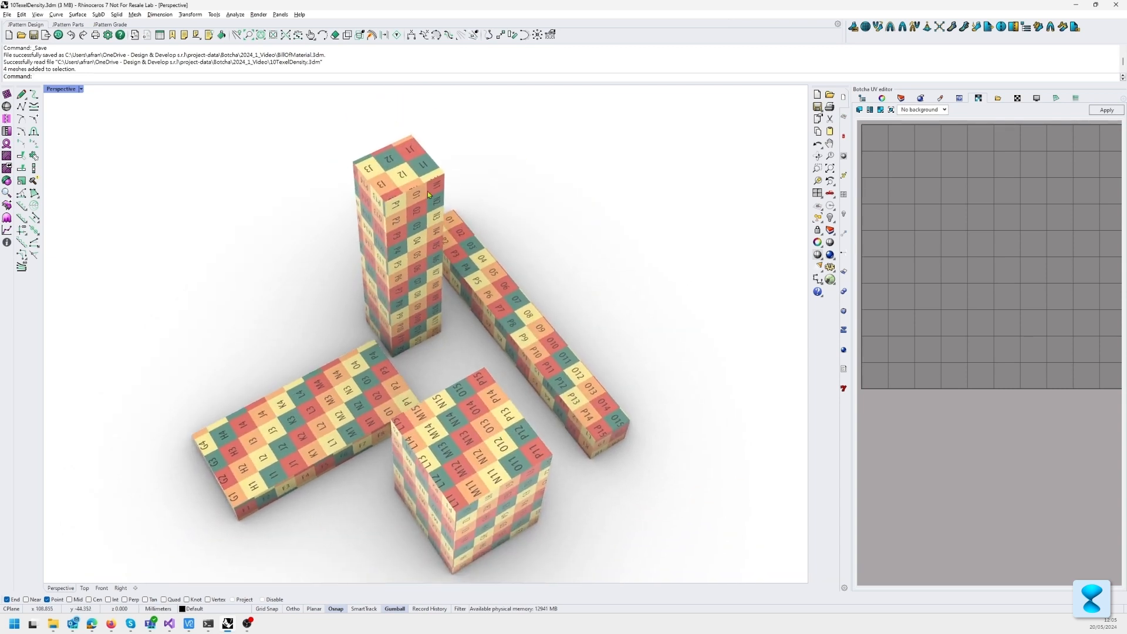
{"action": "right_click_drag", "start_coordinate": [510, 380], "coordinate": [525, 372]}
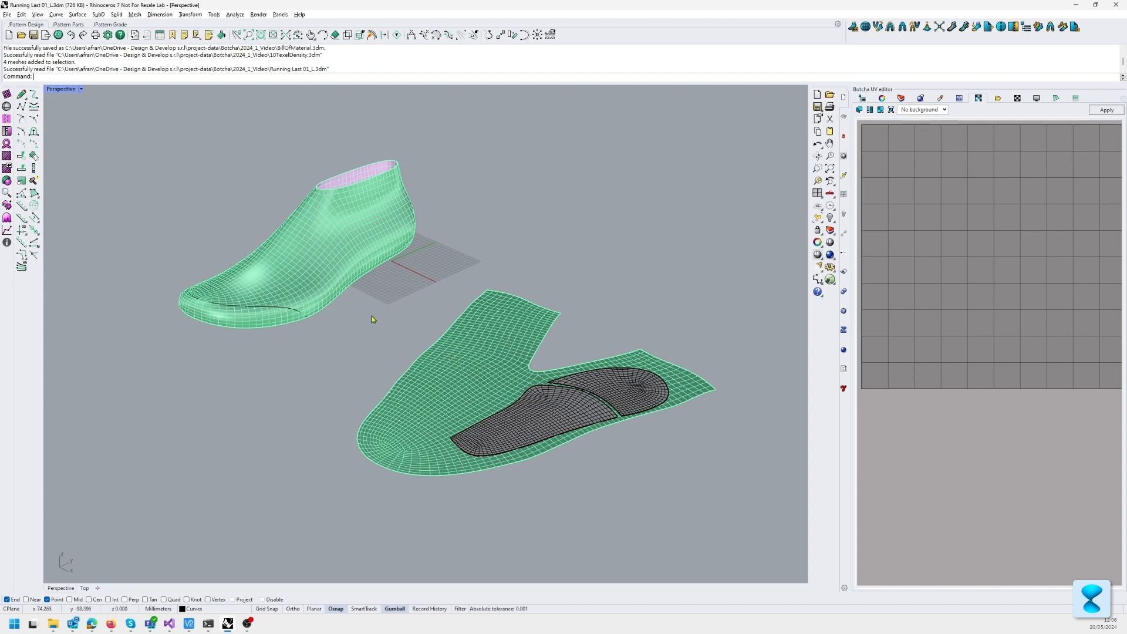
{"action": "right_click_drag", "start_coordinate": [371, 316], "coordinate": [439, 369]}
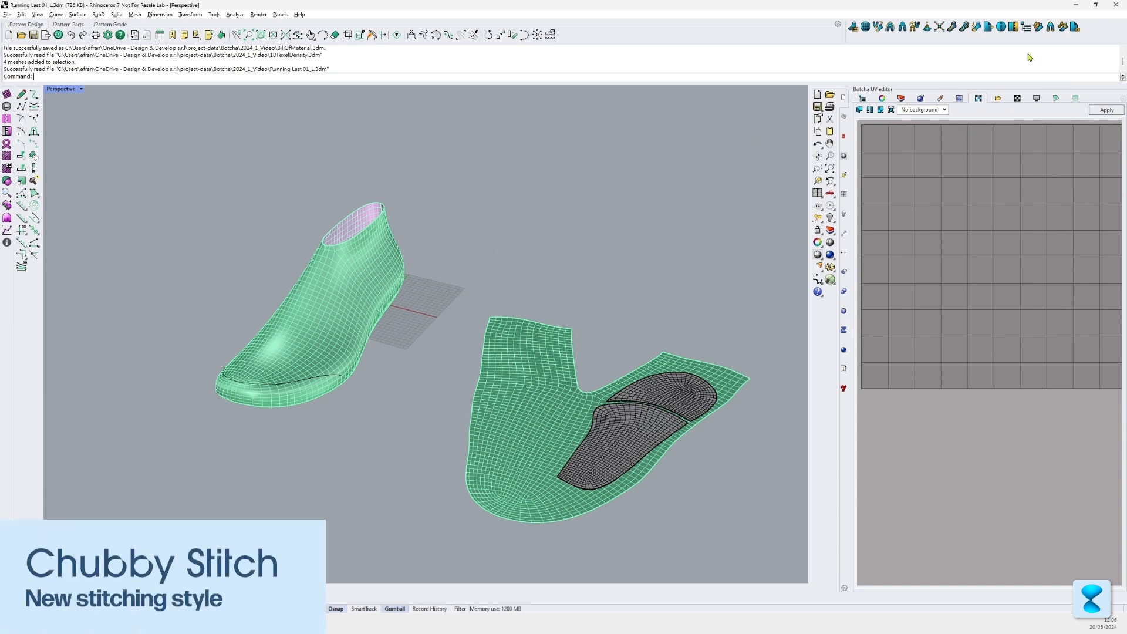
Step: Open the Botcha stitching library and dock it beside the properties and other modelling palettes
{"action": "left_click", "coordinate": [1002, 27]}
{"action": "left_click_drag", "start_coordinate": [975, 31], "coordinate": [892, 98]}
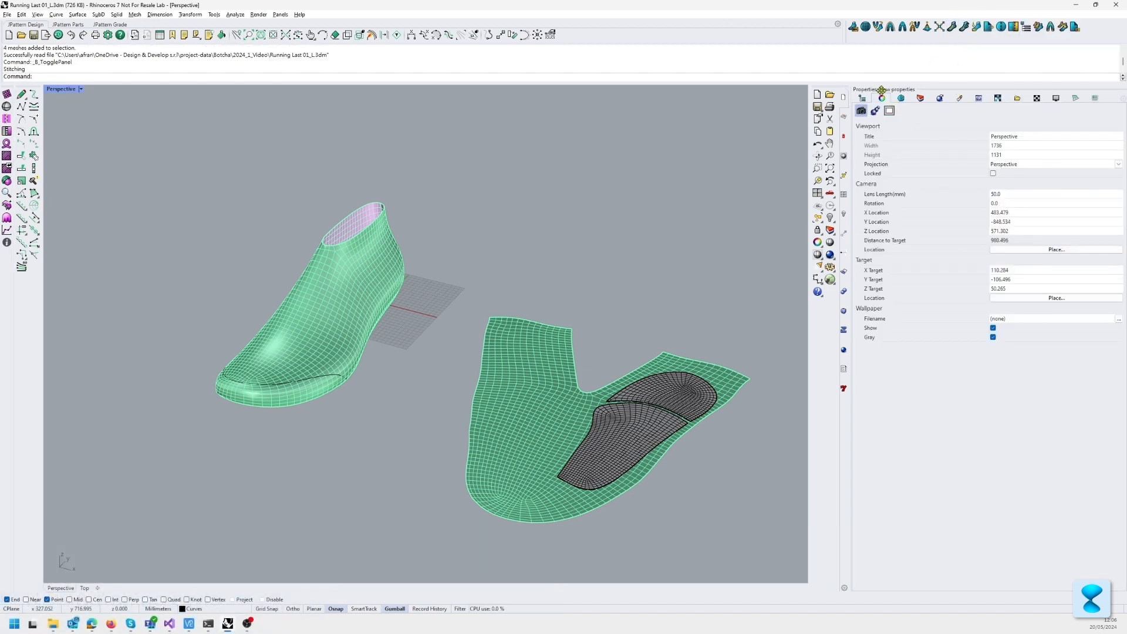
{"action": "left_click", "coordinate": [901, 98]}
Step: Start a stitch with the Linear pattern for the toe curve of the shoe last and set its style to Chubby
{"action": "scroll", "coordinate": [284, 364], "scroll_direction": "up", "scroll_amount": 5}
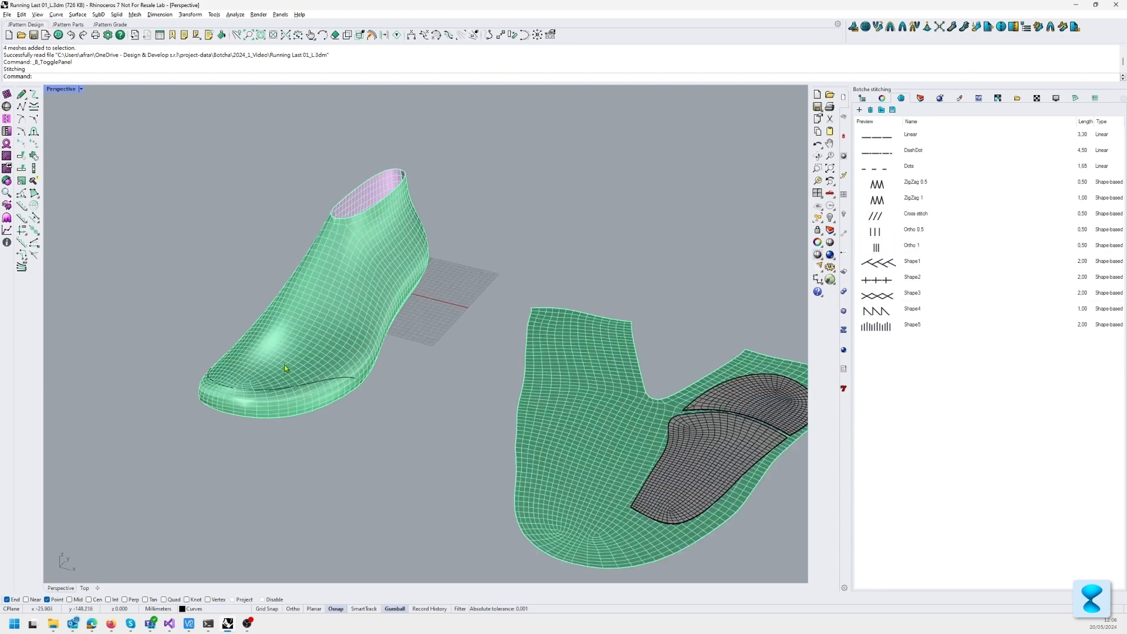
{"action": "left_click", "coordinate": [295, 409]}
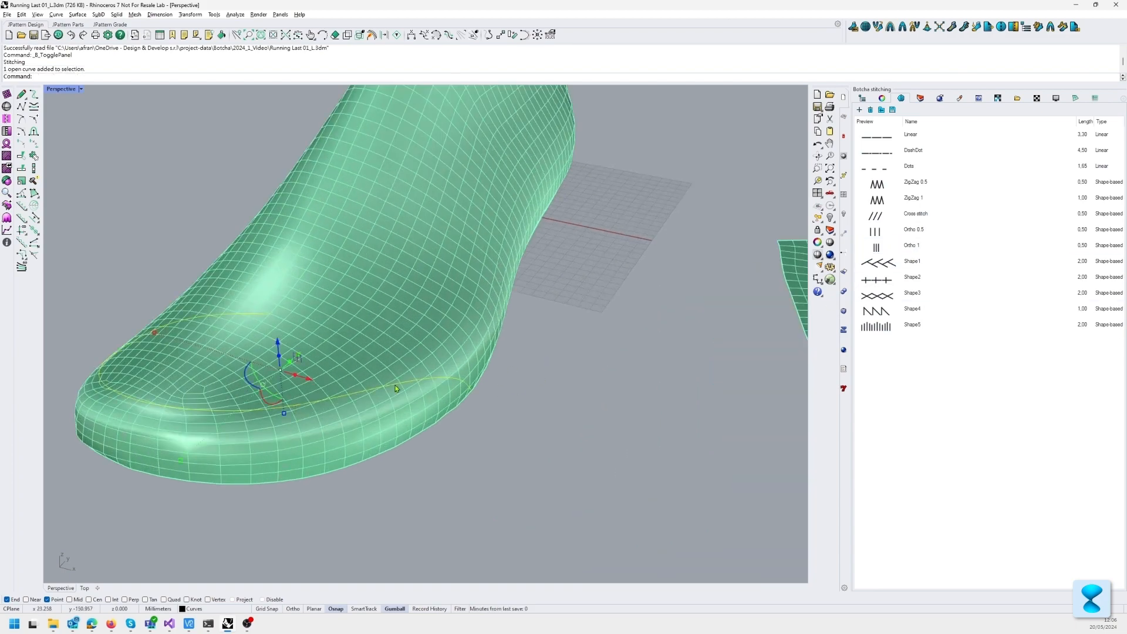
{"action": "right_click_drag", "start_coordinate": [328, 369], "coordinate": [460, 352]}
{"action": "right_click_drag", "start_coordinate": [729, 373], "coordinate": [709, 332], "text": "shift"}
{"action": "left_click", "coordinate": [721, 315]}
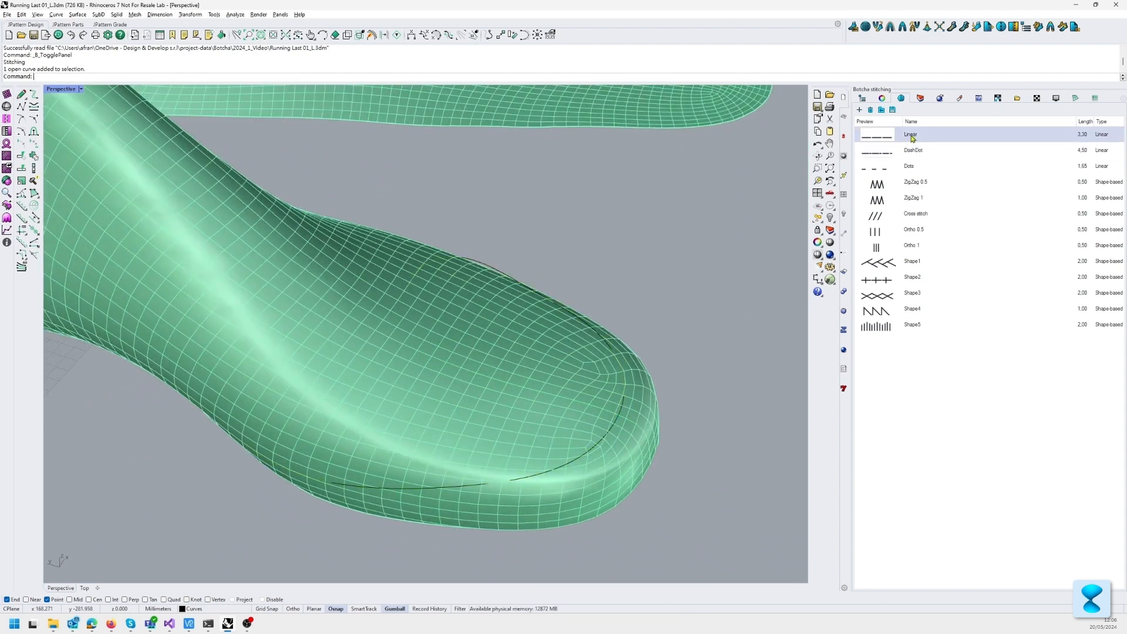
{"action": "left_click", "coordinate": [912, 138]}
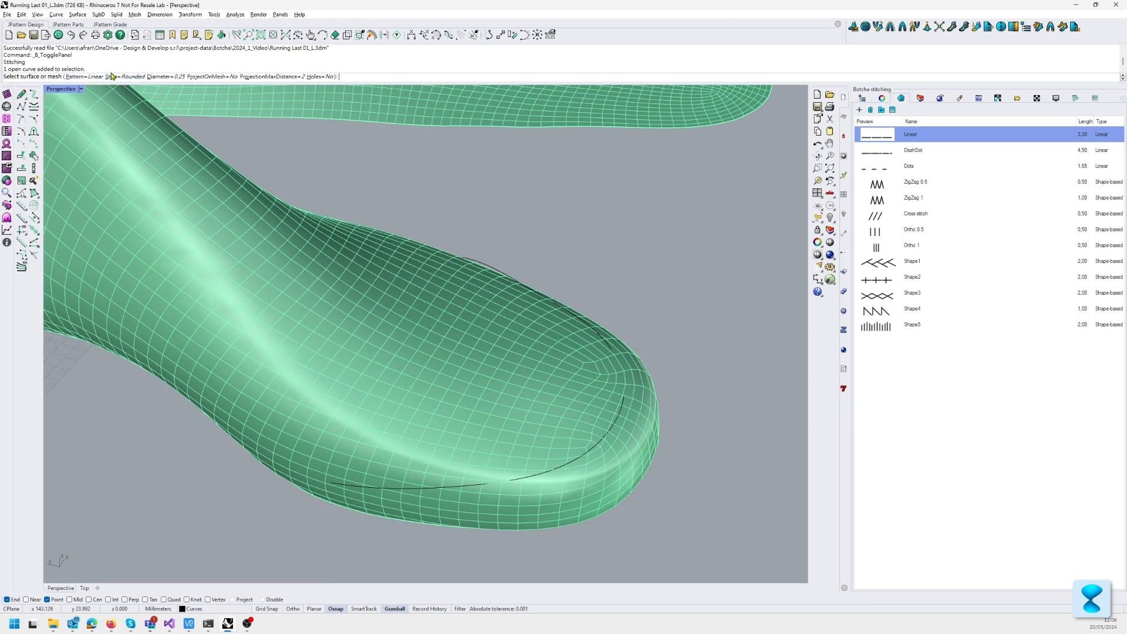
{"action": "left_click", "coordinate": [125, 77]}
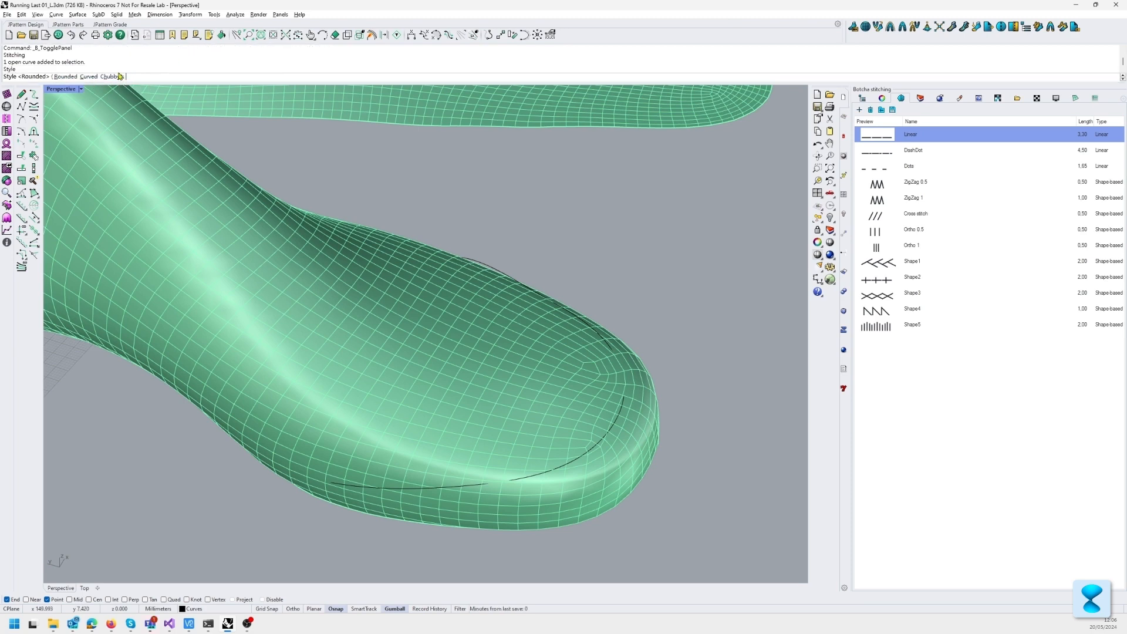
{"action": "left_click", "coordinate": [113, 77]}
Step: Create the stitching along the toe curve on the shoe last mesh with holes enabled
{"action": "scroll", "coordinate": [600, 442], "scroll_direction": "up", "scroll_amount": 3}
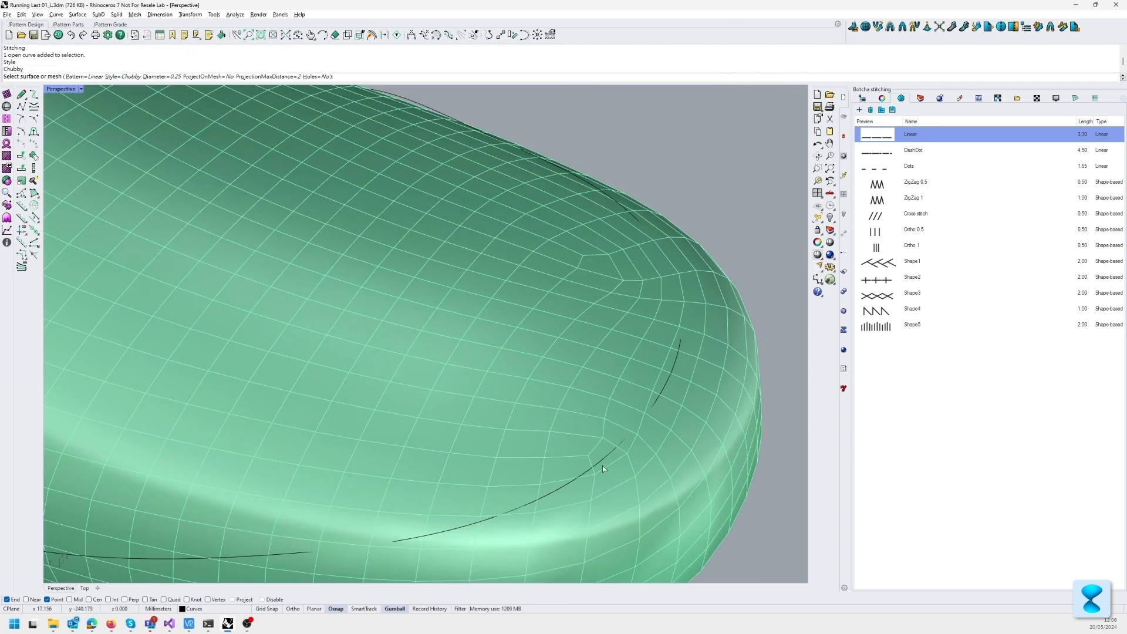
{"action": "left_click", "coordinate": [604, 457]}
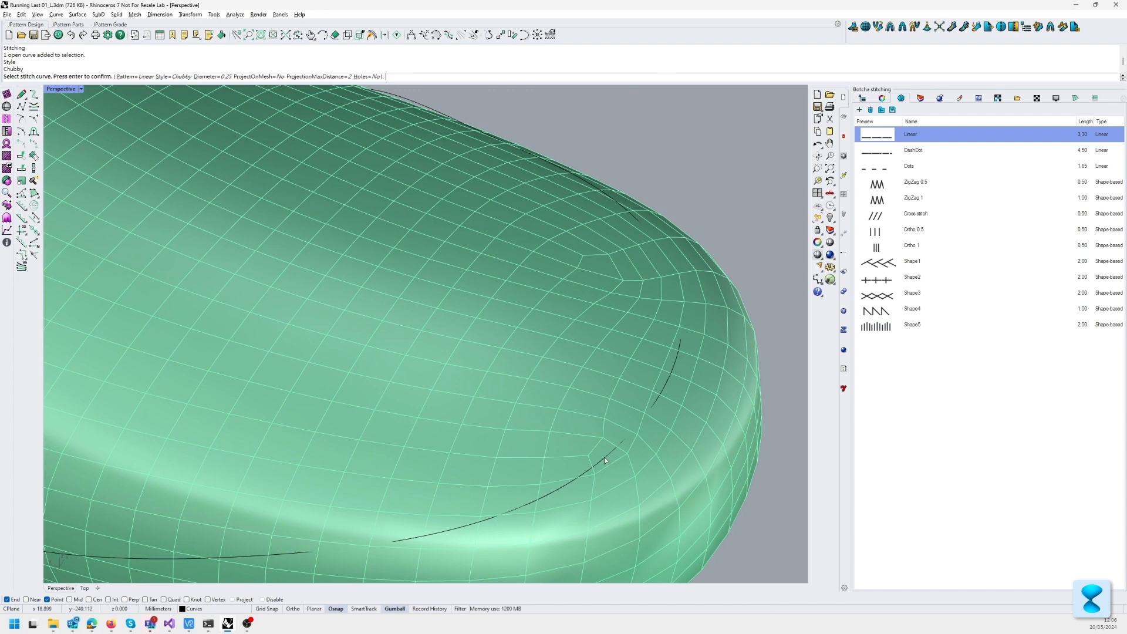
{"action": "left_click", "coordinate": [604, 456]}
{"action": "scroll", "coordinate": [610, 418], "scroll_direction": "down", "scroll_amount": 2}
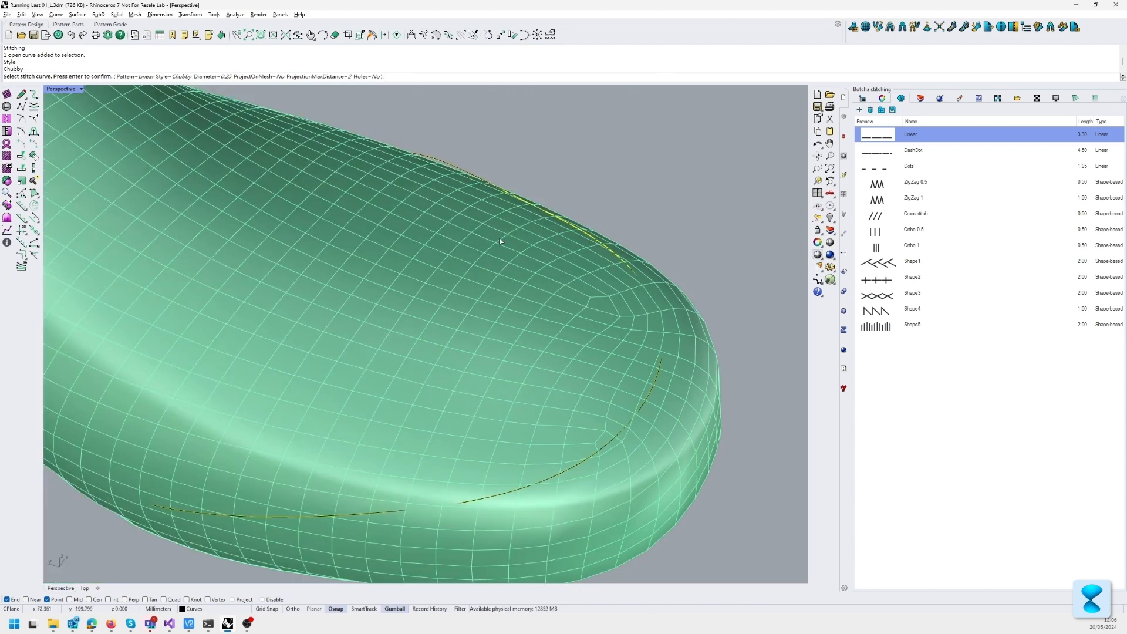
{"action": "left_click", "coordinate": [369, 77]}
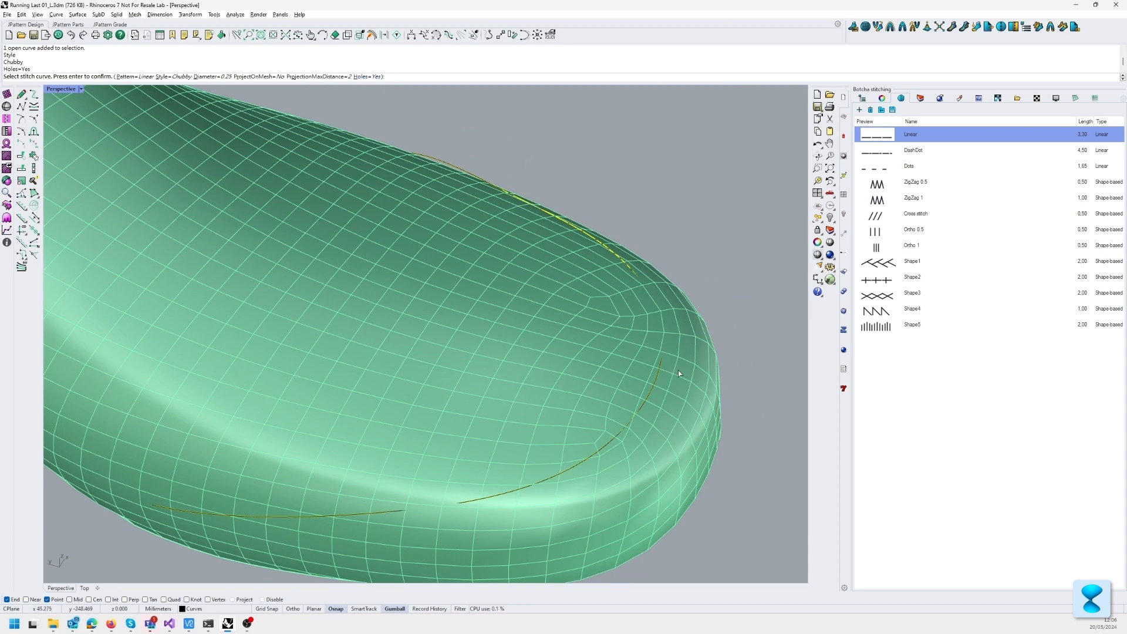
{"action": "right_click_drag", "start_coordinate": [678, 369], "coordinate": [699, 245]}
{"action": "key", "text": "Return"}
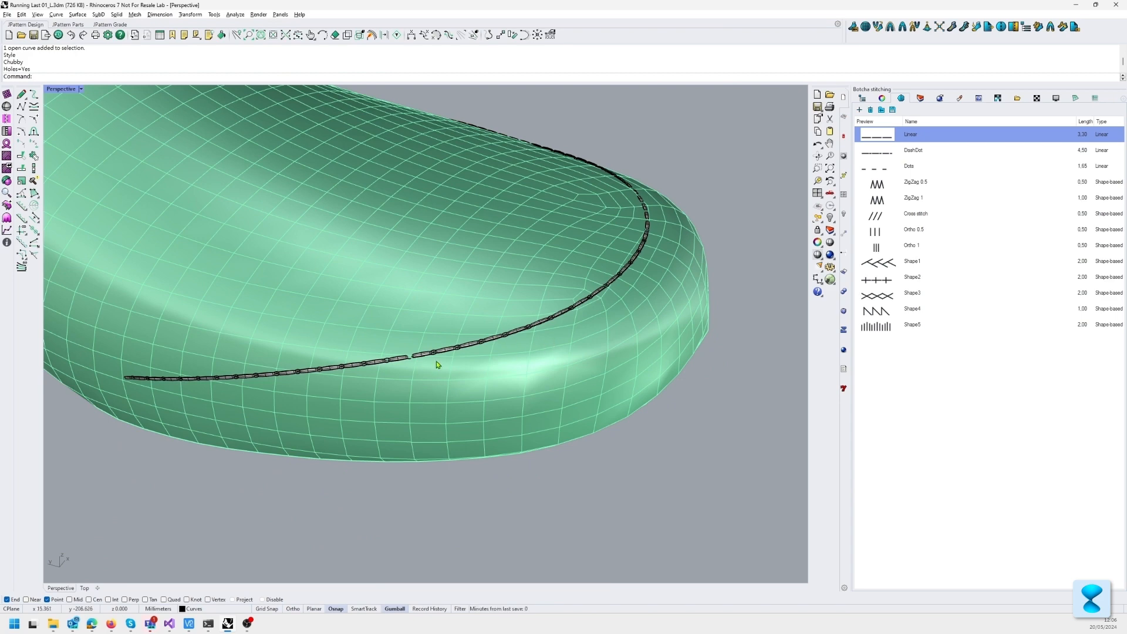
Step: Check the stitching around the toe from several sides and undo it
{"action": "right_click_drag", "start_coordinate": [381, 353], "coordinate": [246, 329]}
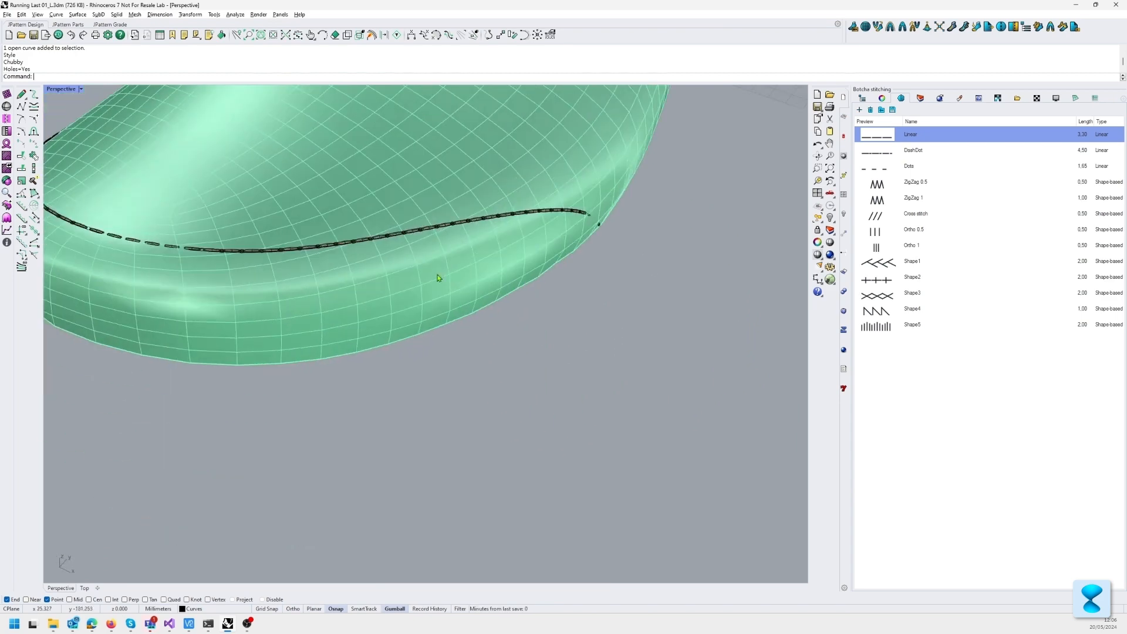
{"action": "right_click_drag", "start_coordinate": [294, 262], "coordinate": [414, 317], "text": "shift"}
{"action": "scroll", "coordinate": [414, 317], "scroll_direction": "up", "scroll_amount": 6}
{"action": "scroll", "coordinate": [362, 304], "scroll_direction": "down", "scroll_amount": 5}
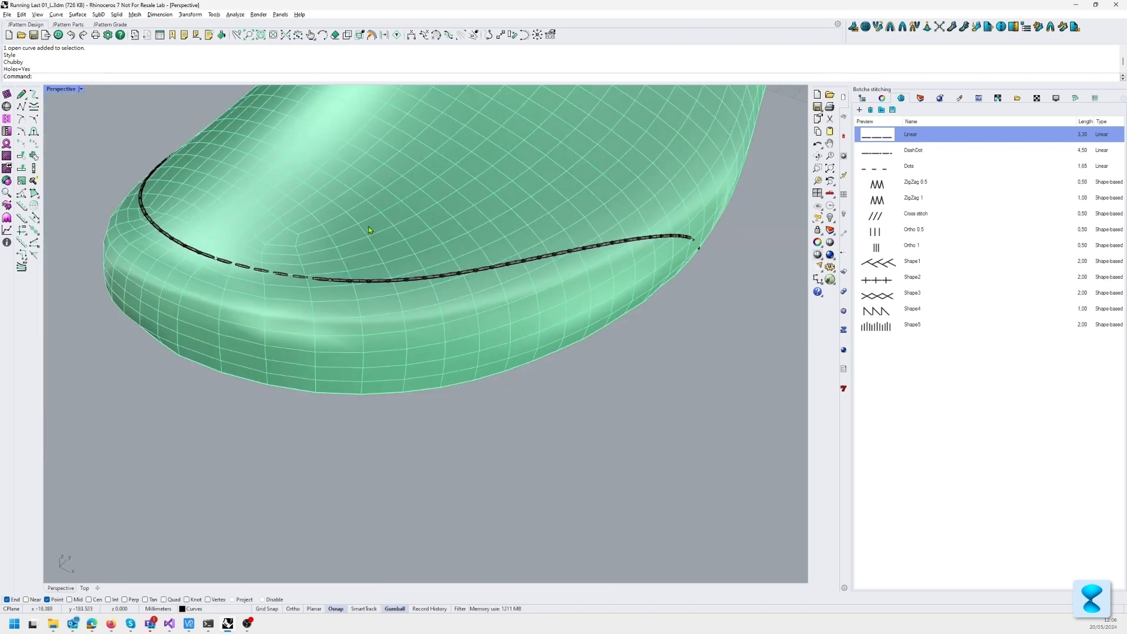
{"action": "key", "text": "ctrl+z"}
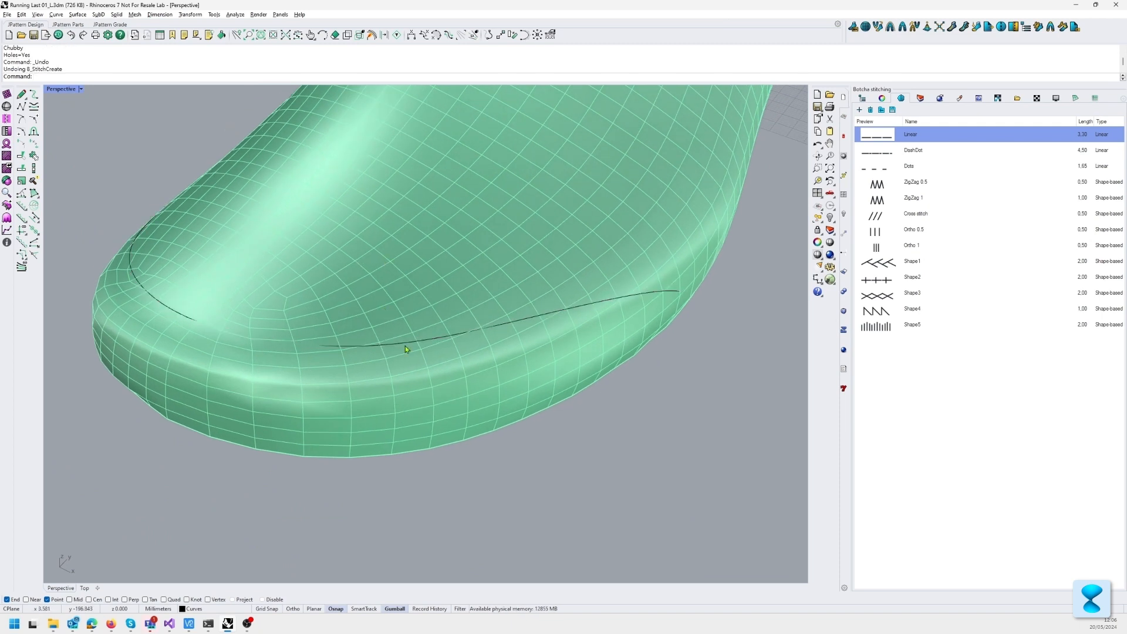
Step: Create the Chubby stitching along the toe curve again with ProjectOnMesh set to Yes
{"action": "key", "text": "Return"}
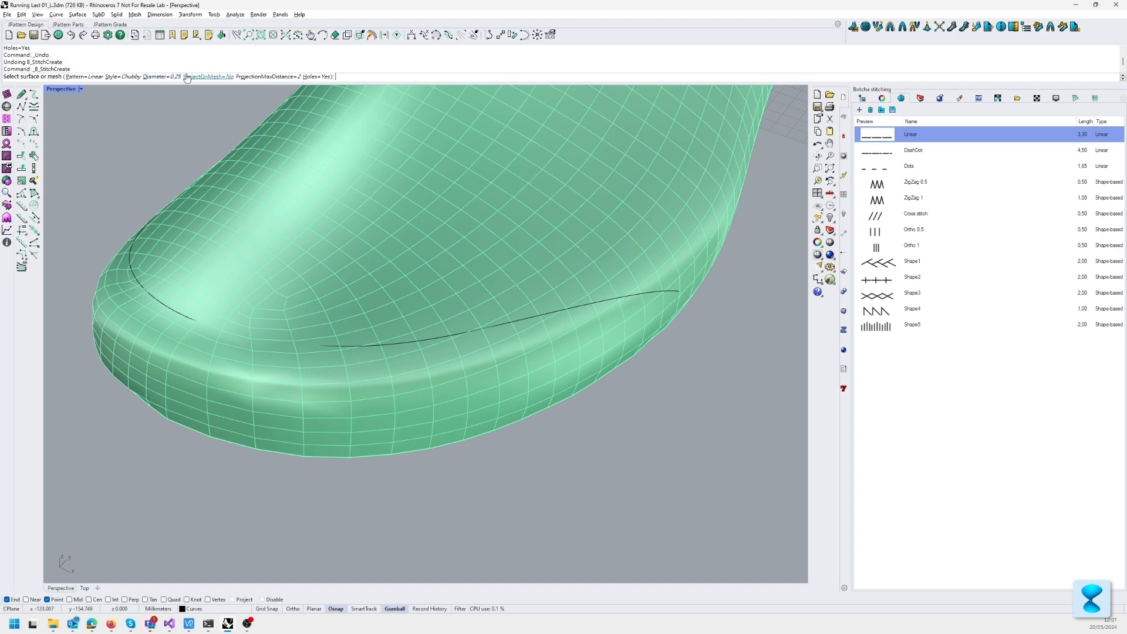
{"action": "left_click", "coordinate": [205, 76]}
{"action": "left_click", "coordinate": [357, 347]}
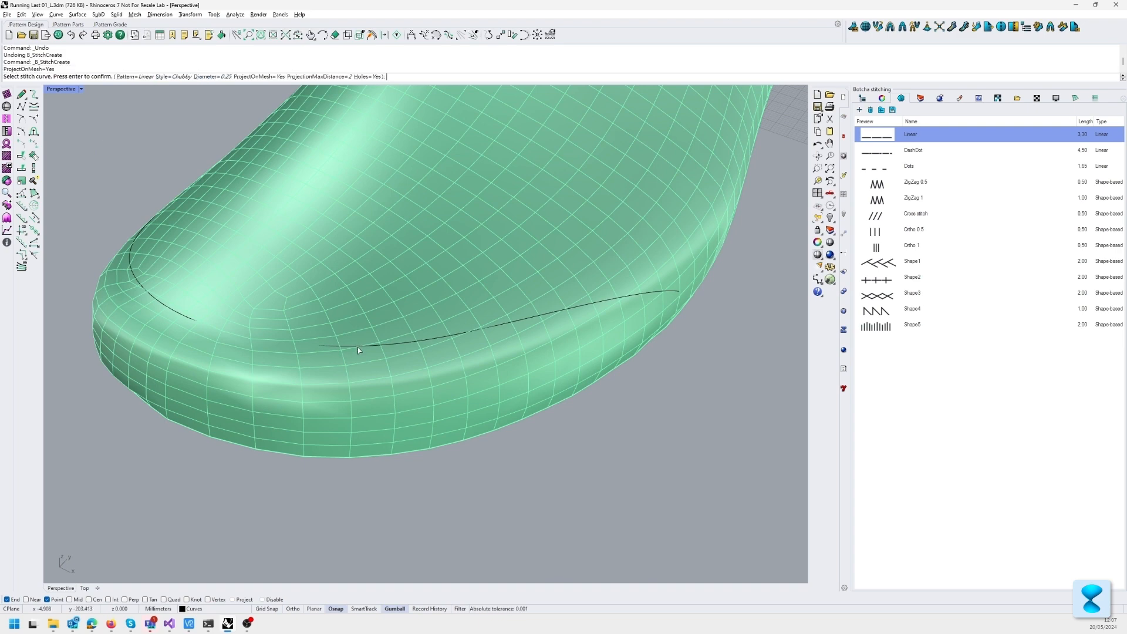
{"action": "left_click", "coordinate": [359, 347]}
{"action": "left_click", "coordinate": [386, 370]}
{"action": "key", "text": "Return"}
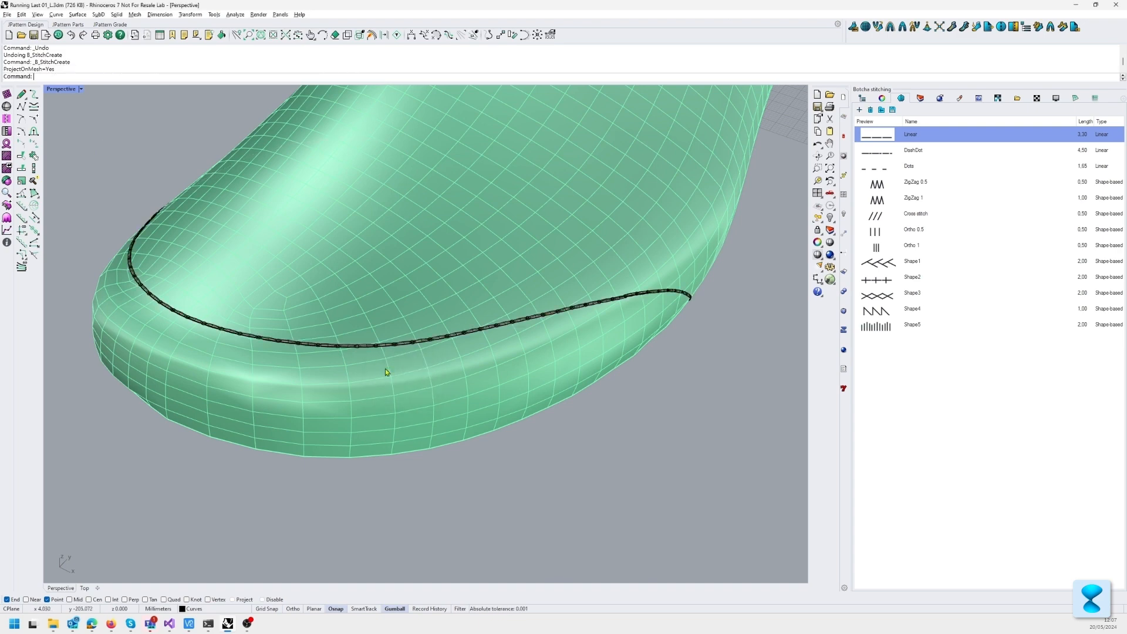
Step: Select the mesh of stitch holes between the threads along the toe for close inspection
{"action": "scroll", "coordinate": [374, 351], "scroll_direction": "up", "scroll_amount": 2}
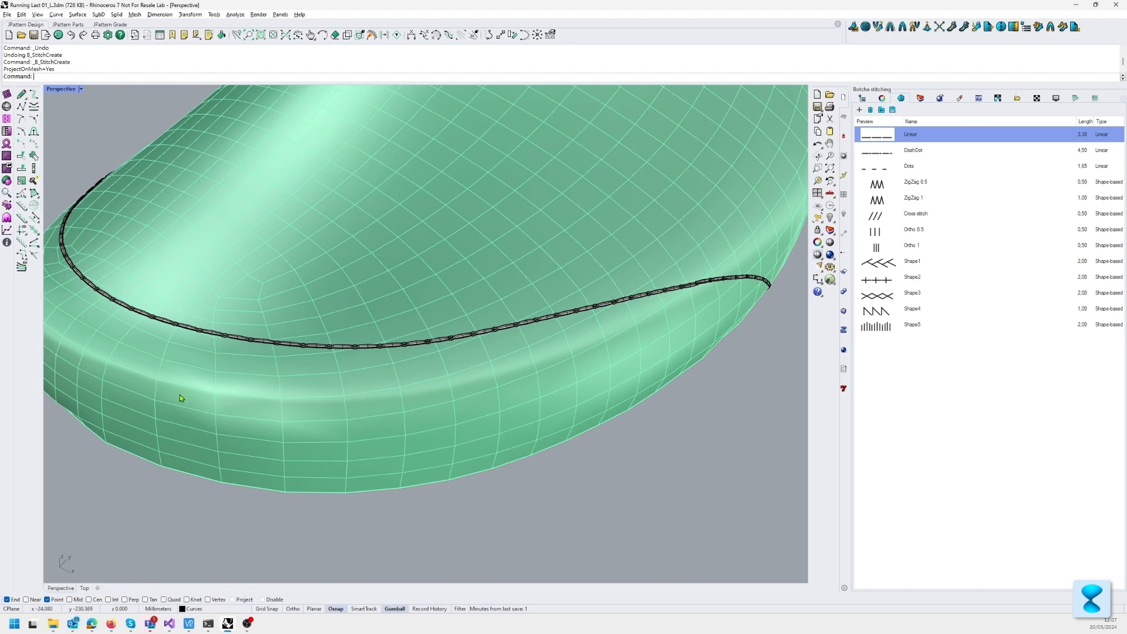
{"action": "right_click_drag", "start_coordinate": [180, 395], "coordinate": [394, 404]}
{"action": "scroll", "coordinate": [395, 403], "scroll_direction": "up", "scroll_amount": 5}
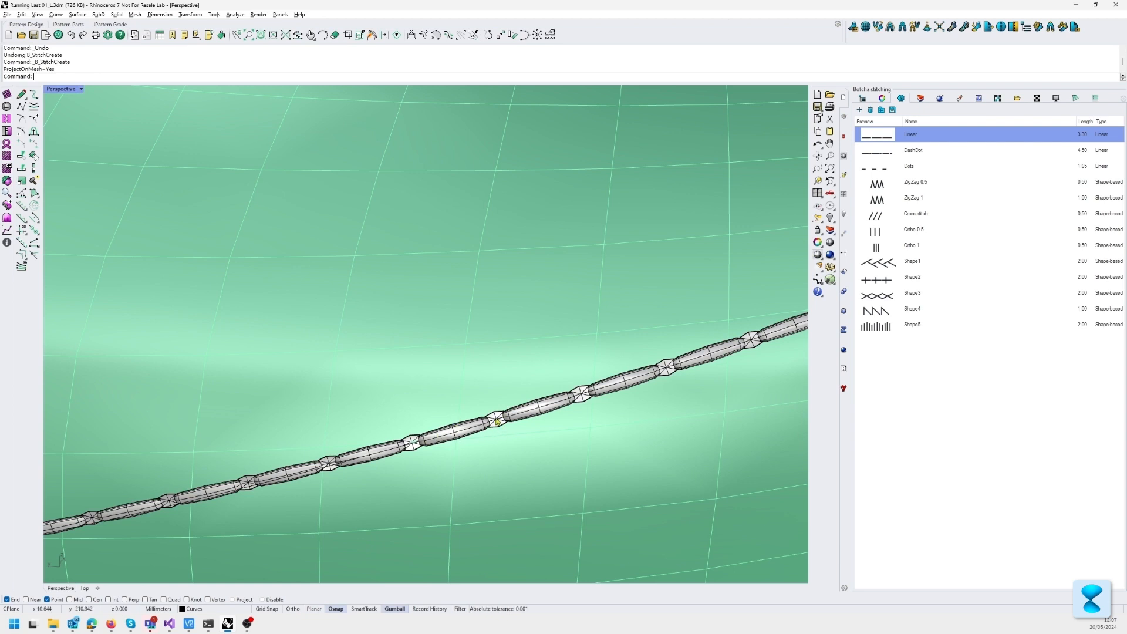
{"action": "left_click", "coordinate": [497, 420]}
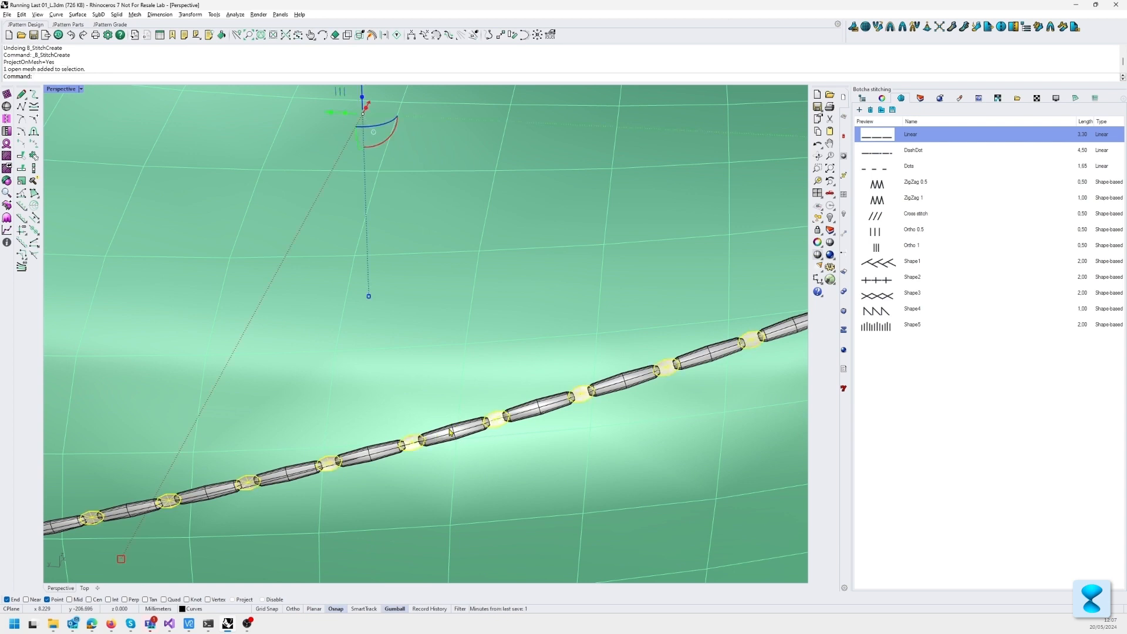
Step: Inspect the stitch threads and the hole mesh between them along the toe curve, both close up and on the whole toe
{"action": "key", "text": "Escape"}
{"action": "scroll", "coordinate": [554, 376], "scroll_direction": "down", "scroll_amount": 3}
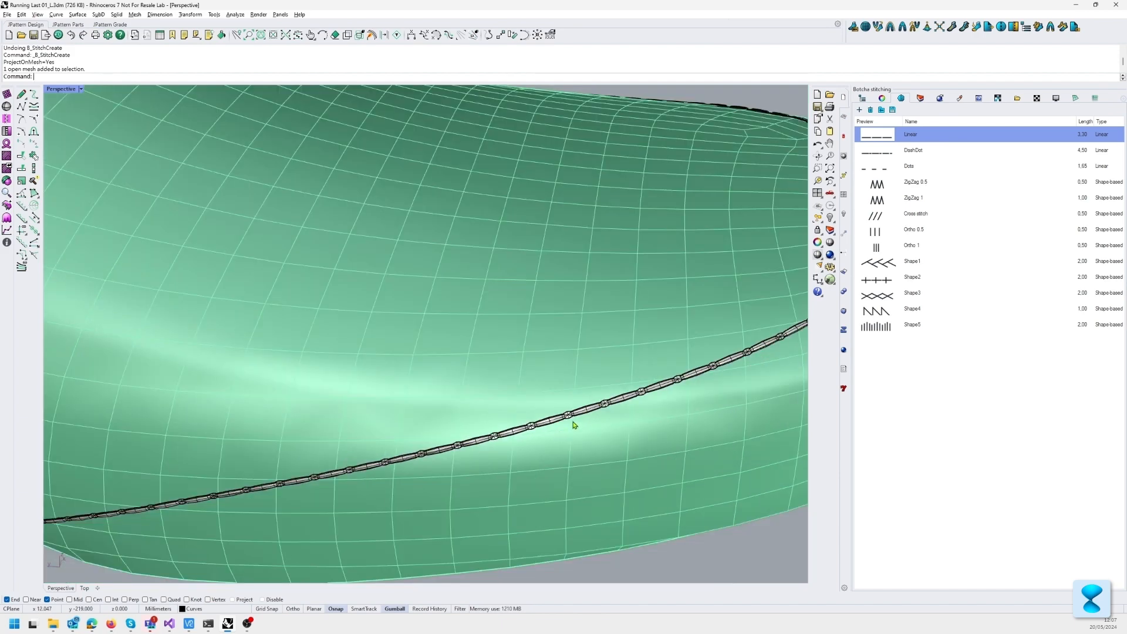
{"action": "right_click_drag", "start_coordinate": [574, 425], "coordinate": [447, 389], "text": "shift"}
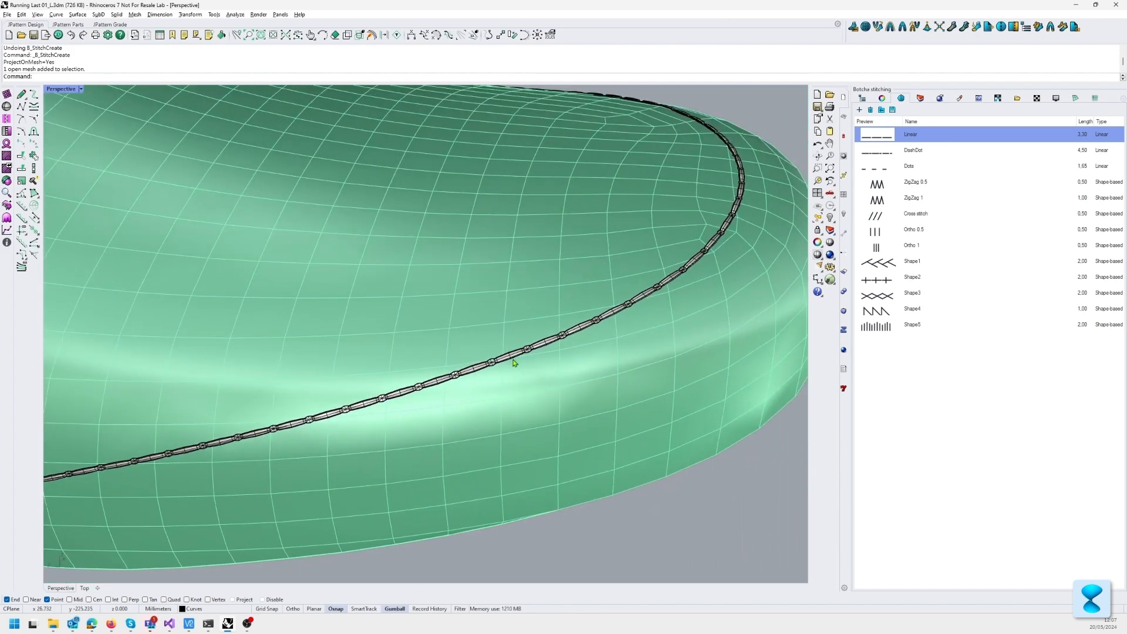
{"action": "scroll", "coordinate": [439, 379], "scroll_direction": "up", "scroll_amount": 5}
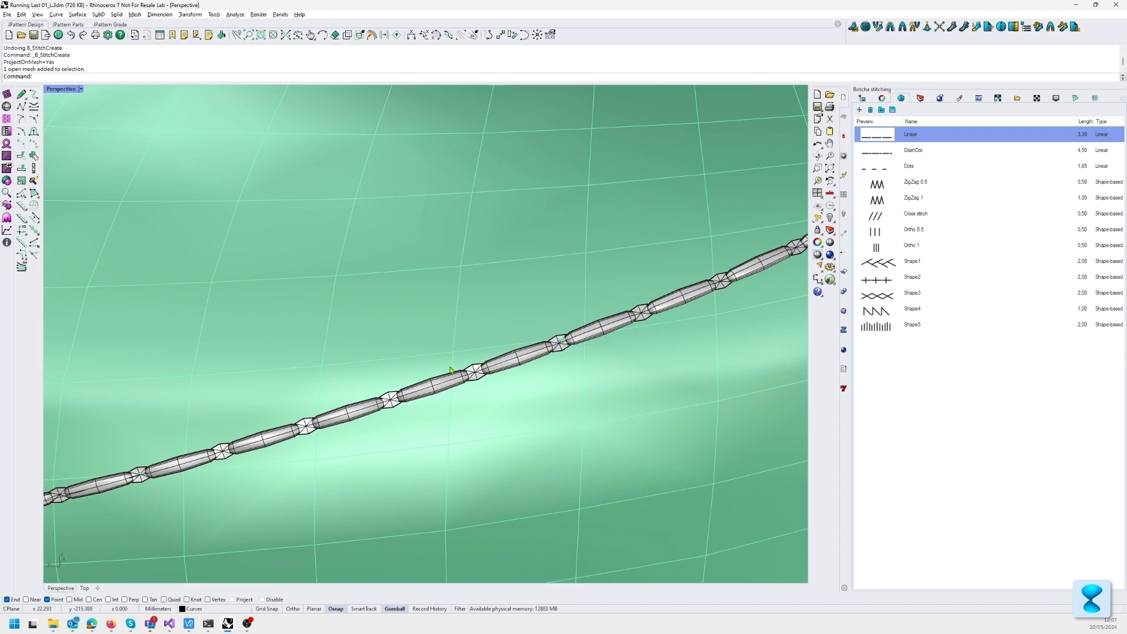
{"action": "left_click", "coordinate": [472, 376]}
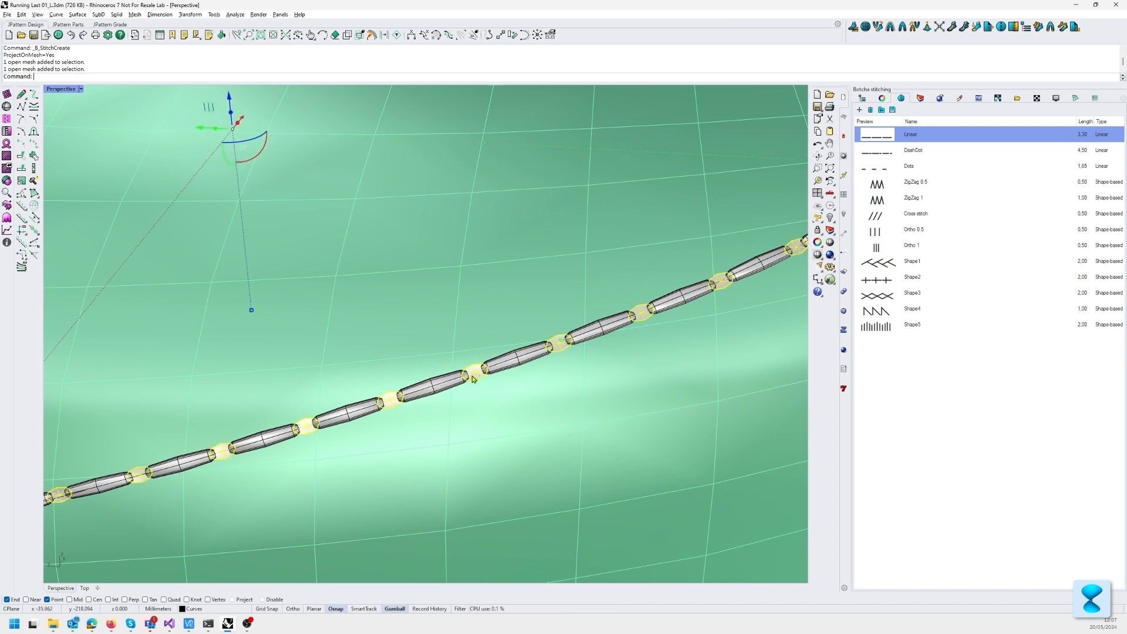
{"action": "left_click", "coordinate": [440, 386]}
{"action": "left_click", "coordinate": [476, 375]}
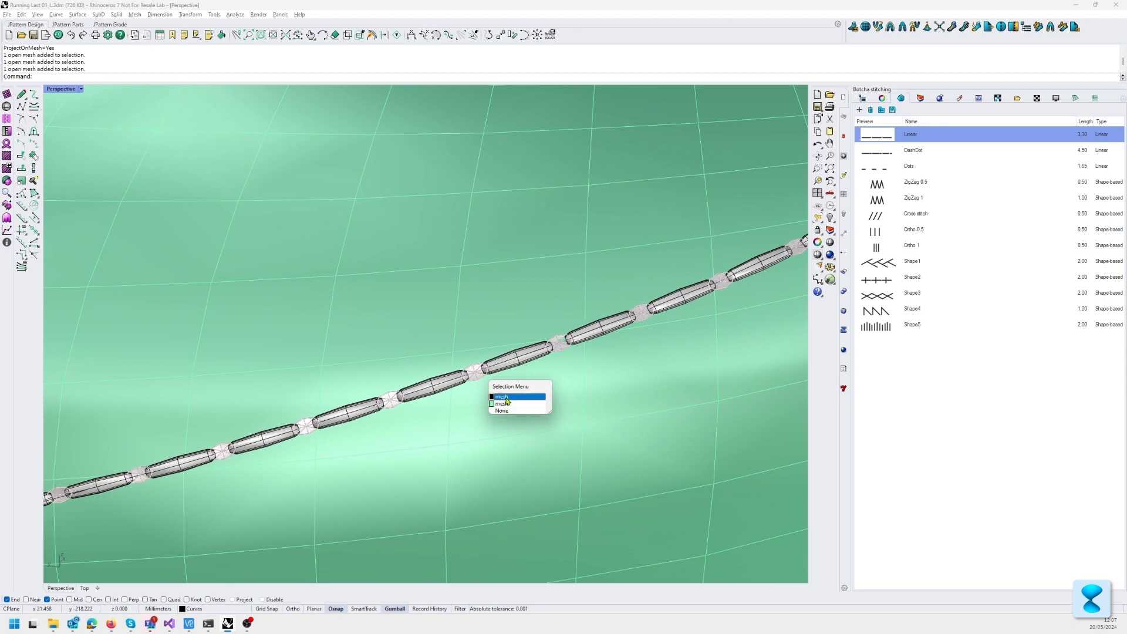
{"action": "left_click", "coordinate": [499, 404]}
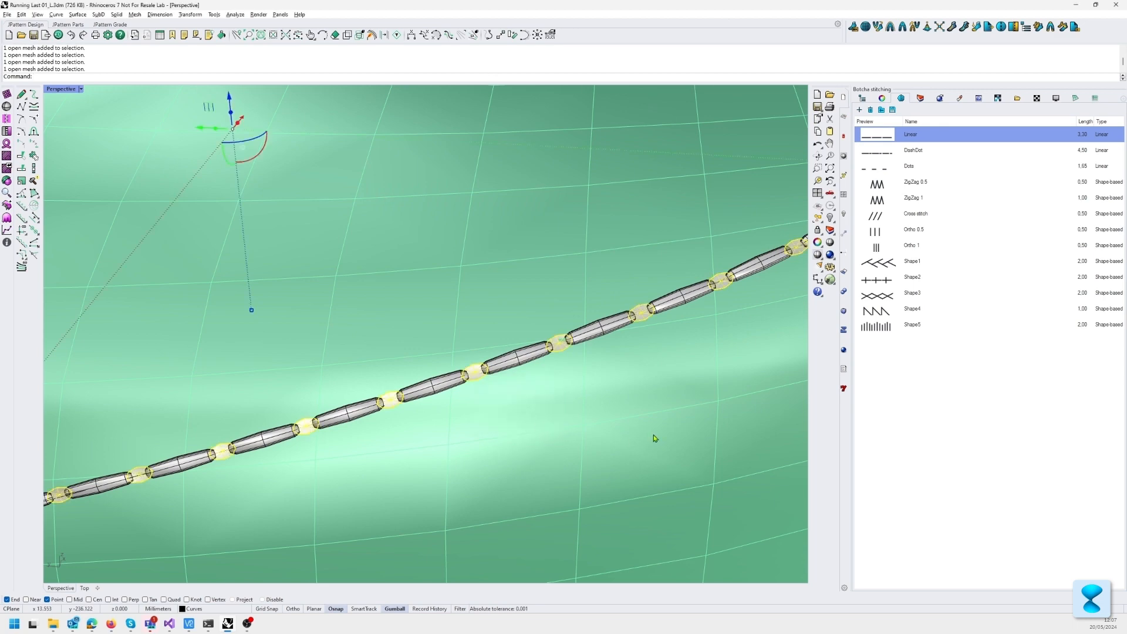
{"action": "scroll", "coordinate": [478, 350], "scroll_direction": "down", "scroll_amount": 5}
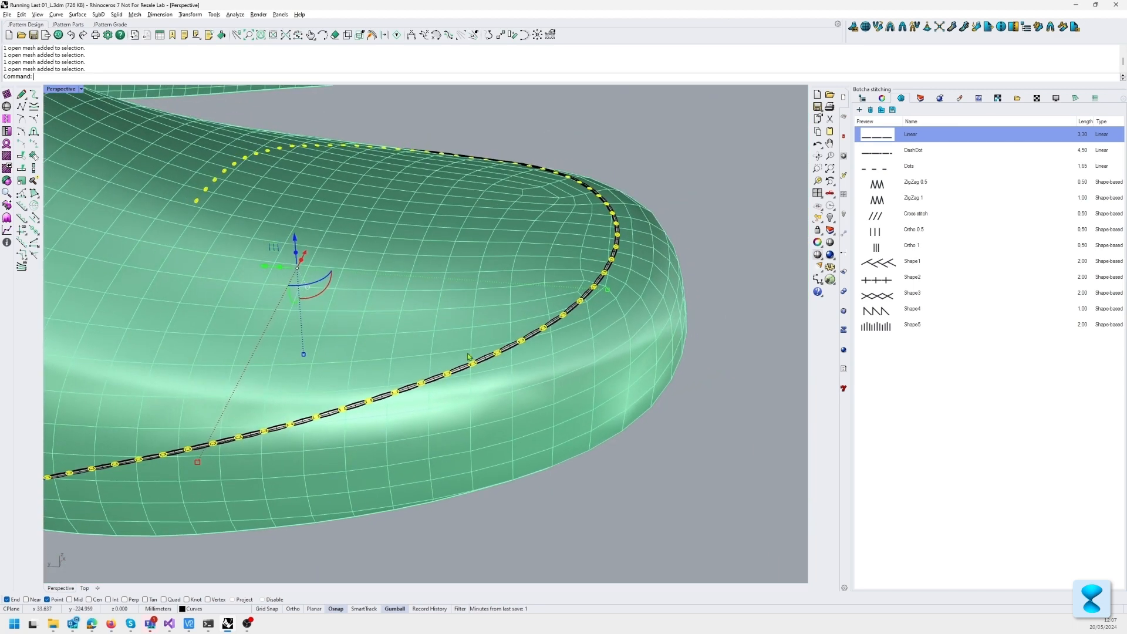
{"action": "key", "text": "Escape"}
{"action": "scroll", "coordinate": [510, 369], "scroll_direction": "up", "scroll_amount": 2}
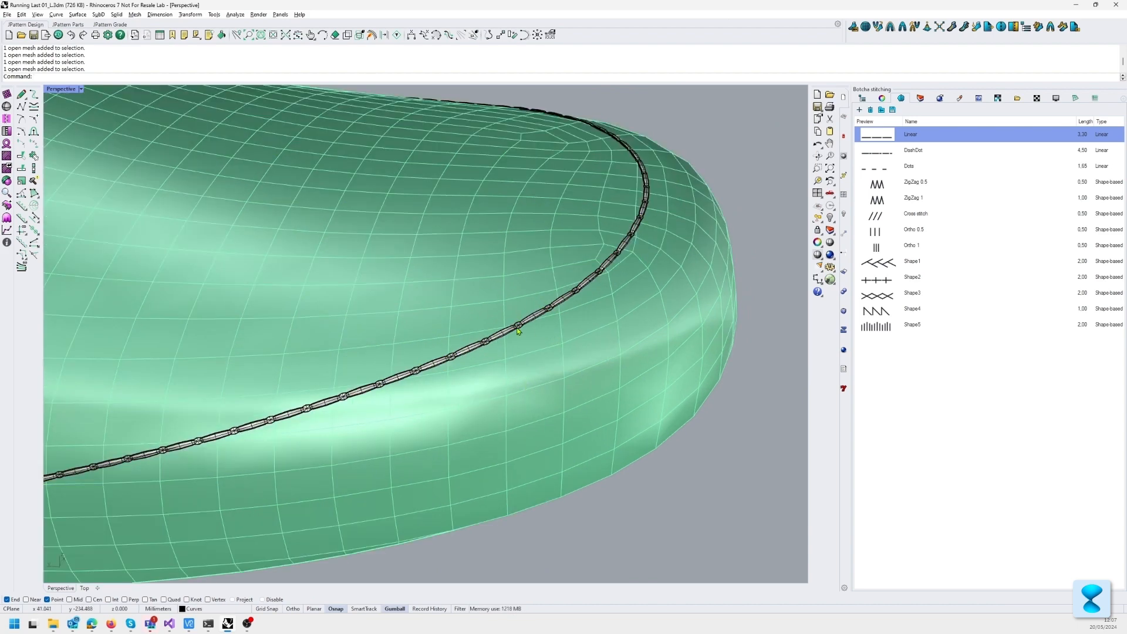
{"action": "scroll", "coordinate": [502, 339], "scroll_direction": "up", "scroll_amount": 2}
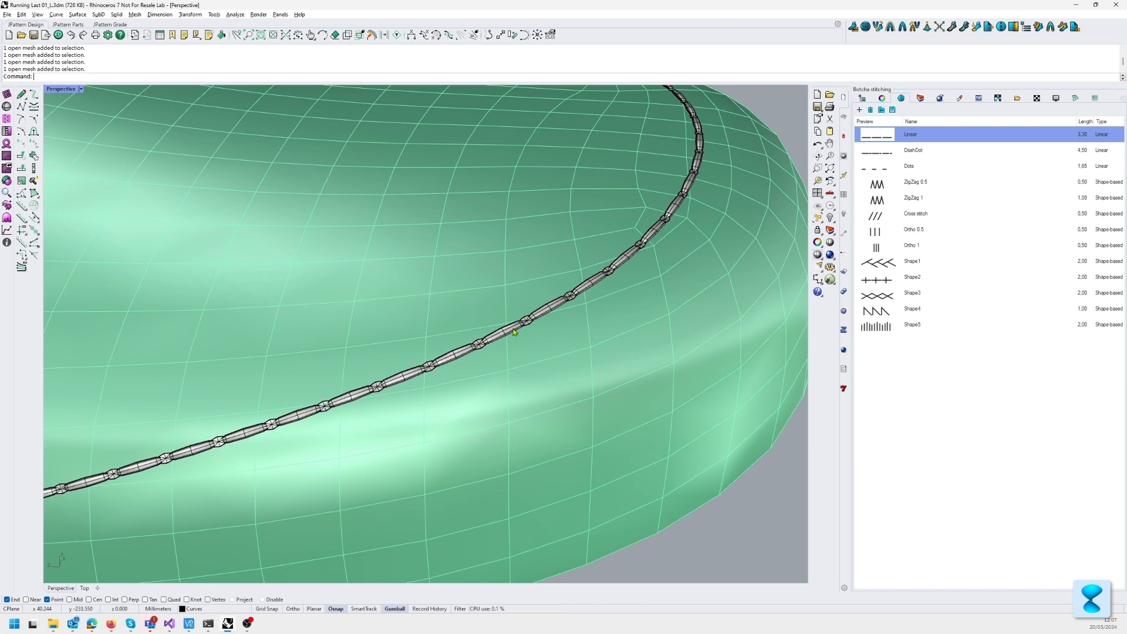
{"action": "scroll", "coordinate": [513, 330], "scroll_direction": "down", "scroll_amount": 6}
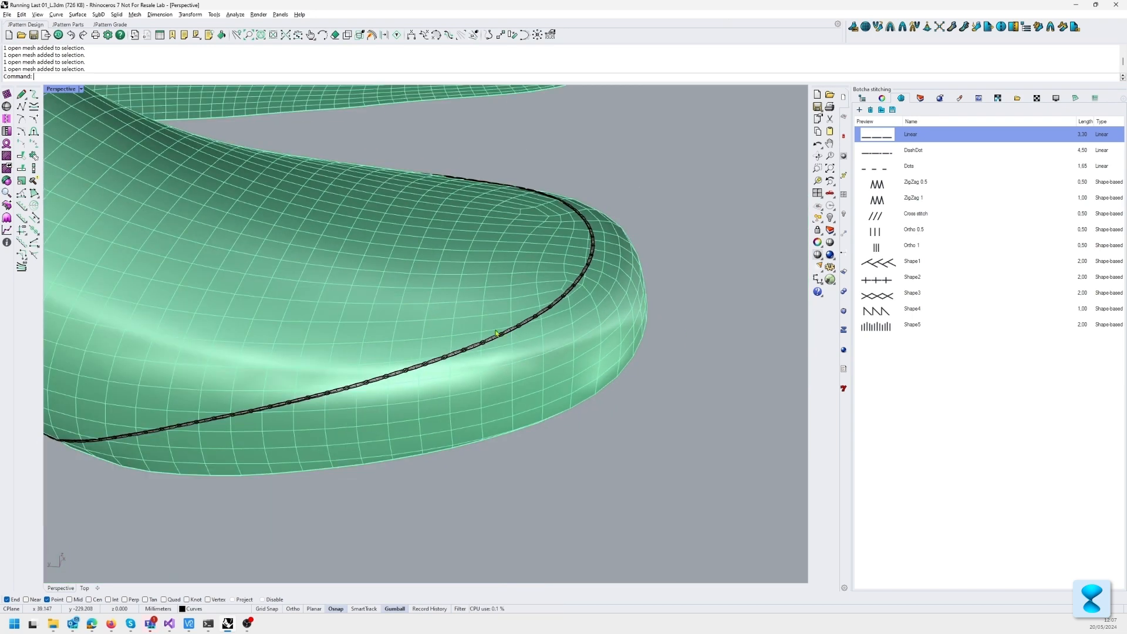
{"action": "right_click_drag", "start_coordinate": [512, 329], "coordinate": [572, 340], "text": "shift"}
{"action": "scroll", "coordinate": [557, 318], "scroll_direction": "down", "scroll_amount": 4}
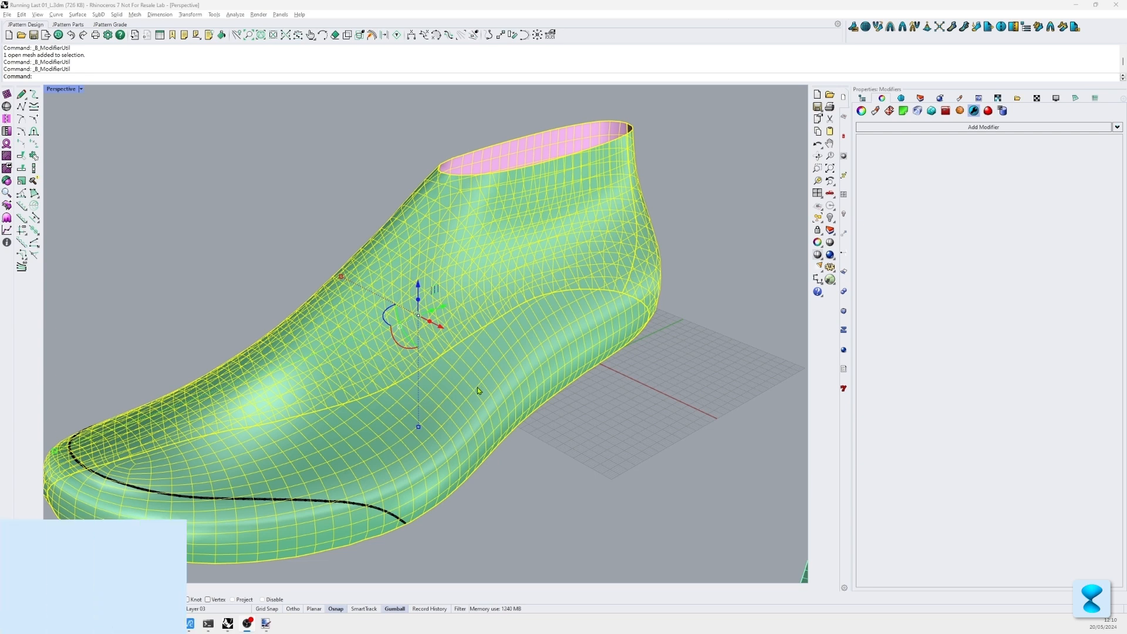
Step: Add a Displacement modifier to the shoe last mesh and look up the displace bitmap texture in the texture library
{"action": "left_click", "coordinate": [962, 128]}
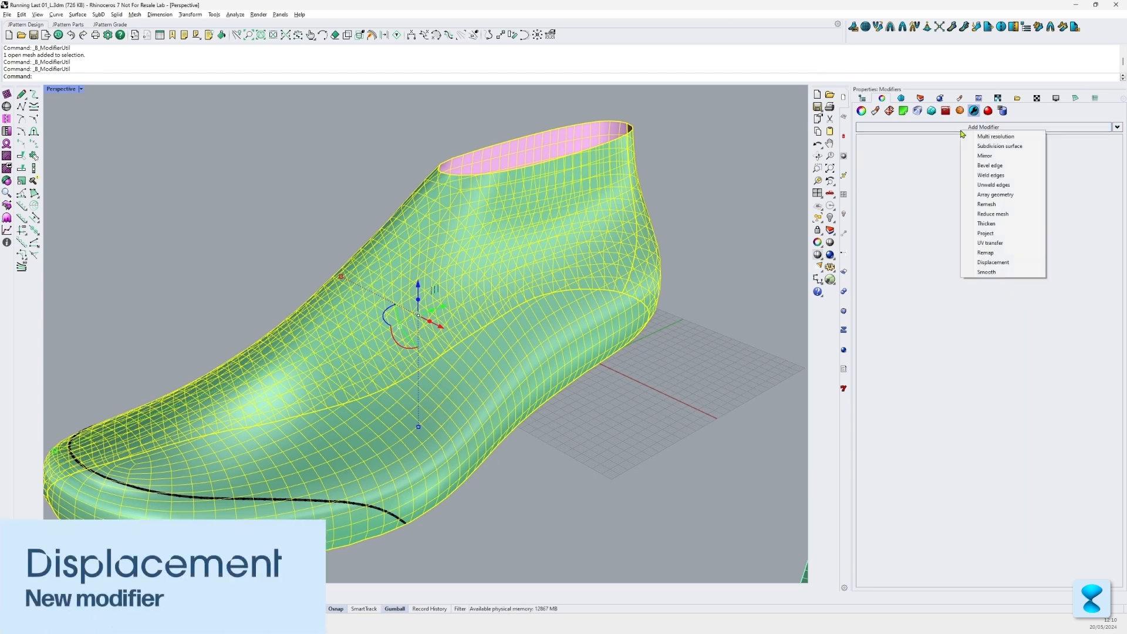
{"action": "left_click", "coordinate": [991, 263]}
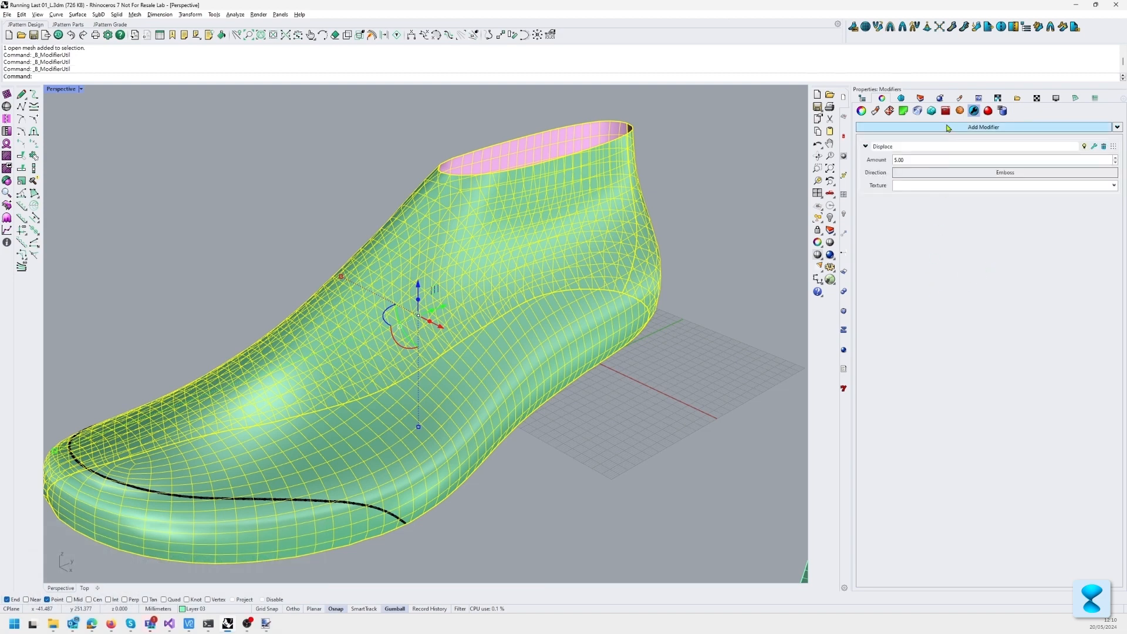
{"action": "left_click", "coordinate": [1037, 98]}
{"action": "left_click", "coordinate": [883, 153]}
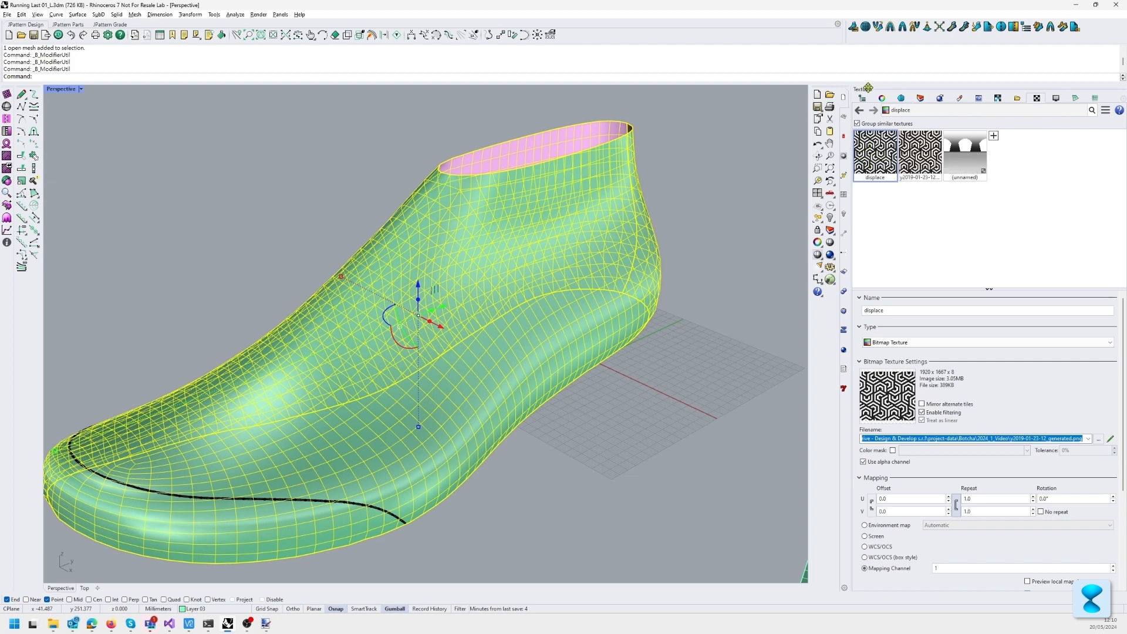
Step: Assign the displace texture to the last's Displace modifier and check the displaced surface from several sides
{"action": "left_click", "coordinate": [909, 101]}
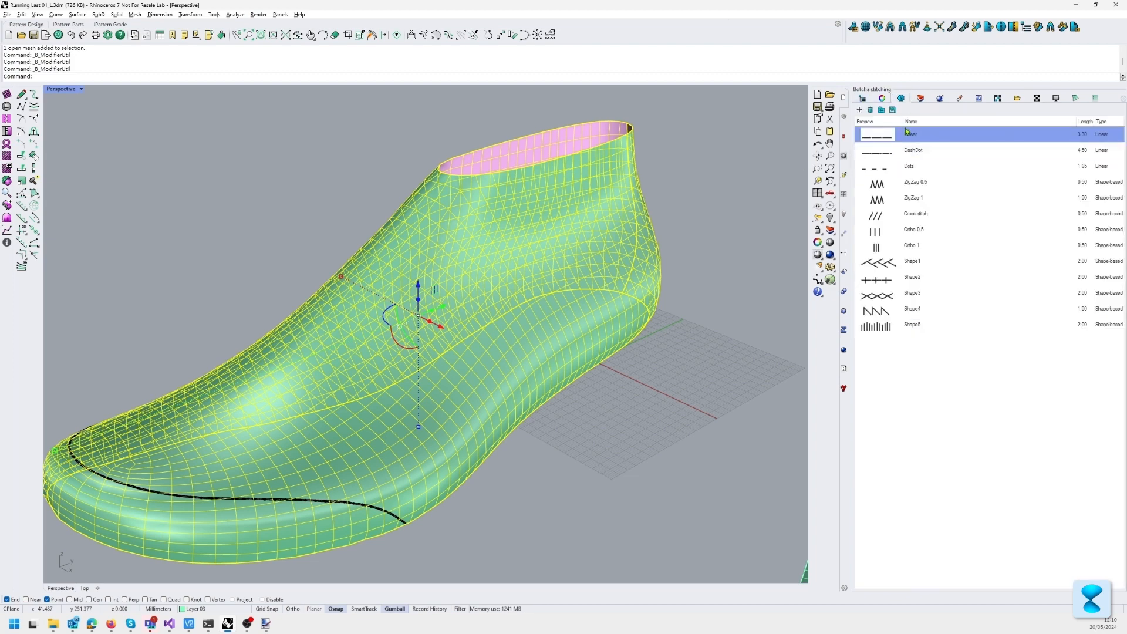
{"action": "left_click", "coordinate": [882, 98]}
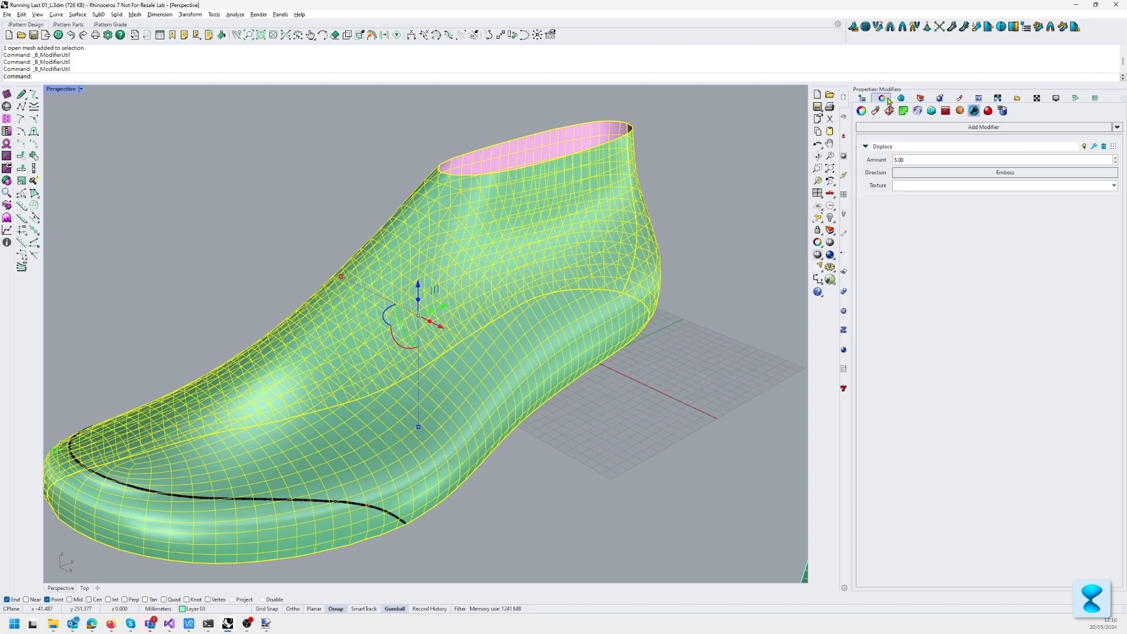
{"action": "left_click", "coordinate": [965, 186]}
{"action": "left_click", "coordinate": [968, 204]}
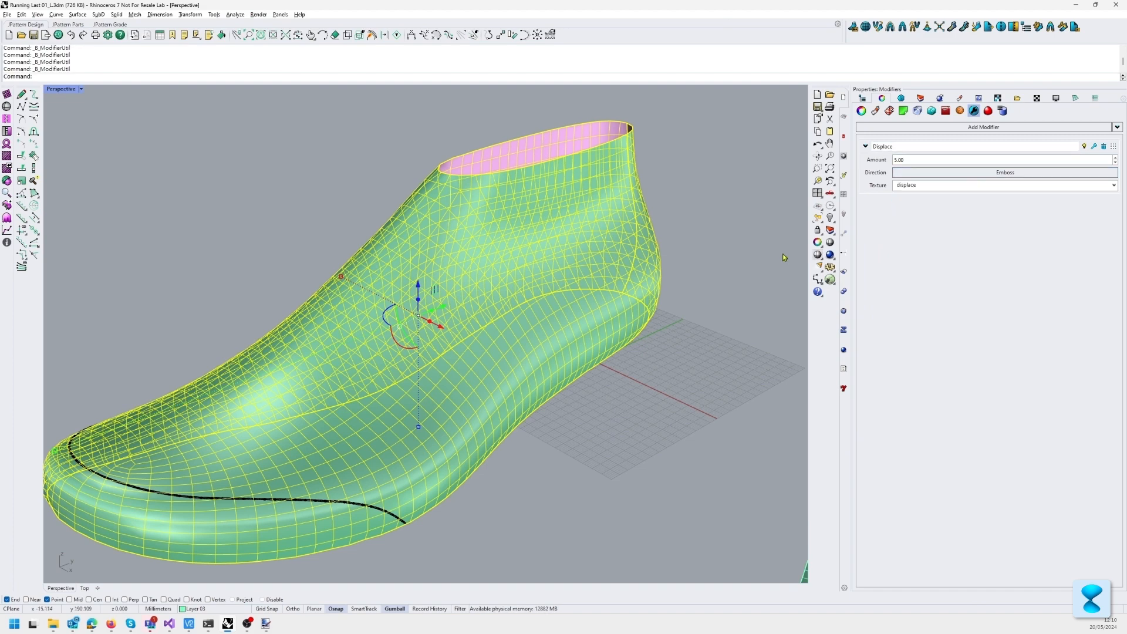
{"action": "scroll", "coordinate": [732, 229], "scroll_direction": "up", "scroll_amount": 1}
{"action": "scroll", "coordinate": [339, 196], "scroll_direction": "up", "scroll_amount": 2}
{"action": "left_click", "coordinate": [317, 177]}
{"action": "scroll", "coordinate": [312, 170], "scroll_direction": "down", "scroll_amount": 4}
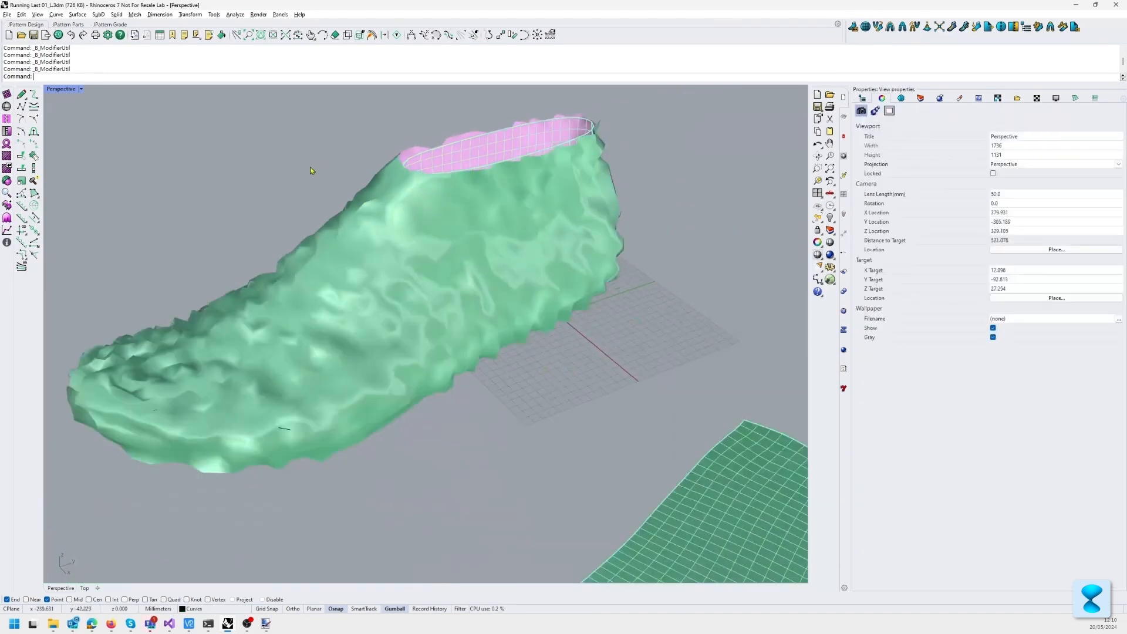
{"action": "right_click_drag", "start_coordinate": [312, 171], "coordinate": [241, 202]}
{"action": "scroll", "coordinate": [384, 257], "scroll_direction": "up", "scroll_amount": 4}
{"action": "right_click_drag", "start_coordinate": [384, 259], "coordinate": [504, 197]}
Step: Add a Multi resolution modifier to the shoe last and move it above the Displace modifier
{"action": "left_click", "coordinate": [505, 197]}
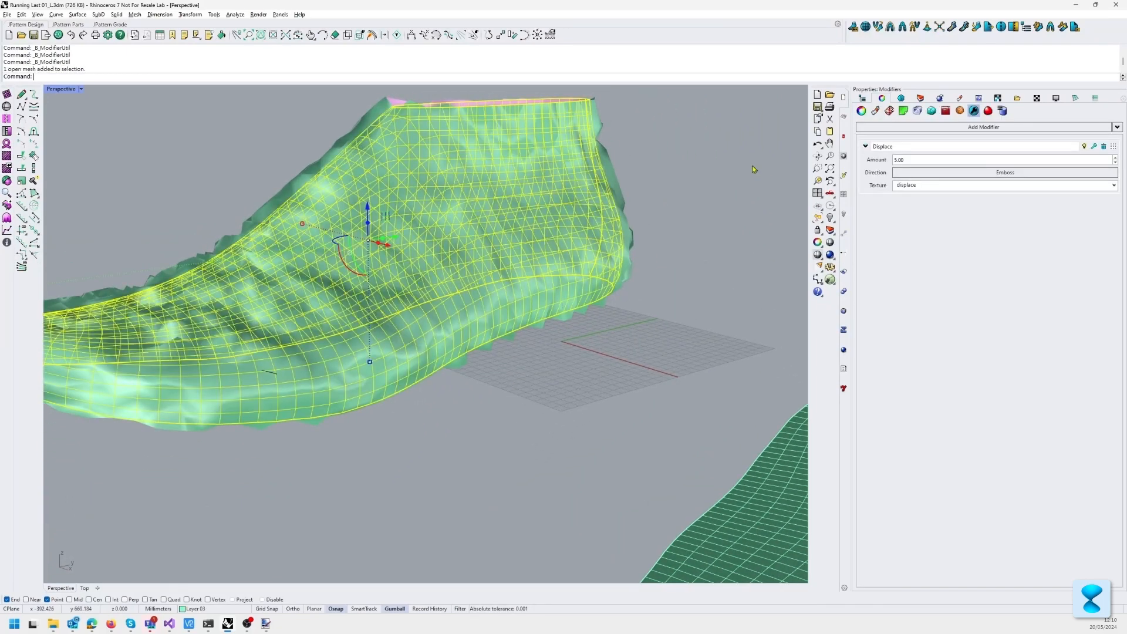
{"action": "left_click", "coordinate": [1069, 131]}
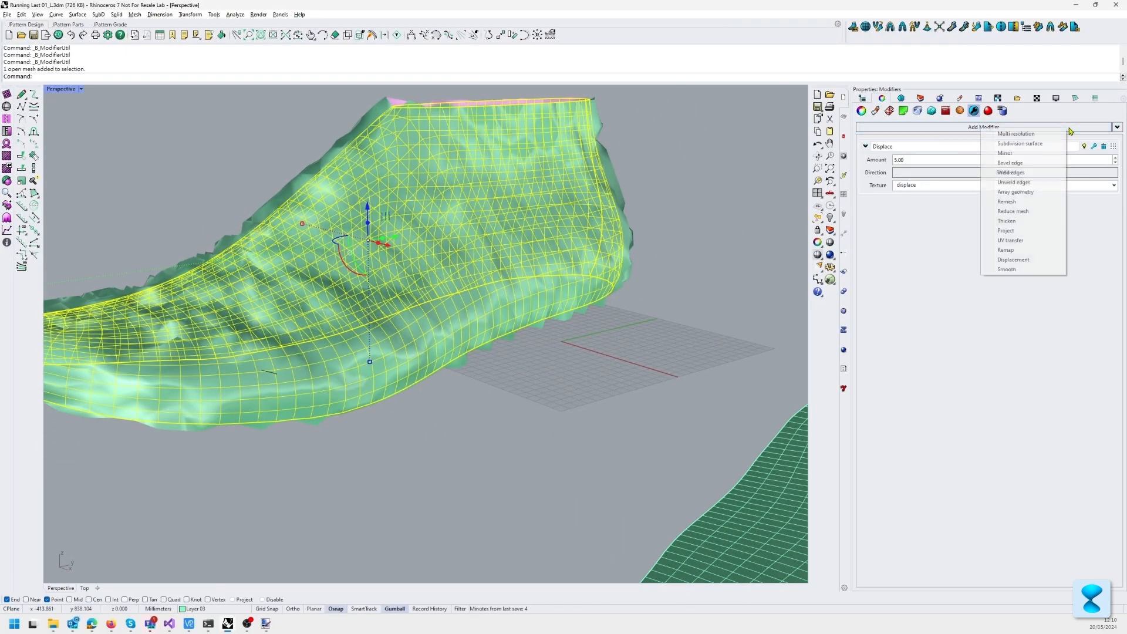
{"action": "left_click", "coordinate": [1016, 134]}
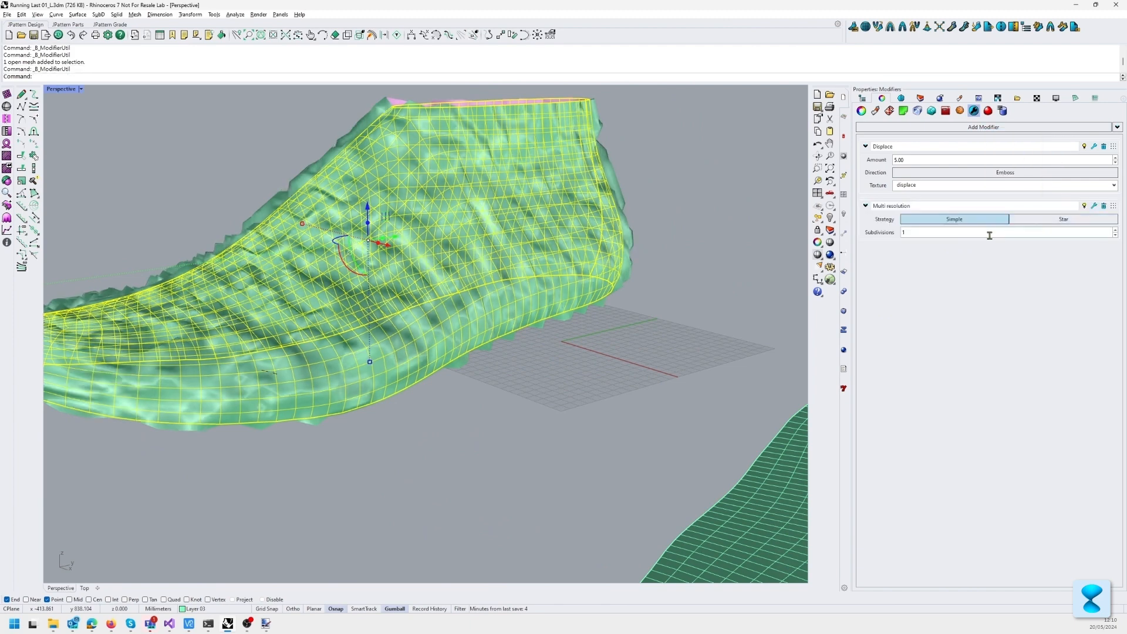
{"action": "left_click", "coordinate": [1095, 206]}
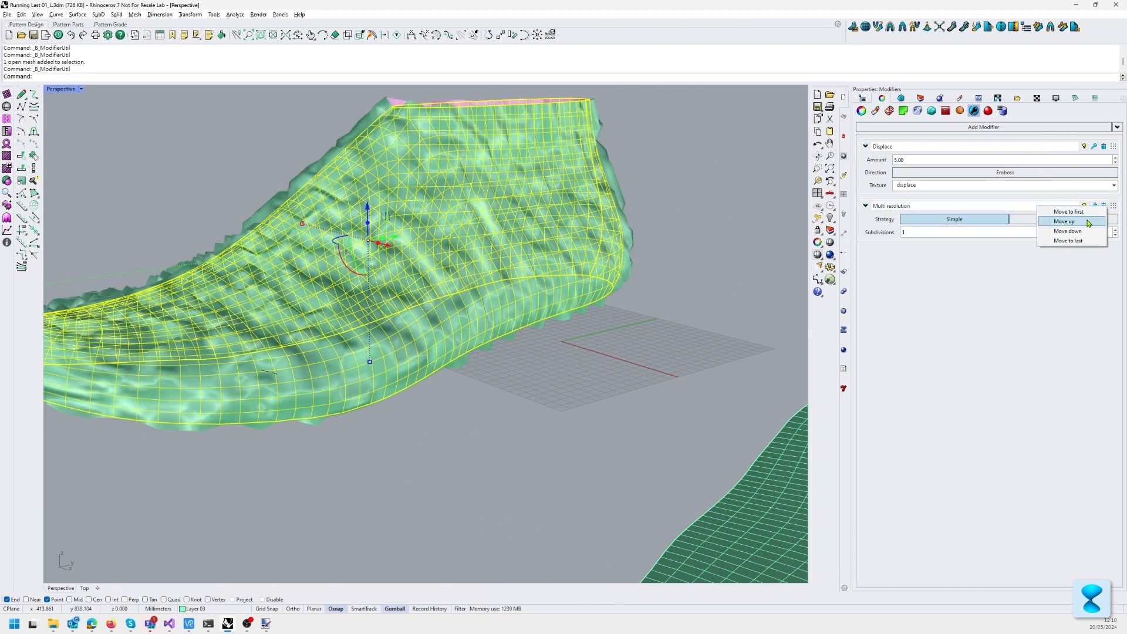
{"action": "left_click", "coordinate": [1087, 222]}
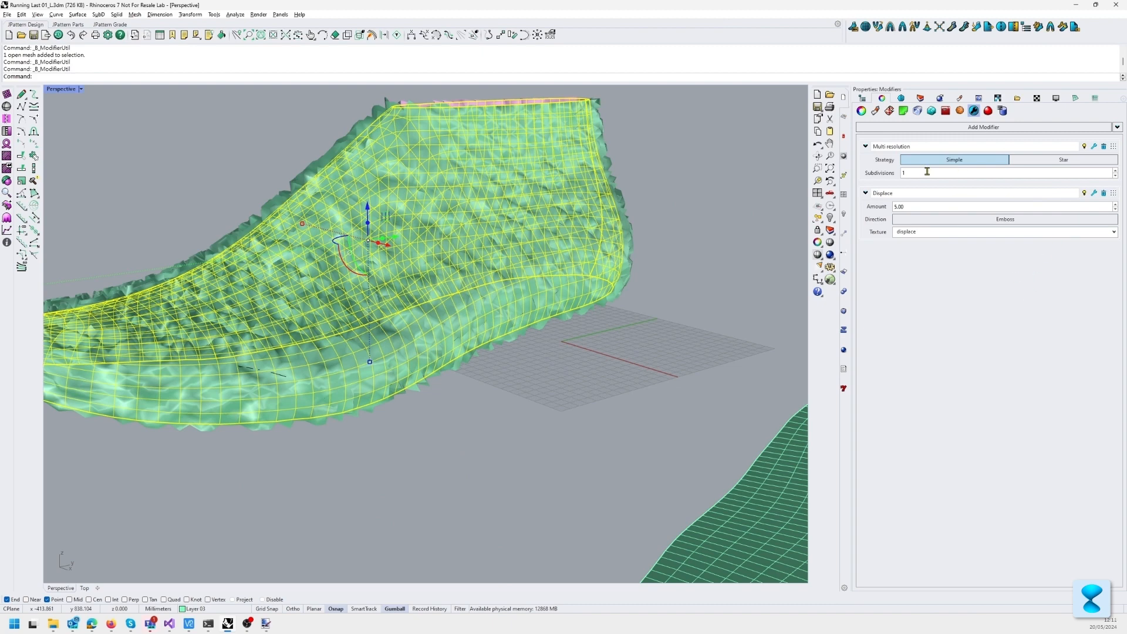
Step: Set the Multi resolution modifier to 2 subdivisions and view the refined displacement
{"action": "left_click", "coordinate": [1115, 171]}
{"action": "right_click_drag", "start_coordinate": [704, 358], "coordinate": [660, 363]}
{"action": "left_click", "coordinate": [624, 403]}
Step: Set the last's displacement amount to 2.00 and check the pattern around the shoe
{"action": "left_click", "coordinate": [531, 238]}
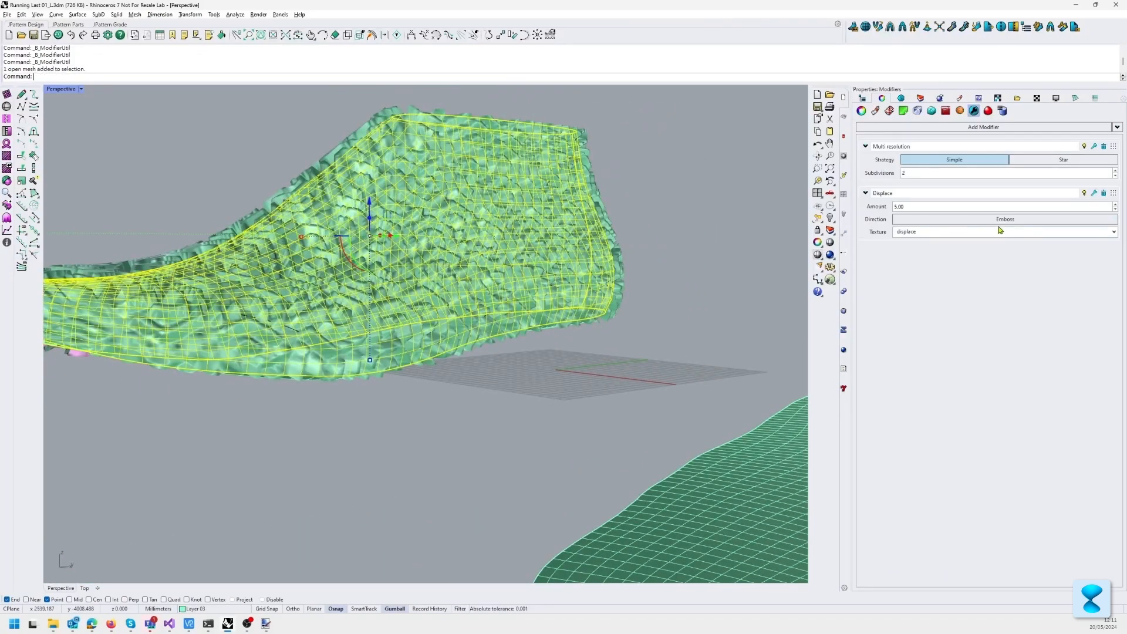
{"action": "left_click", "coordinate": [947, 203]}
{"action": "type", "text": "2"}
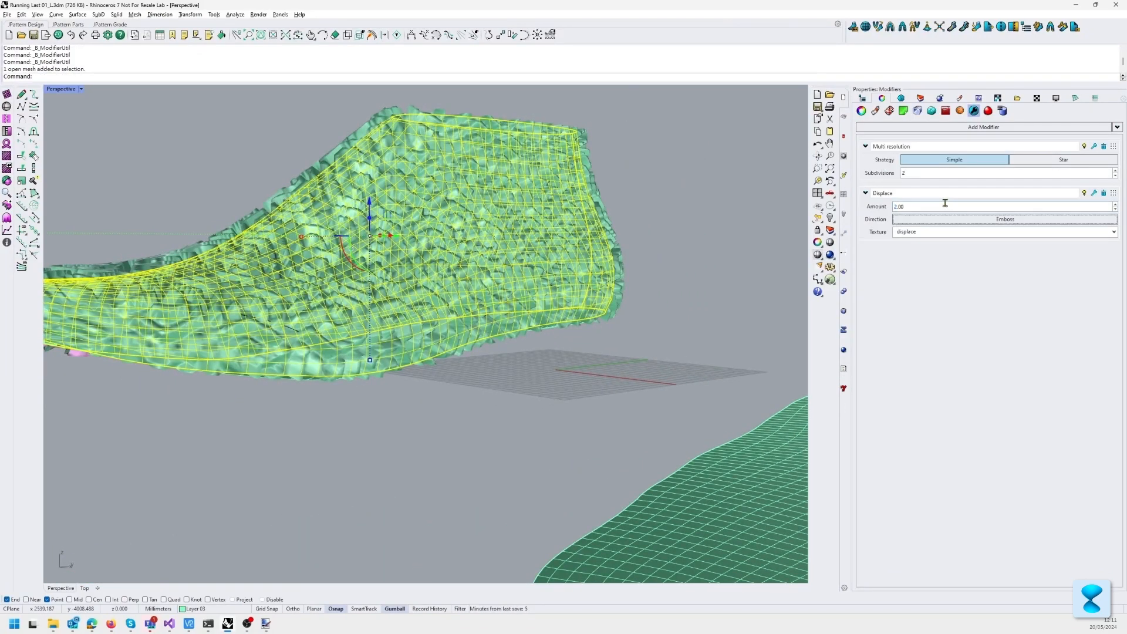
{"action": "key", "text": "Return"}
{"action": "right_click_drag", "start_coordinate": [692, 223], "coordinate": [611, 205]}
{"action": "left_click", "coordinate": [667, 193]}
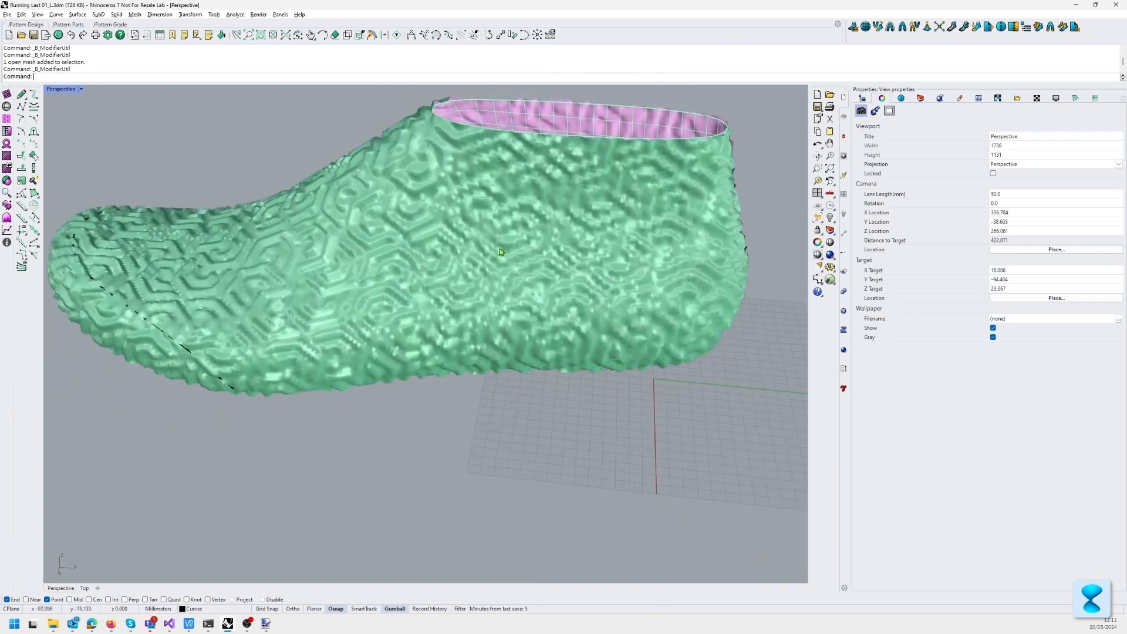
{"action": "right_click_drag", "start_coordinate": [391, 253], "coordinate": [417, 237]}
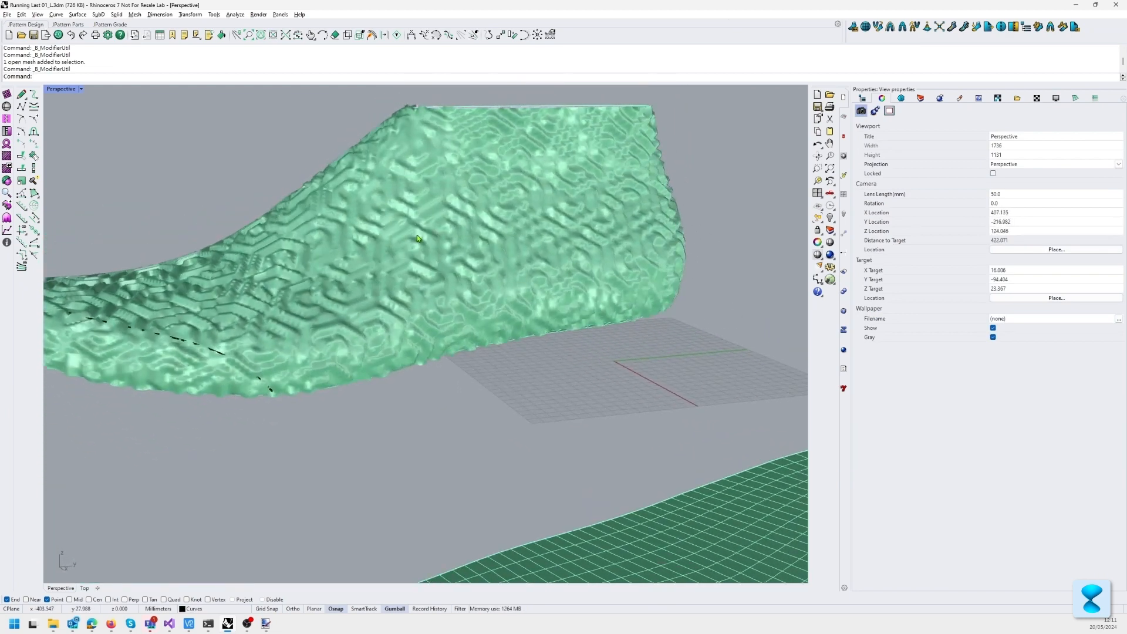
Step: Raise the last's Multi resolution subdivisions to 3 and examine the displaced pattern at the heel up close
{"action": "left_click", "coordinate": [616, 199]}
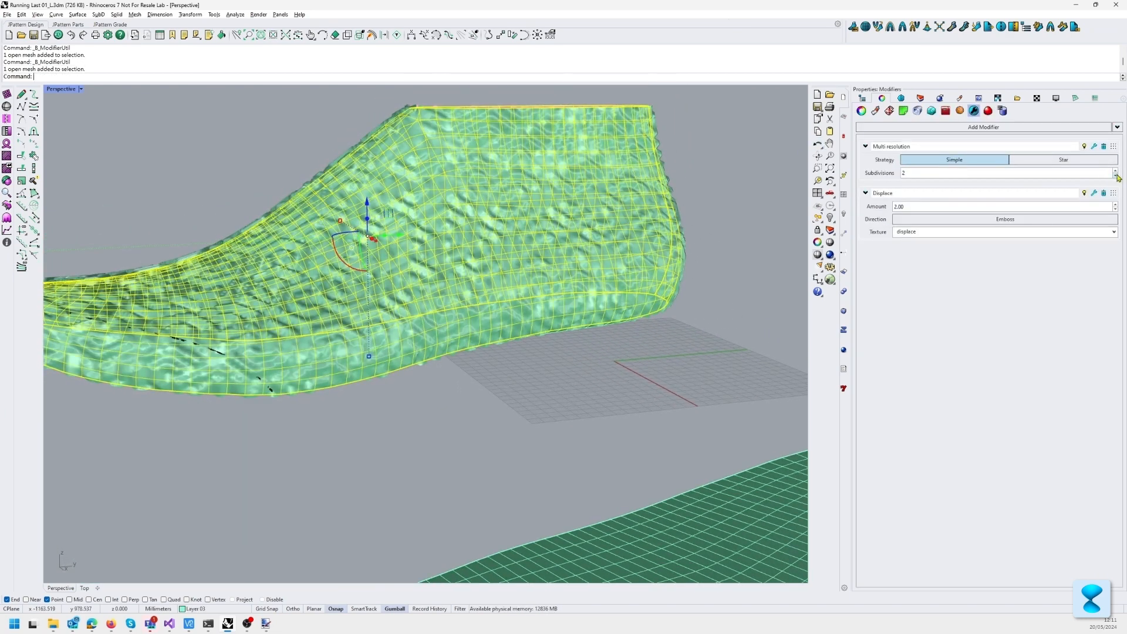
{"action": "left_click", "coordinate": [693, 188]}
{"action": "right_click_drag", "start_coordinate": [546, 217], "coordinate": [489, 259]}
{"action": "scroll", "coordinate": [489, 258], "scroll_direction": "up", "scroll_amount": 2}
{"action": "right_click_drag", "start_coordinate": [567, 262], "coordinate": [421, 275]}
{"action": "scroll", "coordinate": [502, 283], "scroll_direction": "up", "scroll_amount": 2}
{"action": "scroll", "coordinate": [553, 257], "scroll_direction": "down", "scroll_amount": 2}
{"action": "scroll", "coordinate": [376, 251], "scroll_direction": "up", "scroll_amount": 2}
{"action": "scroll", "coordinate": [422, 246], "scroll_direction": "up", "scroll_amount": 4}
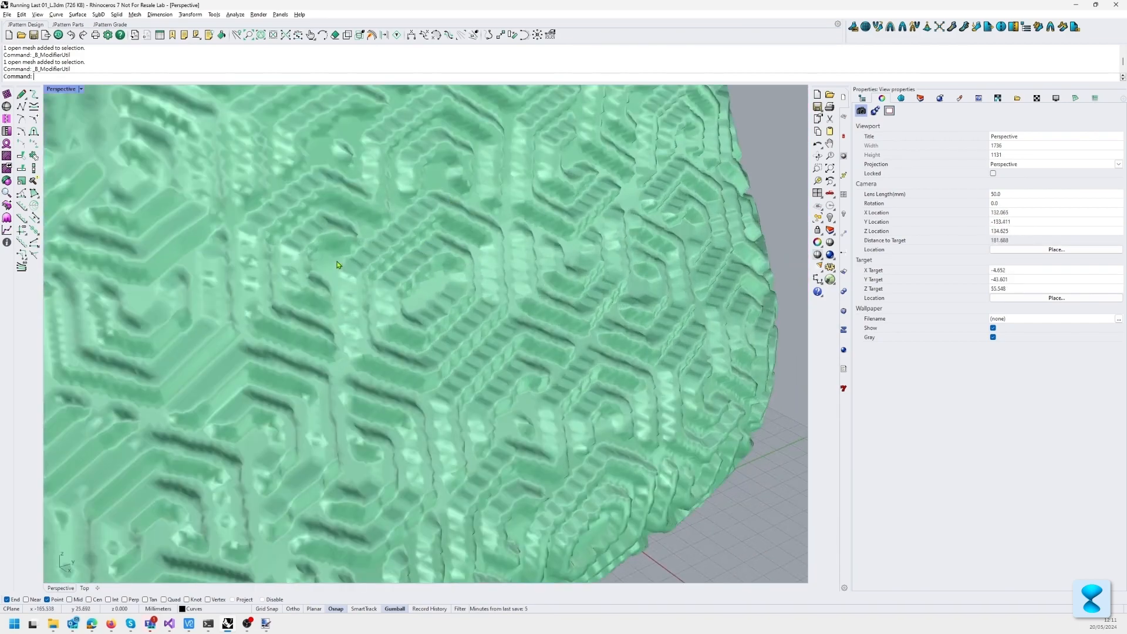
{"action": "scroll", "coordinate": [337, 265], "scroll_direction": "down", "scroll_amount": 6}
{"action": "right_click_drag", "start_coordinate": [336, 265], "coordinate": [336, 317], "text": "shift"}
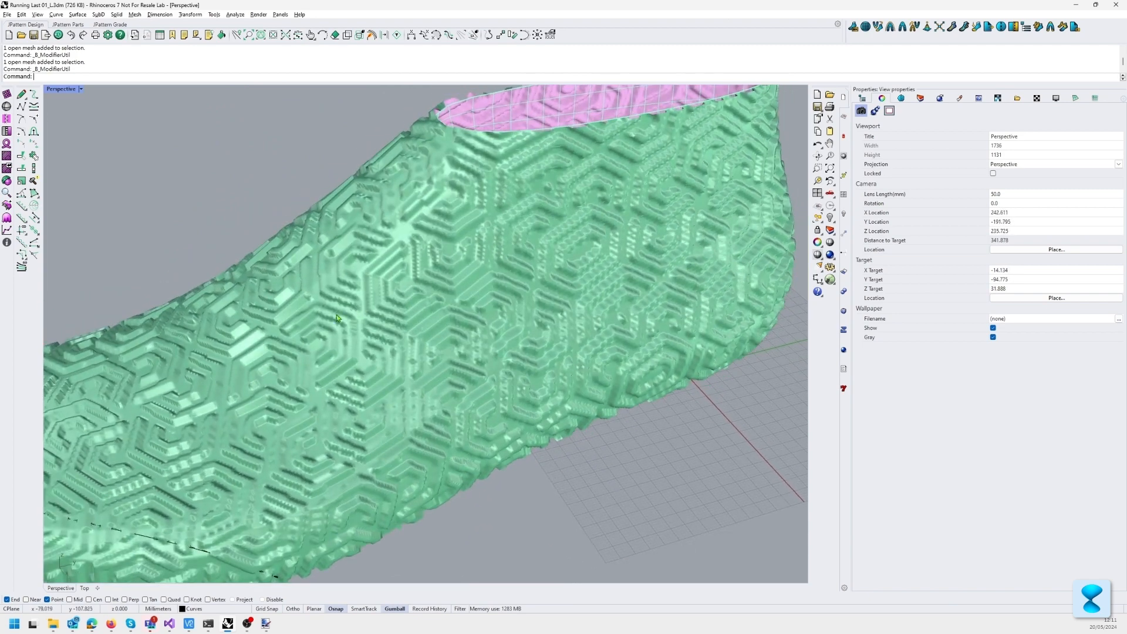
Step: Raise the last's Multi resolution subdivisions to 4 and check the pattern along the side of the shoe
{"action": "left_click", "coordinate": [770, 213]}
{"action": "left_click", "coordinate": [1114, 171]}
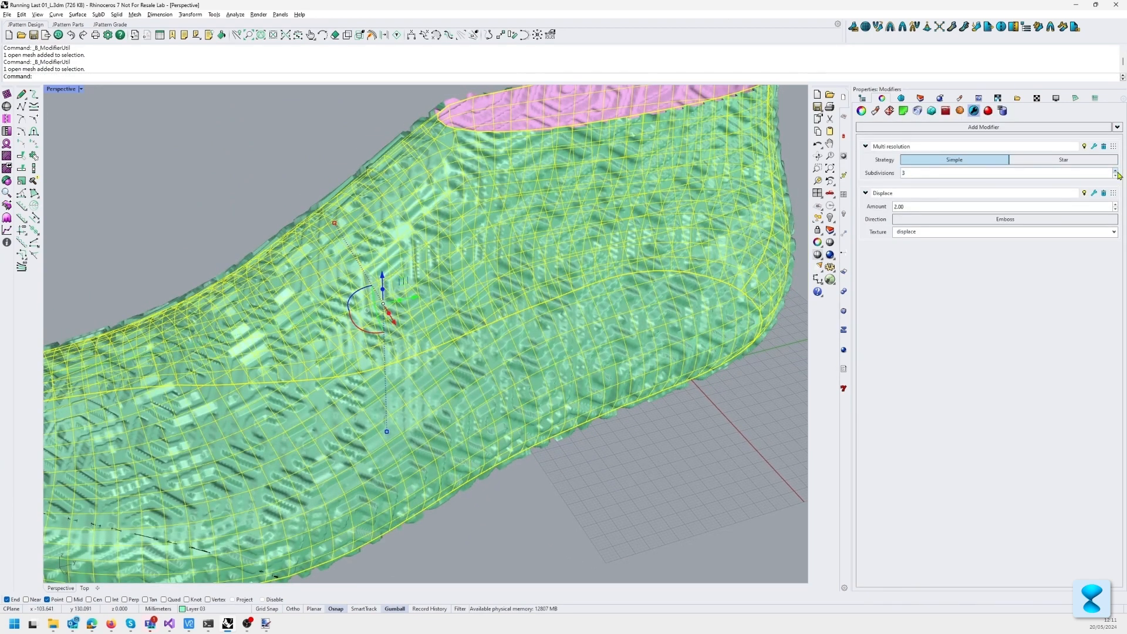
{"action": "left_click", "coordinate": [624, 467]}
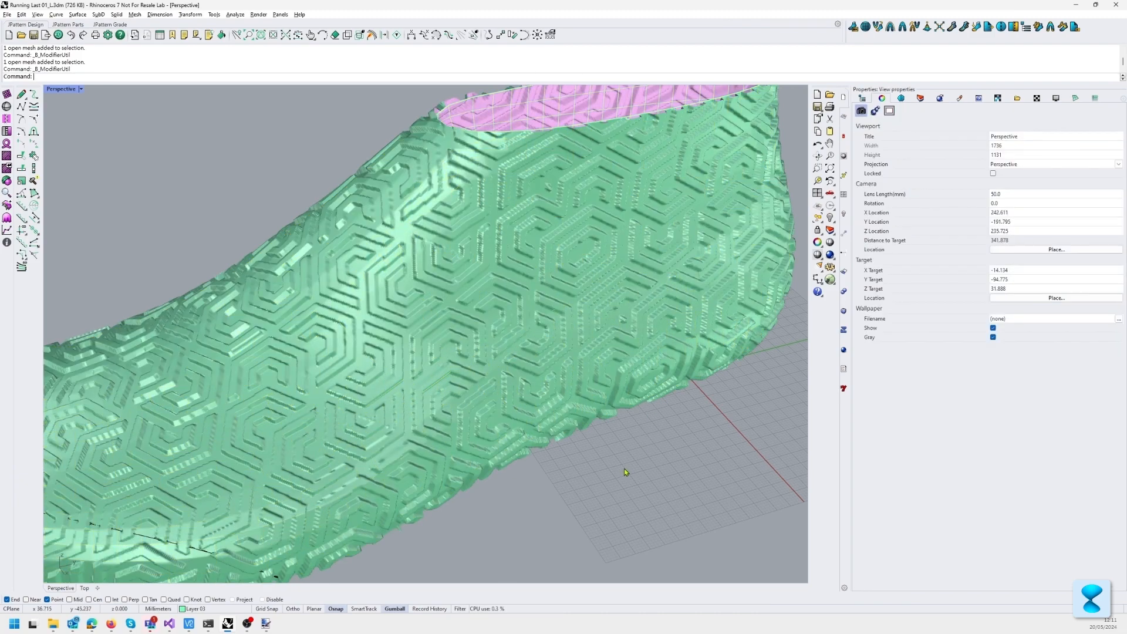
{"action": "right_click_drag", "start_coordinate": [624, 468], "coordinate": [531, 311]}
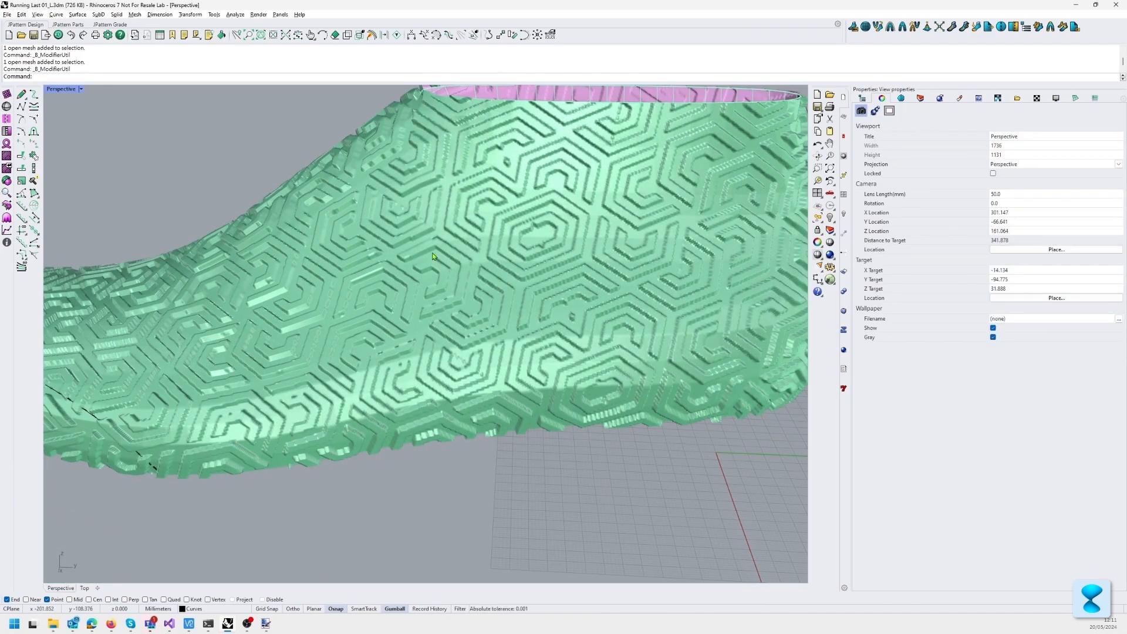
{"action": "right_click_drag", "start_coordinate": [432, 253], "coordinate": [446, 263]}
{"action": "left_click", "coordinate": [460, 264]}
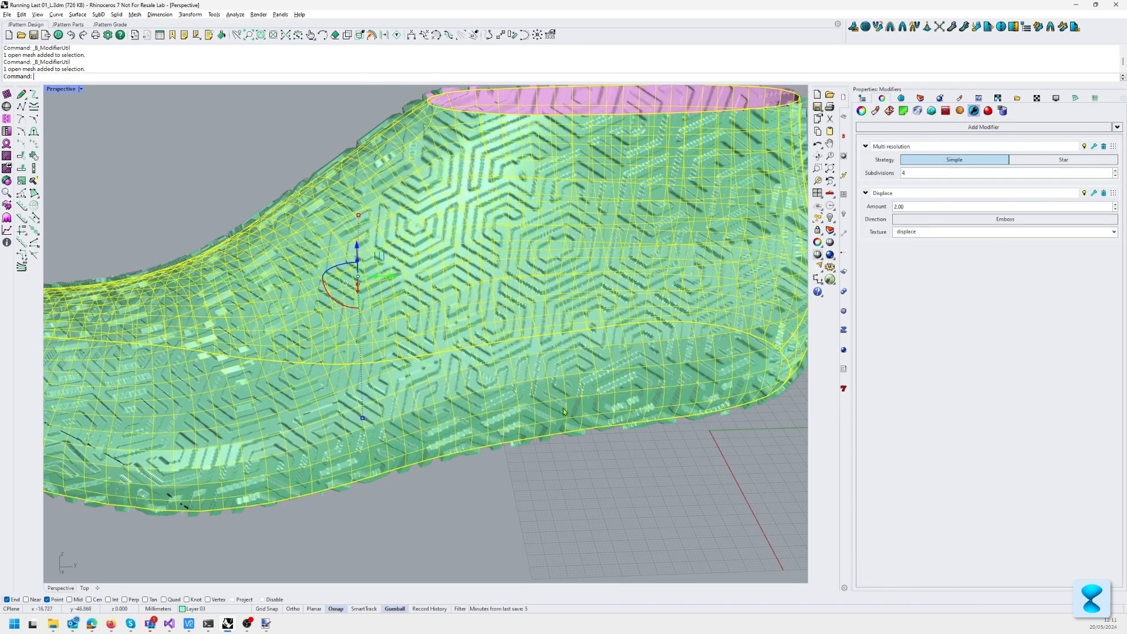
{"action": "right_click_drag", "start_coordinate": [619, 431], "coordinate": [652, 449]}
{"action": "left_click", "coordinate": [652, 449]}
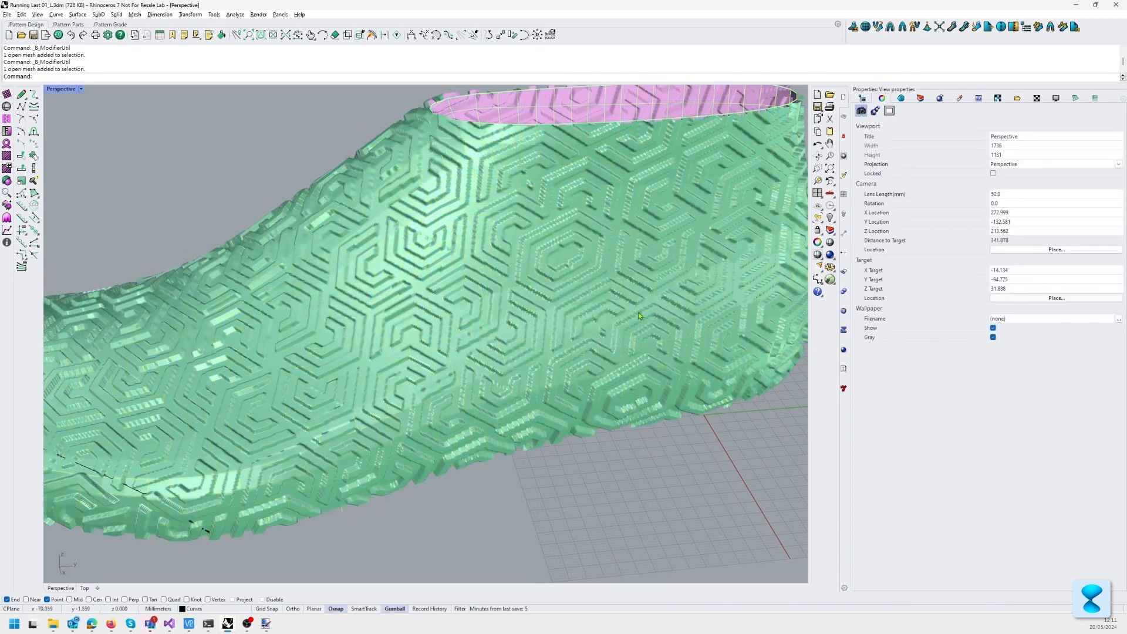
Step: Switch the last's Displace modifier direction to Displace and inspect the pattern up close along the shoe
{"action": "left_click", "coordinate": [638, 313]}
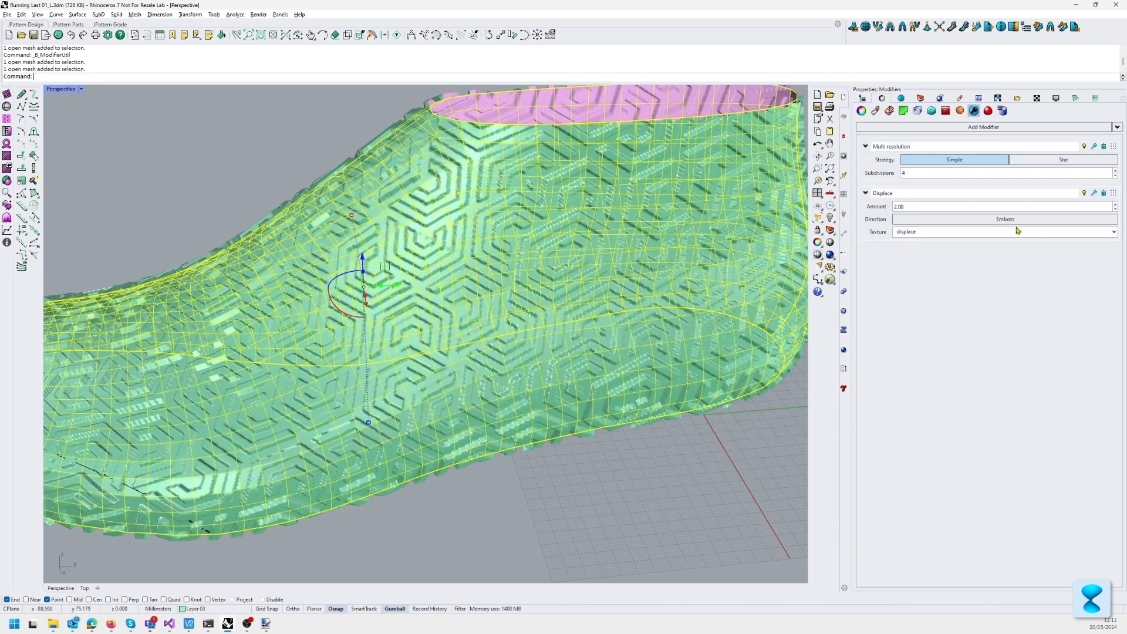
{"action": "left_click", "coordinate": [979, 223]}
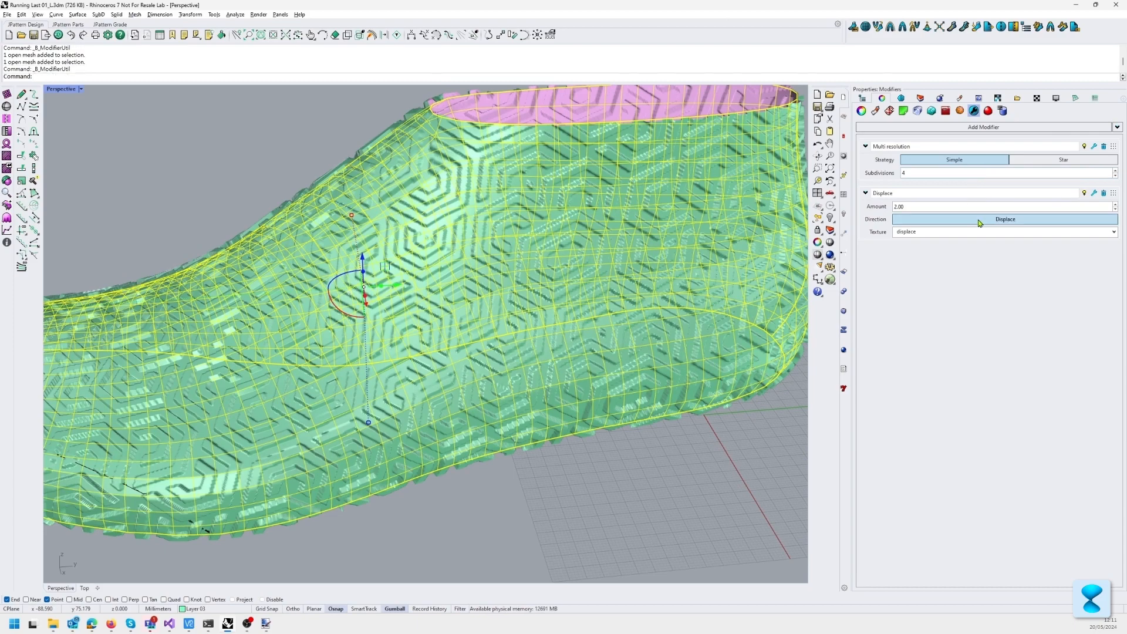
{"action": "left_click", "coordinate": [678, 533]}
{"action": "right_click_drag", "start_coordinate": [675, 528], "coordinate": [597, 146]}
{"action": "scroll", "coordinate": [475, 222], "scroll_direction": "up", "scroll_amount": 4}
{"action": "scroll", "coordinate": [476, 222], "scroll_direction": "down", "scroll_amount": 6}
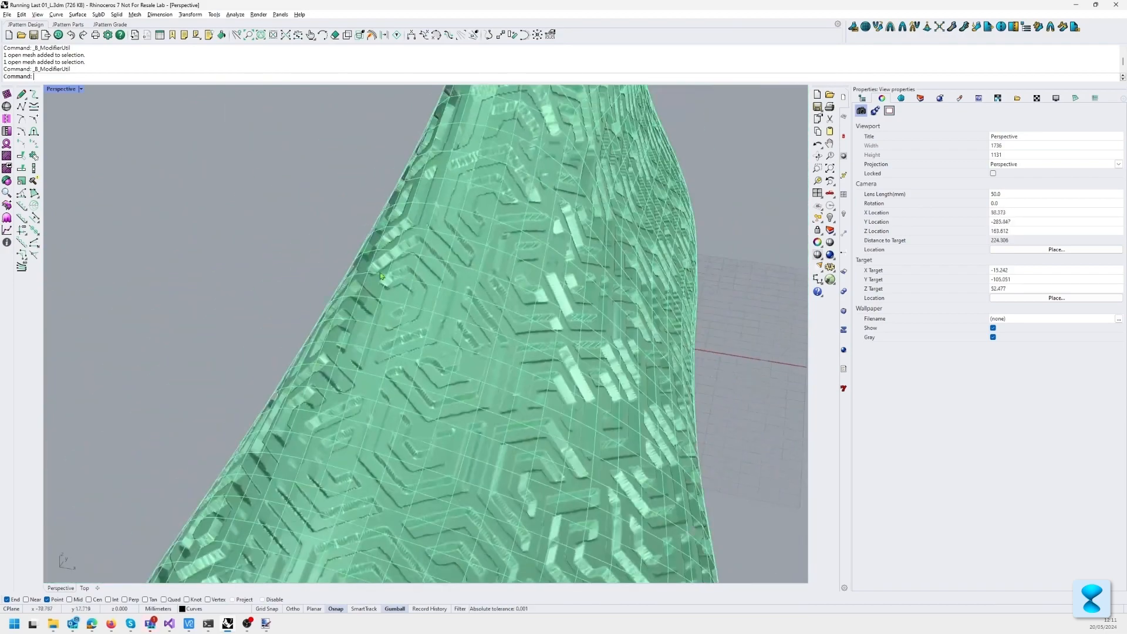
{"action": "mouse_move", "coordinate": [572, 227]}
{"action": "right_mouse_down"}
{"action": "mouse_move", "coordinate": [582, 240]}
{"action": "mouse_move", "coordinate": [574, 377]}
{"action": "mouse_move", "coordinate": [584, 216]}
{"action": "right_mouse_up"}
Step: Set the last's Displace modifier direction back to Emboss and deselect the last
{"action": "left_click", "coordinate": [574, 377]}
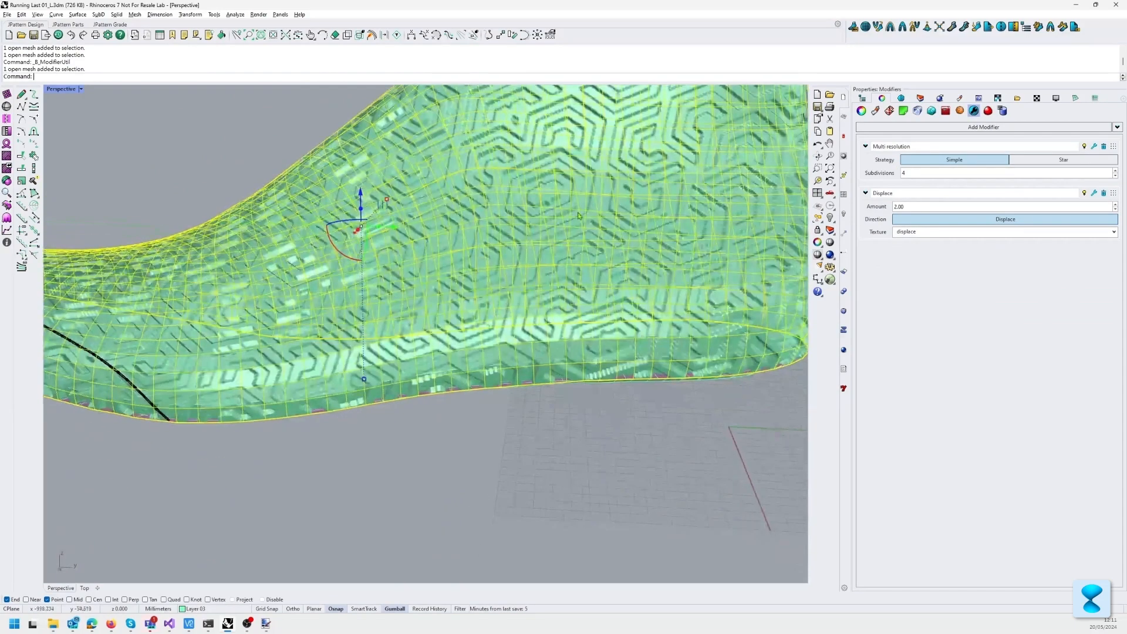
{"action": "left_click", "coordinate": [915, 220]}
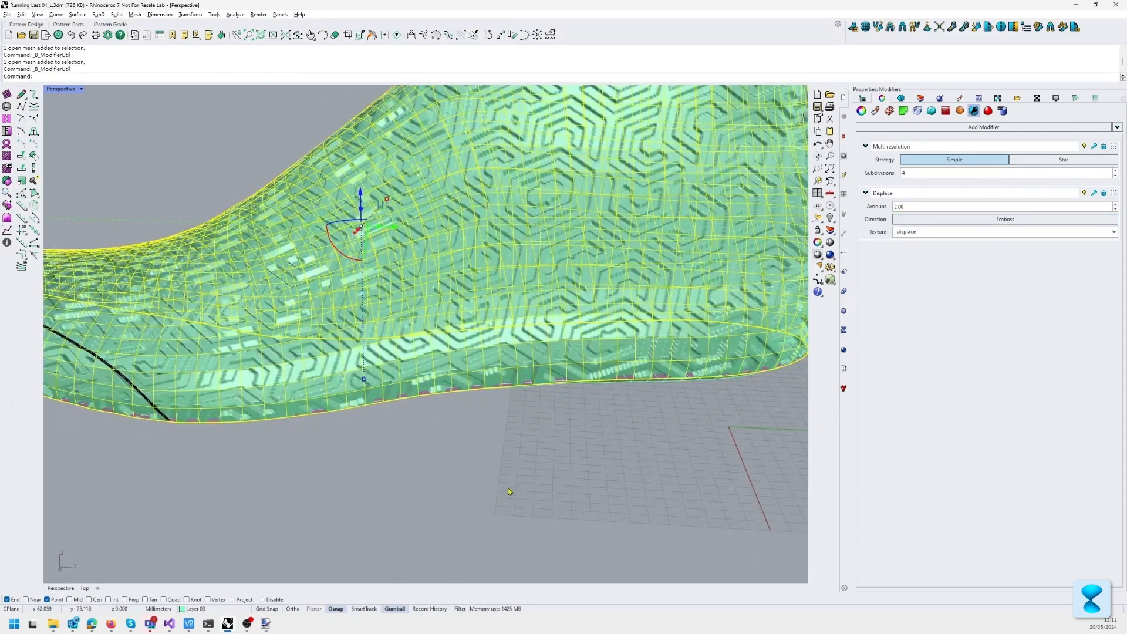
{"action": "right_click_drag", "start_coordinate": [512, 446], "coordinate": [528, 461]}
{"action": "left_click", "coordinate": [526, 462]}
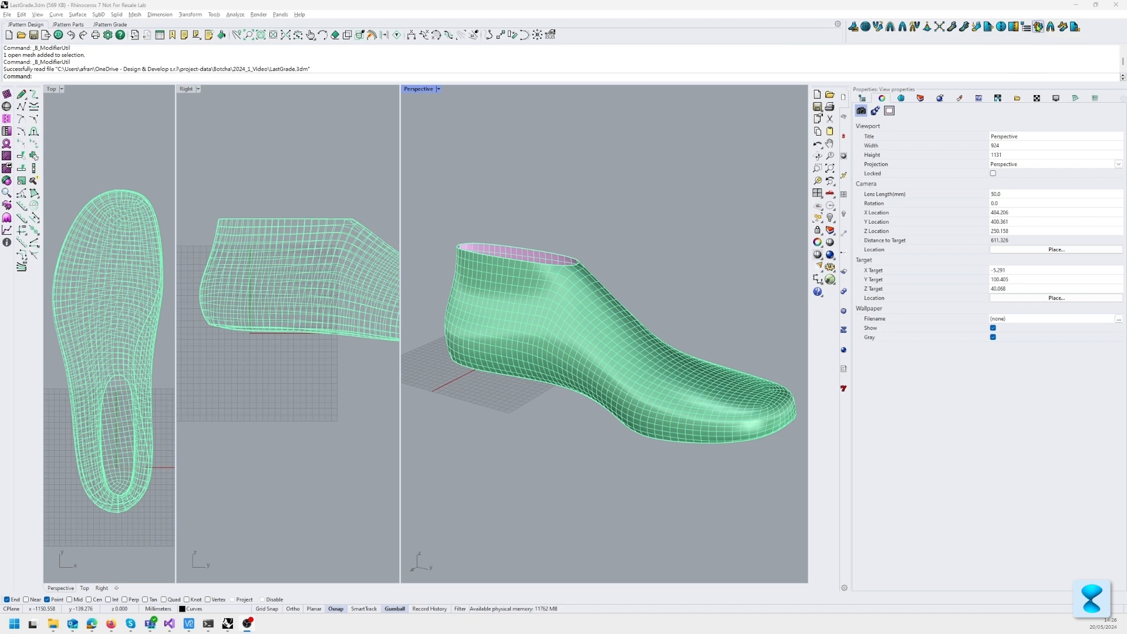
Step: Start the Grade Multiple command in LastGrade.3dm and select the shoe last mesh as the geometry to grade
{"action": "right_click", "coordinate": [1038, 26]}
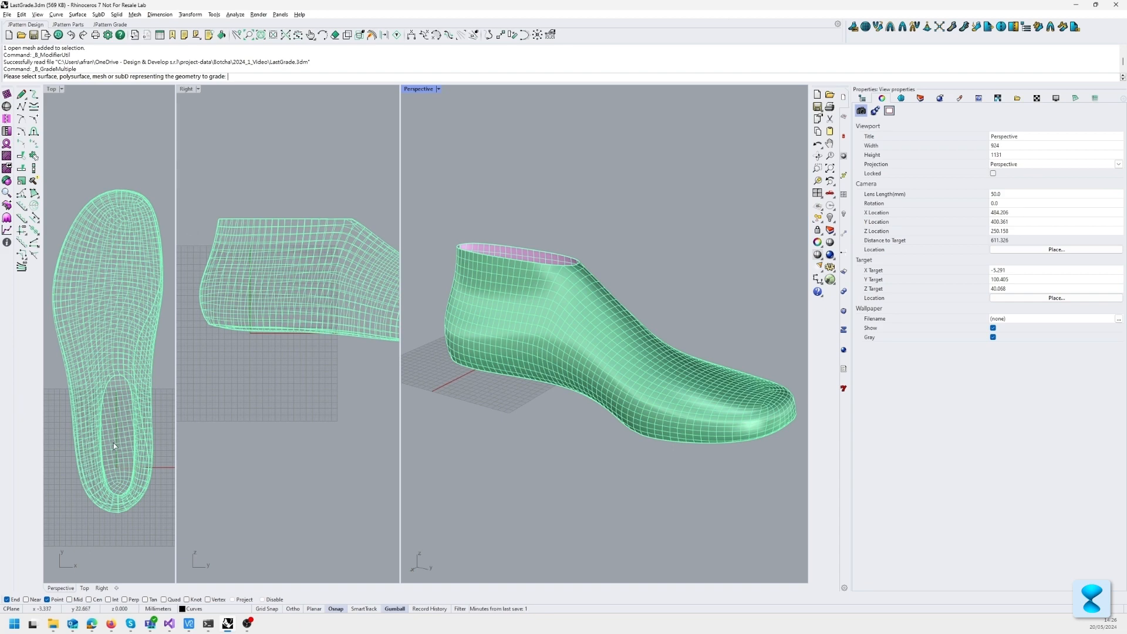
{"action": "scroll", "coordinate": [119, 465], "scroll_direction": "up", "scroll_amount": 5}
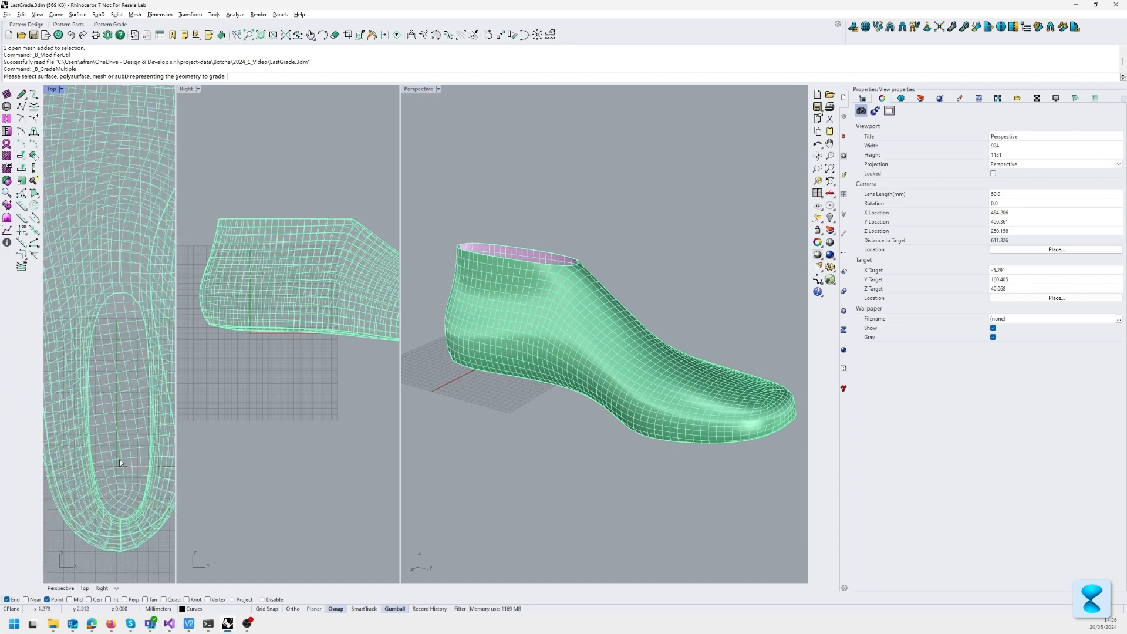
{"action": "scroll", "coordinate": [118, 465], "scroll_direction": "down", "scroll_amount": 4}
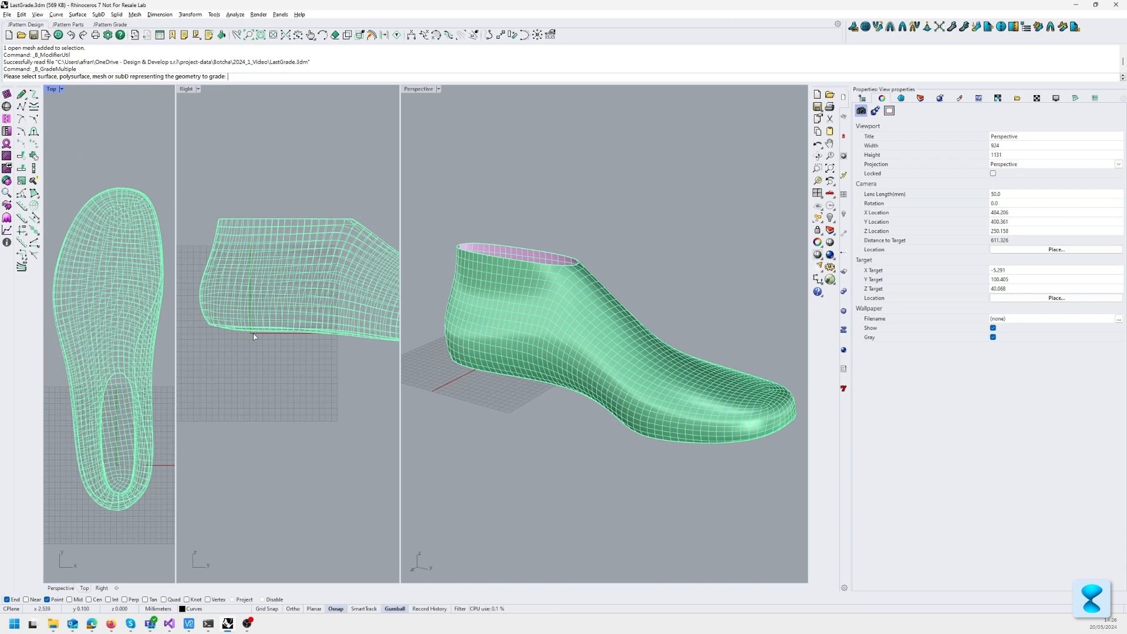
{"action": "scroll", "coordinate": [254, 337], "scroll_direction": "up", "scroll_amount": 3}
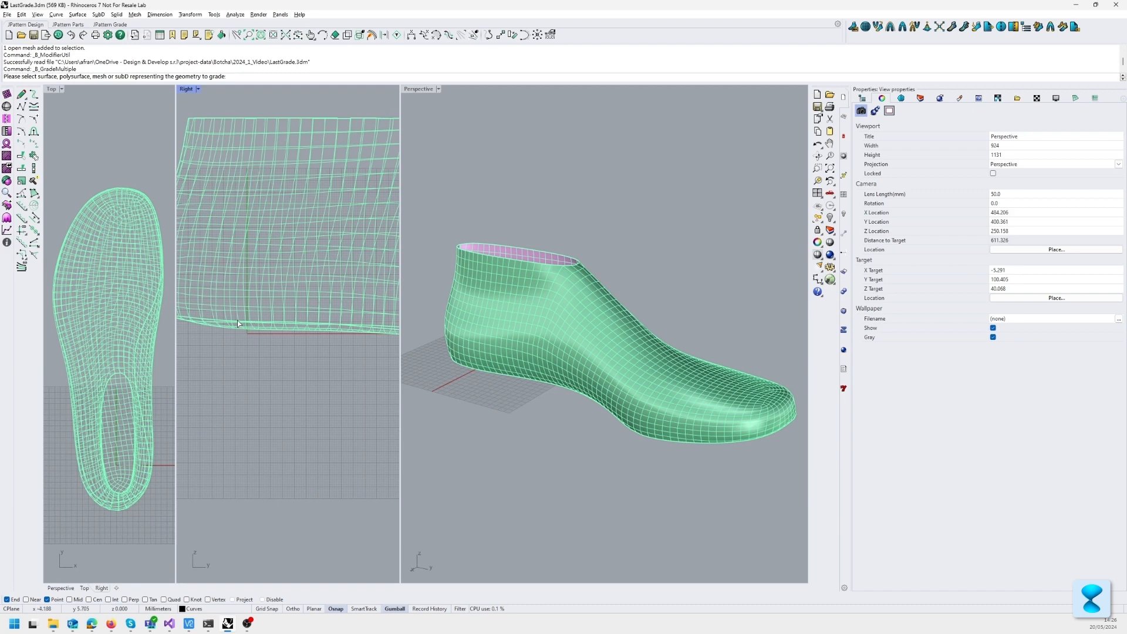
{"action": "scroll", "coordinate": [238, 323], "scroll_direction": "down", "scroll_amount": 1}
{"action": "left_click", "coordinate": [537, 320]}
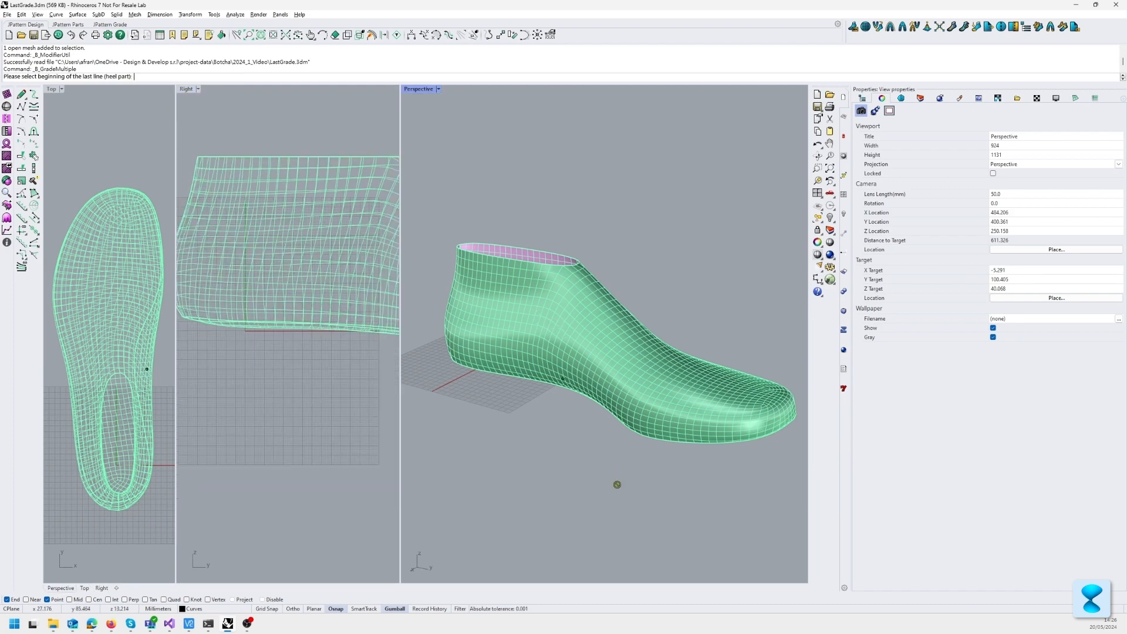
Step: Define the last line from the lower centre of the heel to the tip of the toe
{"action": "right_click_drag", "start_coordinate": [463, 401], "coordinate": [614, 451]}
{"action": "scroll", "coordinate": [608, 453], "scroll_direction": "up", "scroll_amount": 6}
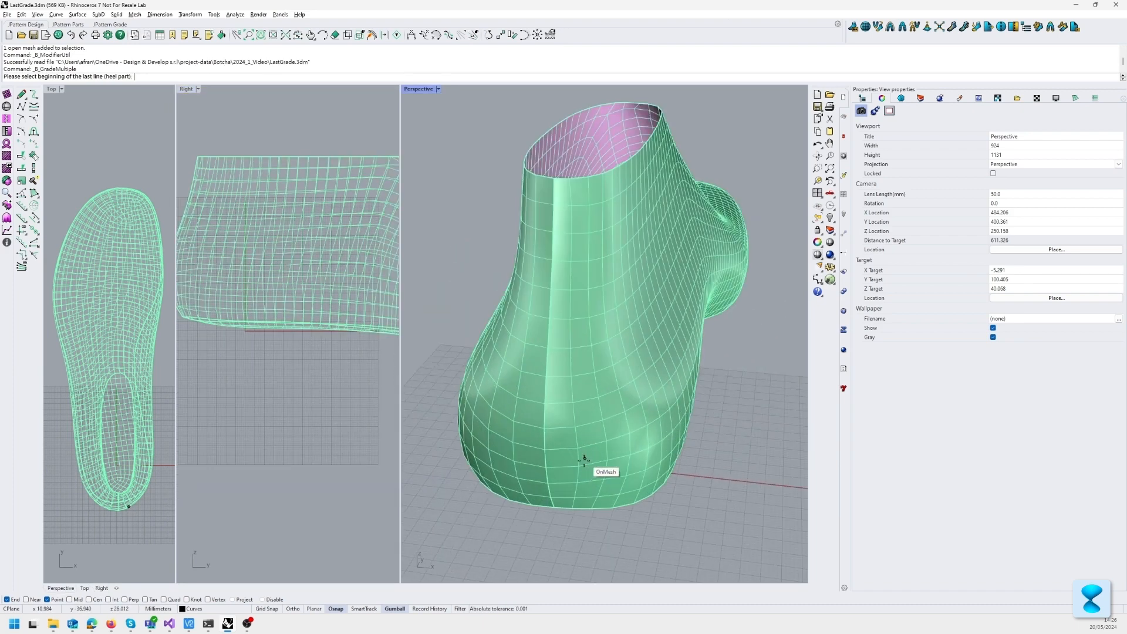
{"action": "left_click", "coordinate": [550, 476]}
{"action": "right_click_drag", "start_coordinate": [686, 360], "coordinate": [523, 372]}
{"action": "scroll", "coordinate": [522, 372], "scroll_direction": "down", "scroll_amount": 8}
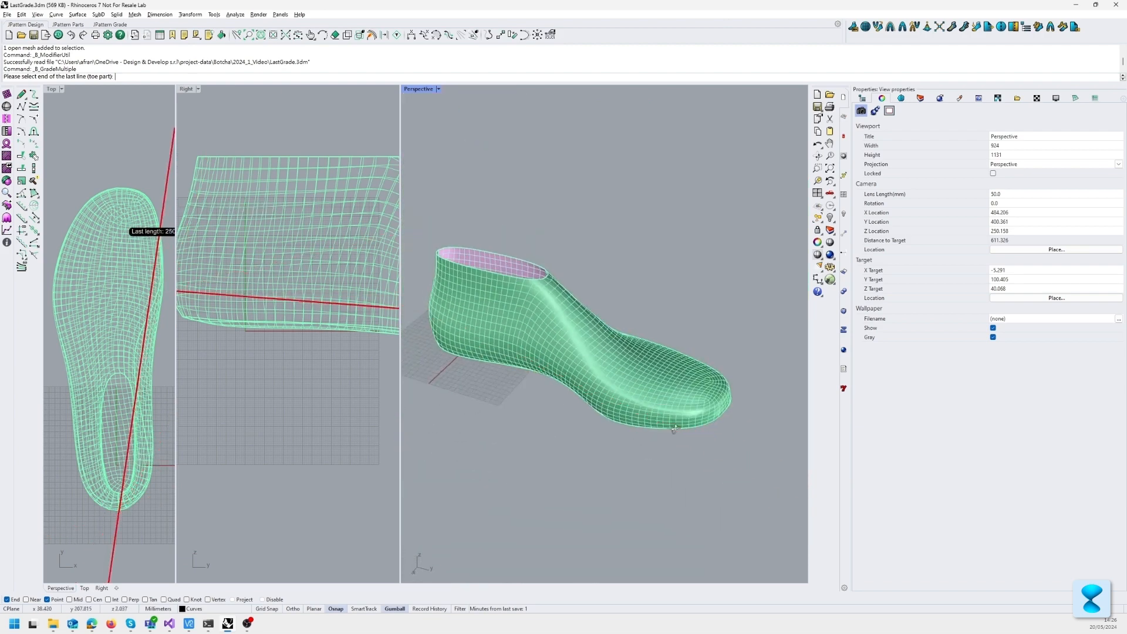
{"action": "left_click", "coordinate": [674, 428]}
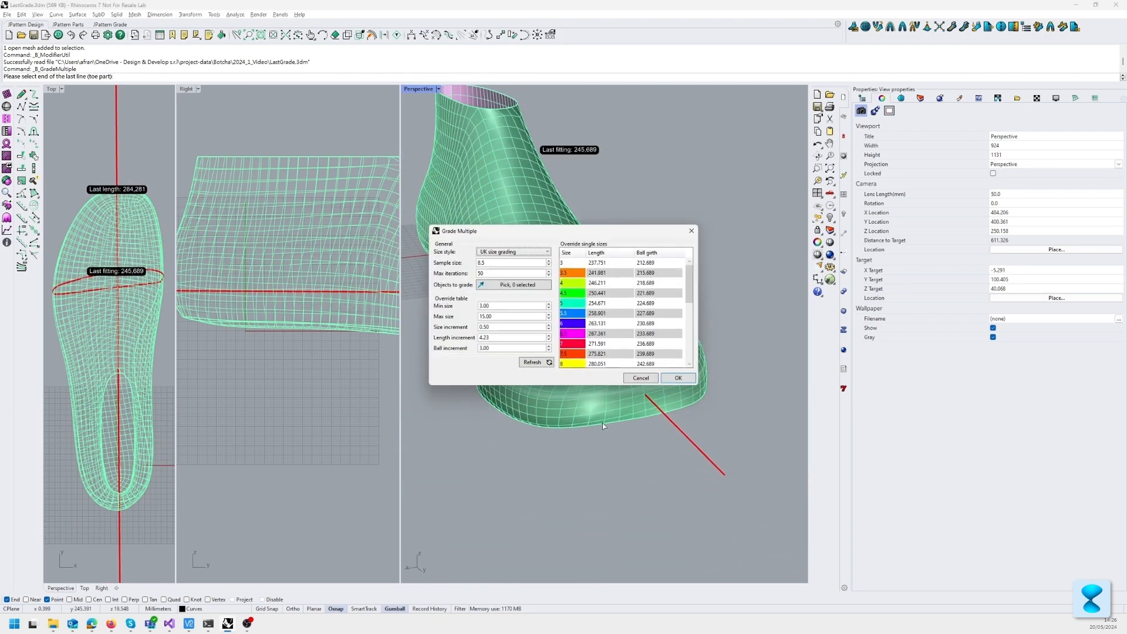
Step: Review the grading size table, try US size grading as the size style, and return it to UK size grading
{"action": "left_click_drag", "start_coordinate": [501, 232], "coordinate": [370, 299]}
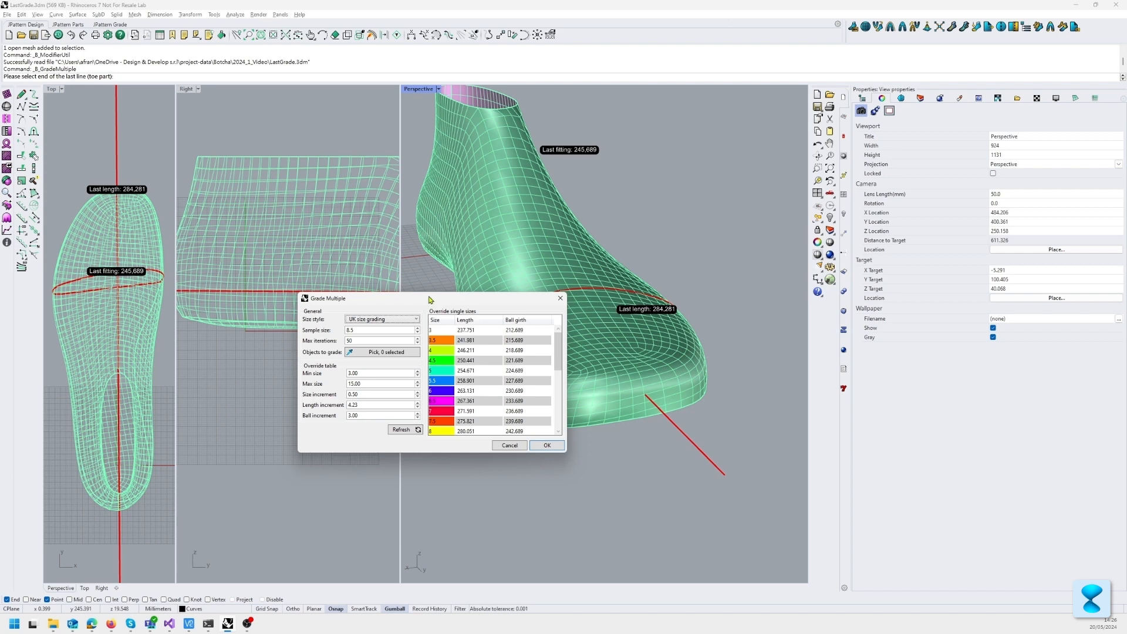
{"action": "left_click_drag", "start_coordinate": [421, 298], "coordinate": [594, 253]}
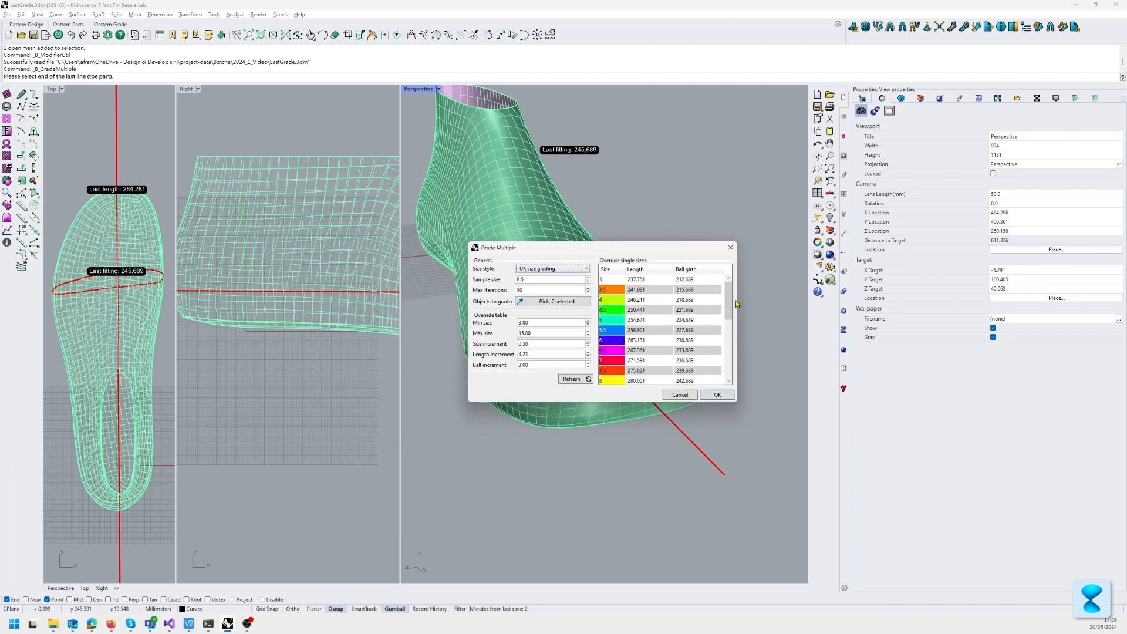
{"action": "mouse_move", "coordinate": [729, 304]}
{"action": "left_mouse_down"}
{"action": "mouse_move", "coordinate": [730, 345]}
{"action": "mouse_move", "coordinate": [728, 300]}
{"action": "left_mouse_up"}
{"action": "left_click", "coordinate": [525, 271]}
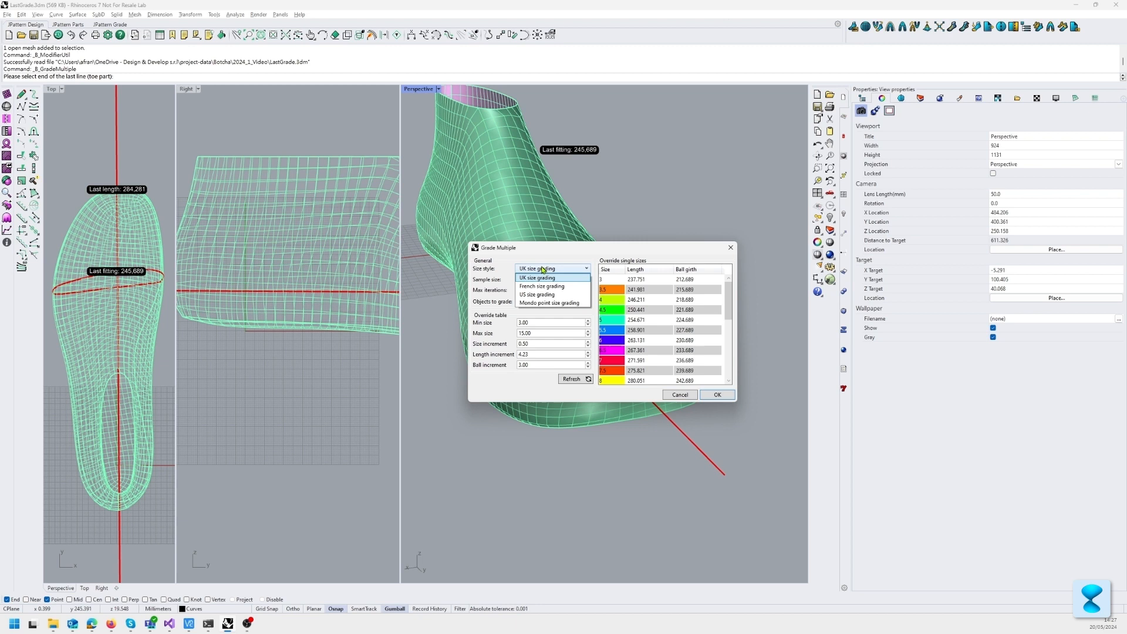
{"action": "left_click", "coordinate": [541, 295]}
{"action": "left_click", "coordinate": [541, 271]}
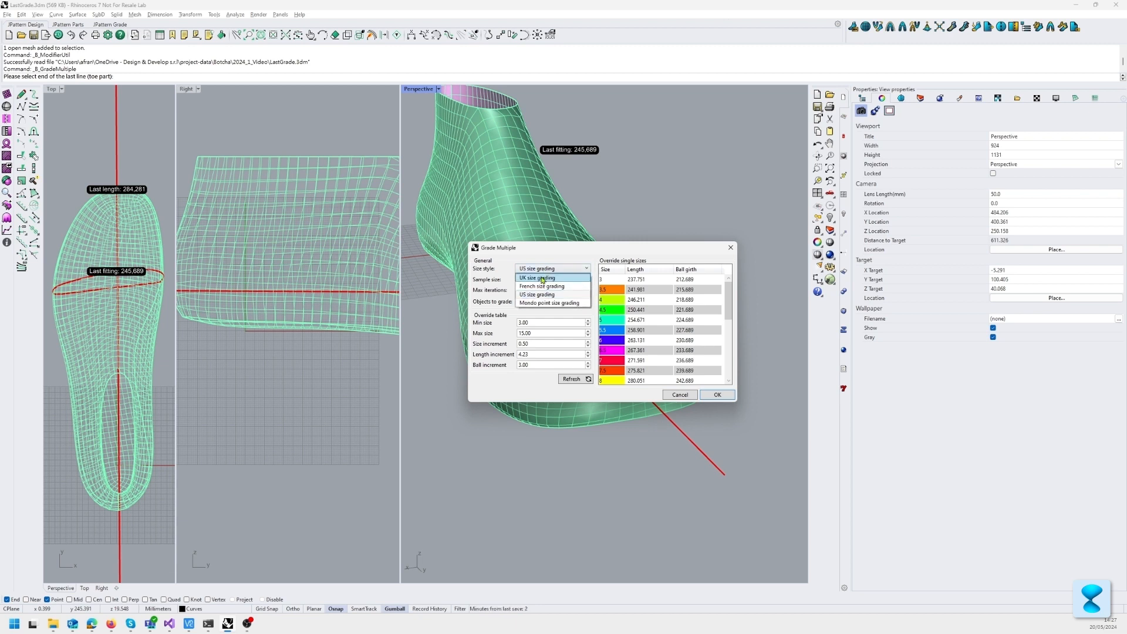
{"action": "left_click", "coordinate": [541, 278]}
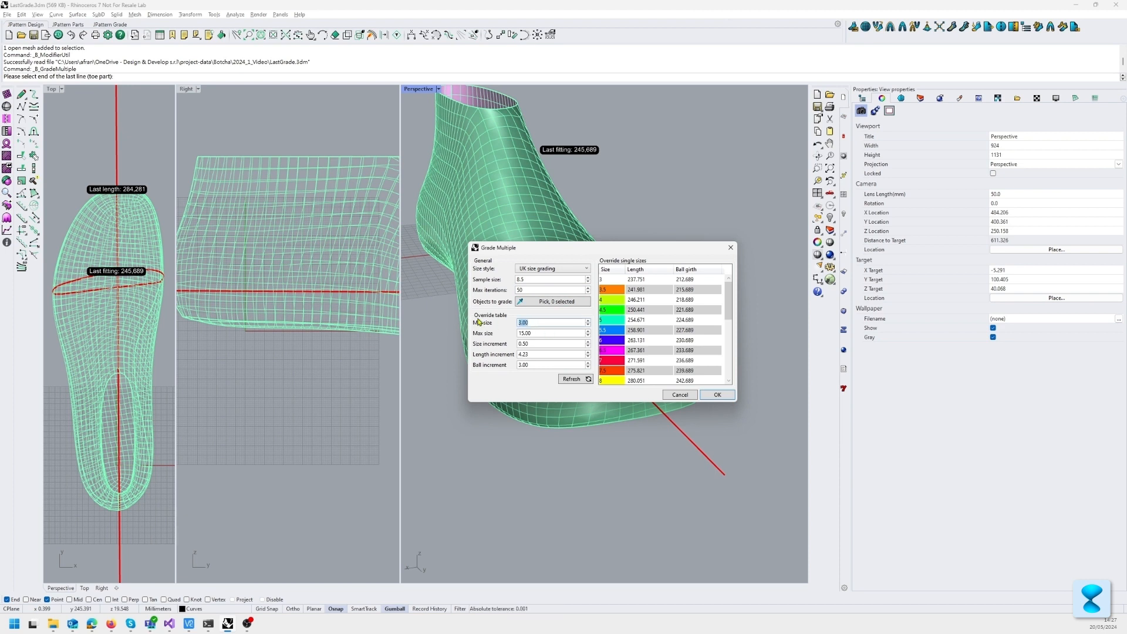
Step: Set the grading range from minimum size 4.00 to maximum size 12.00 and refresh the size table
{"action": "type", "text": "12"}
{"action": "left_click", "coordinate": [588, 379]}
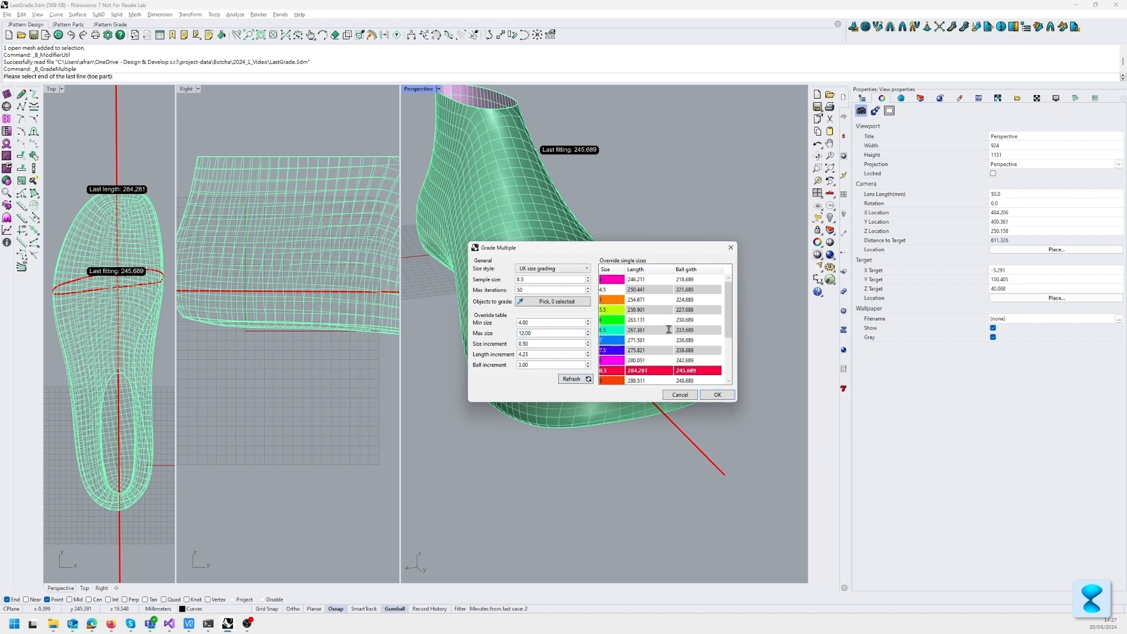
{"action": "left_click_drag", "start_coordinate": [729, 299], "coordinate": [592, 358]}
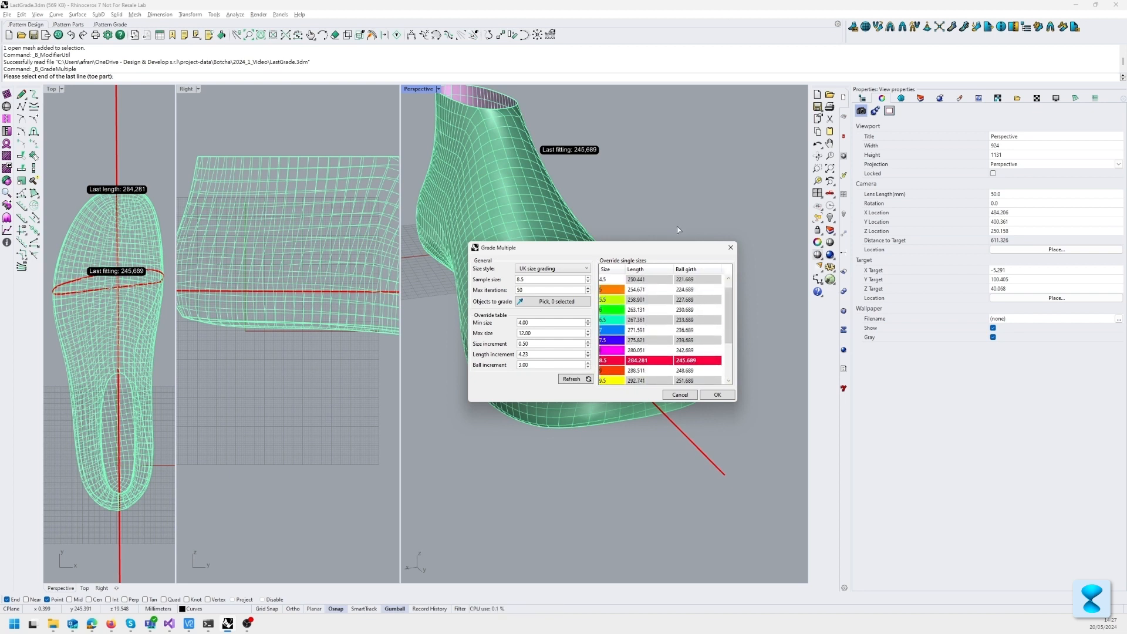
Step: Open the size 5.5 length override for editing, and run the grading, accepting the best grade found
{"action": "double_click", "coordinate": [643, 300]}
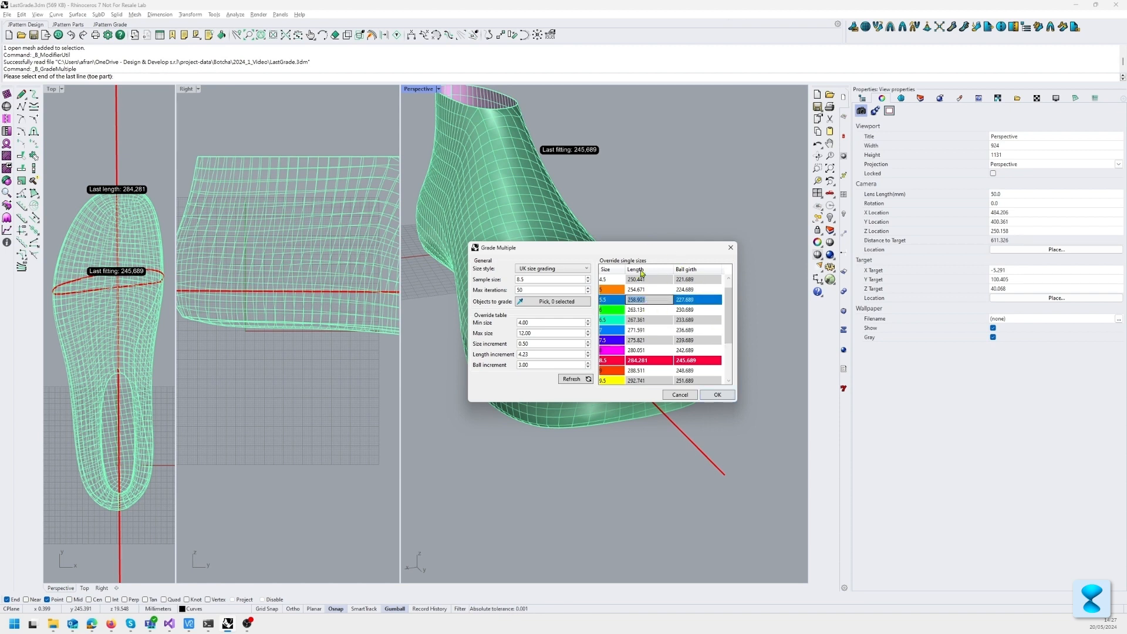
{"action": "scroll", "coordinate": [703, 350], "scroll_direction": "down", "scroll_amount": 2}
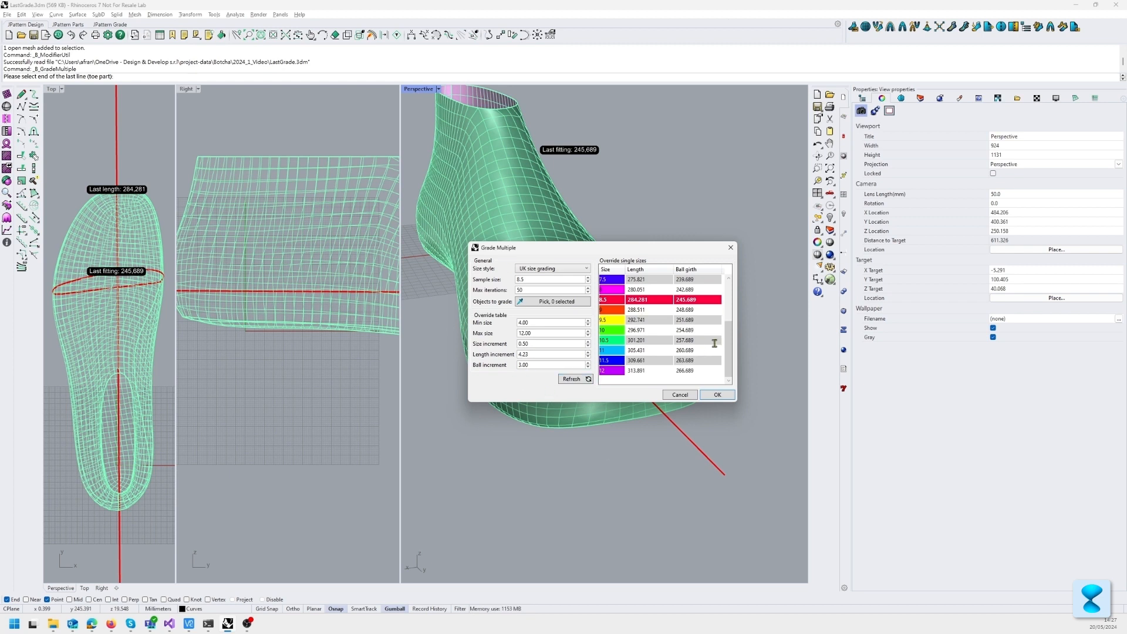
{"action": "left_click", "coordinate": [714, 395]}
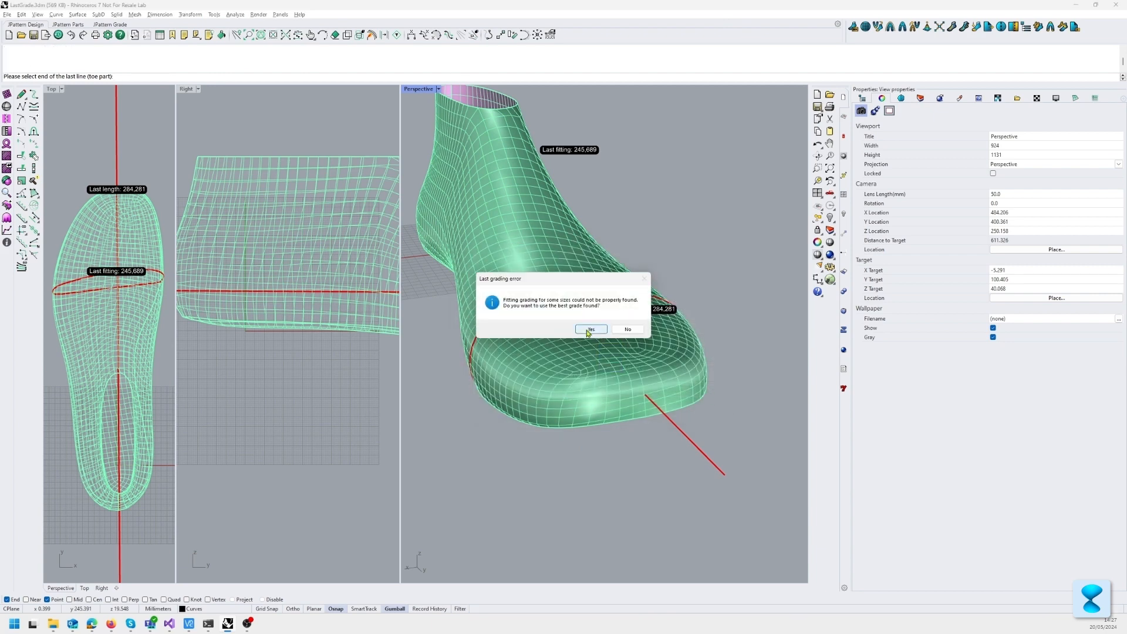
{"action": "left_click", "coordinate": [590, 330]}
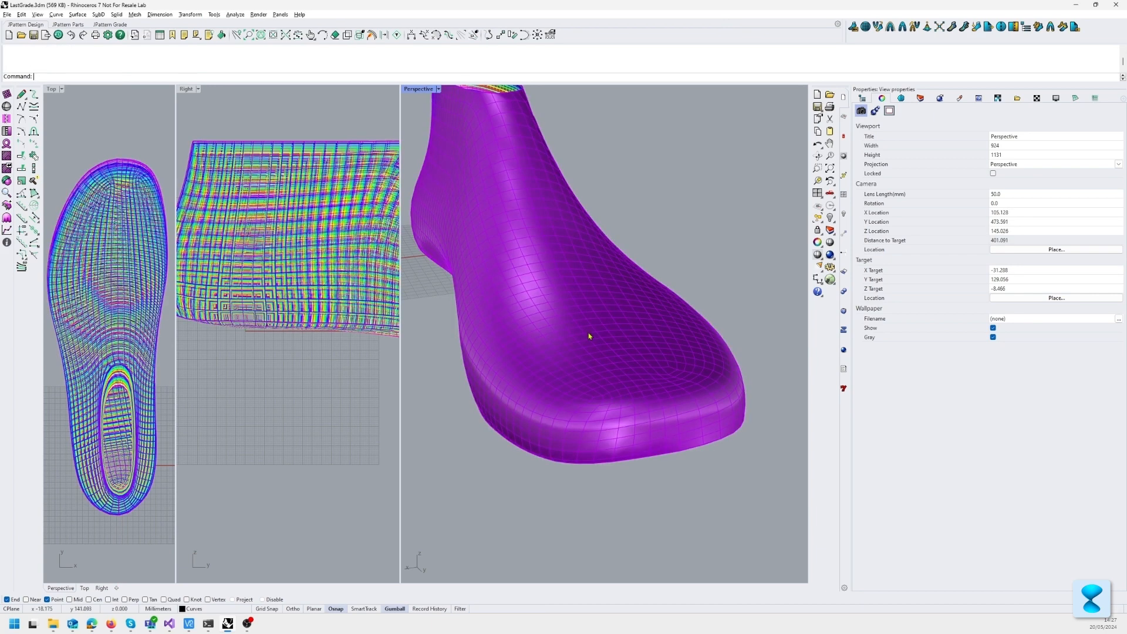
Step: Expand Layer 03 in the Botcha Model Outliner and examine the nested graded lasts around the ankle opening
{"action": "left_click", "coordinate": [863, 98]}
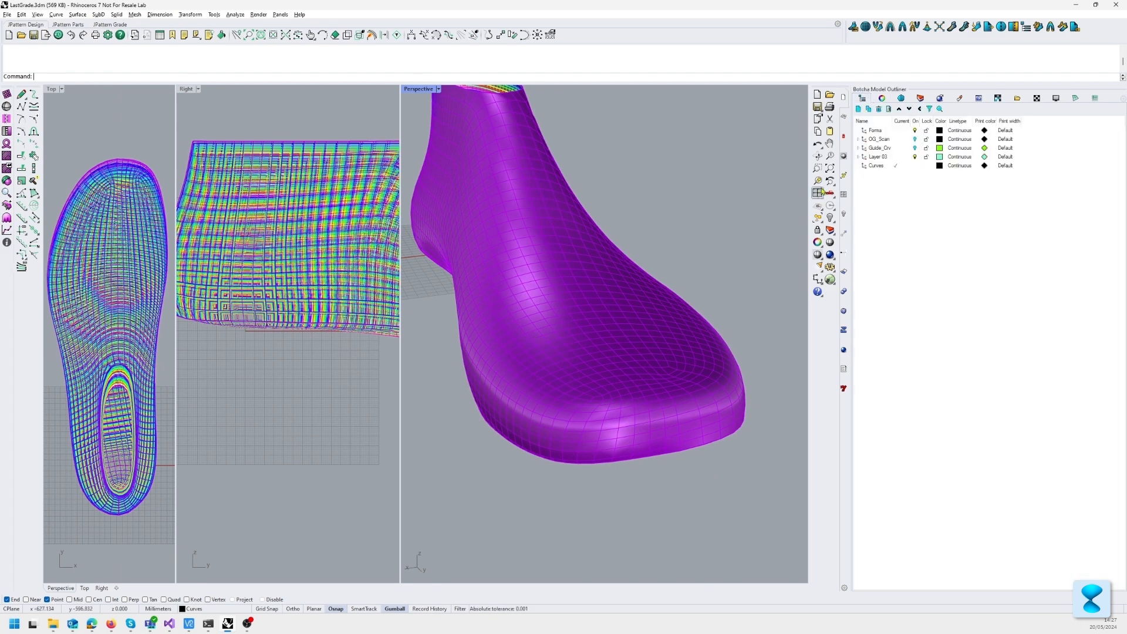
{"action": "left_click", "coordinate": [859, 157]}
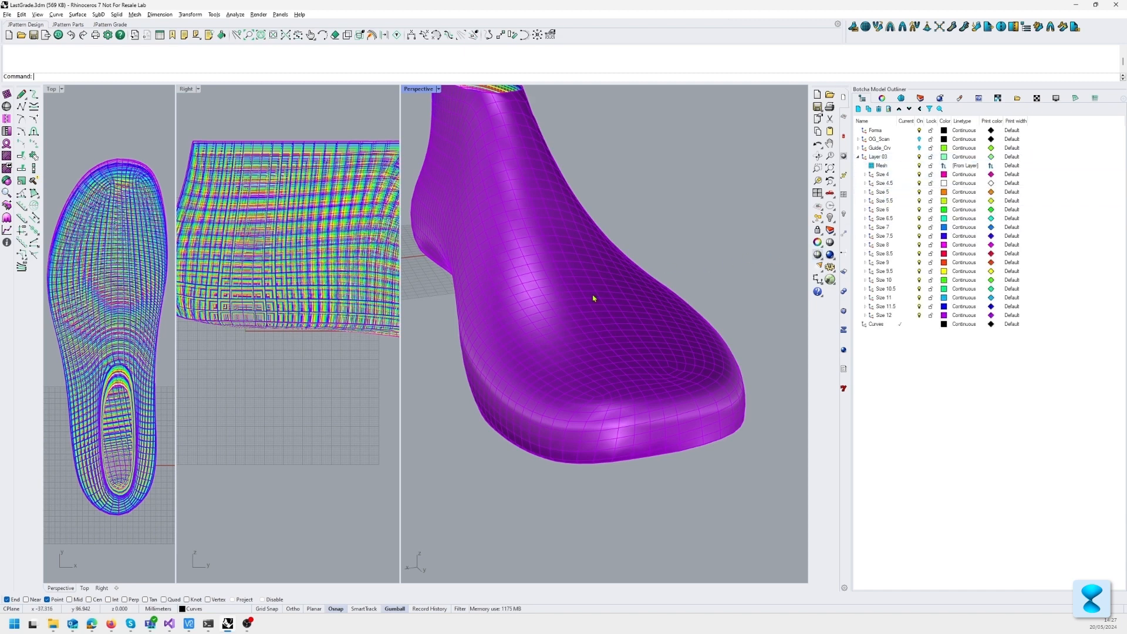
{"action": "right_click_drag", "start_coordinate": [536, 317], "coordinate": [584, 326]}
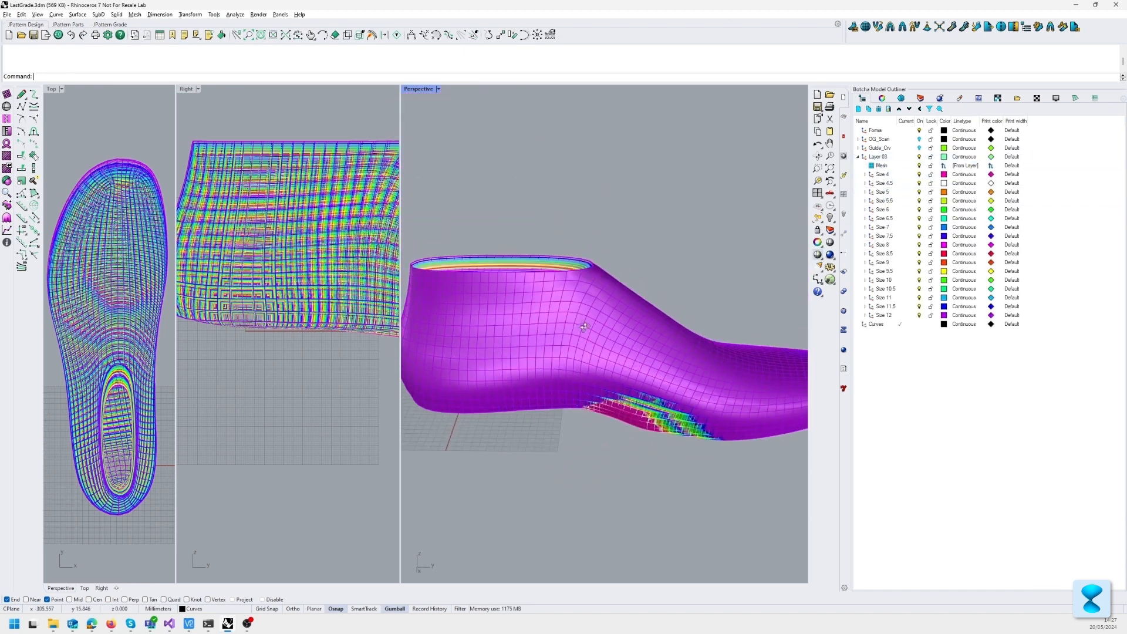
{"action": "right_click_drag", "start_coordinate": [427, 247], "coordinate": [473, 297]}
{"action": "scroll", "coordinate": [567, 377], "scroll_direction": "up", "scroll_amount": 6}
{"action": "right_click_drag", "start_coordinate": [569, 361], "coordinate": [633, 302]}
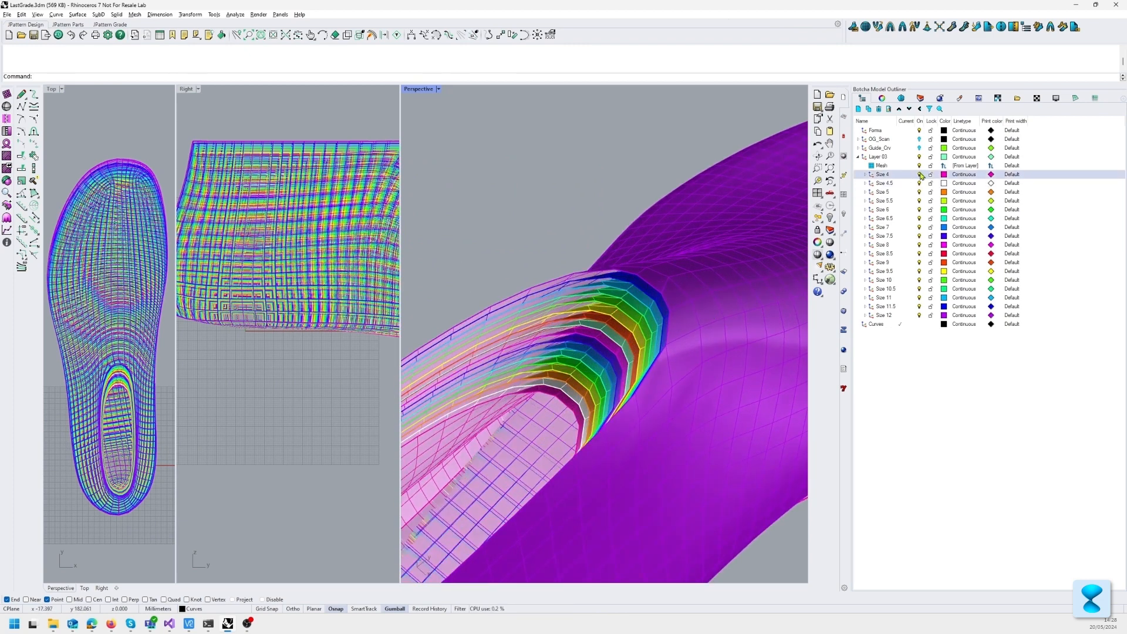
Step: Hide all graded size layers from Size 4 through Size 12 and view the original last from the side
{"action": "left_click", "coordinate": [888, 177]}
{"action": "left_click", "coordinate": [884, 316], "text": "shift"}
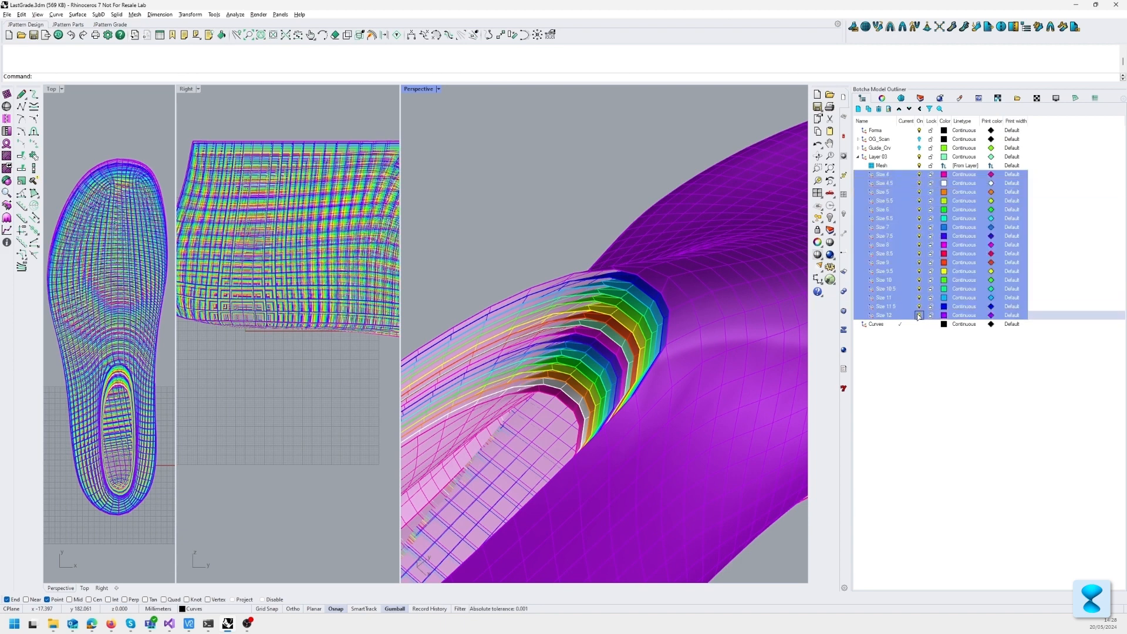
{"action": "scroll", "coordinate": [720, 354], "scroll_direction": "down", "scroll_amount": 5}
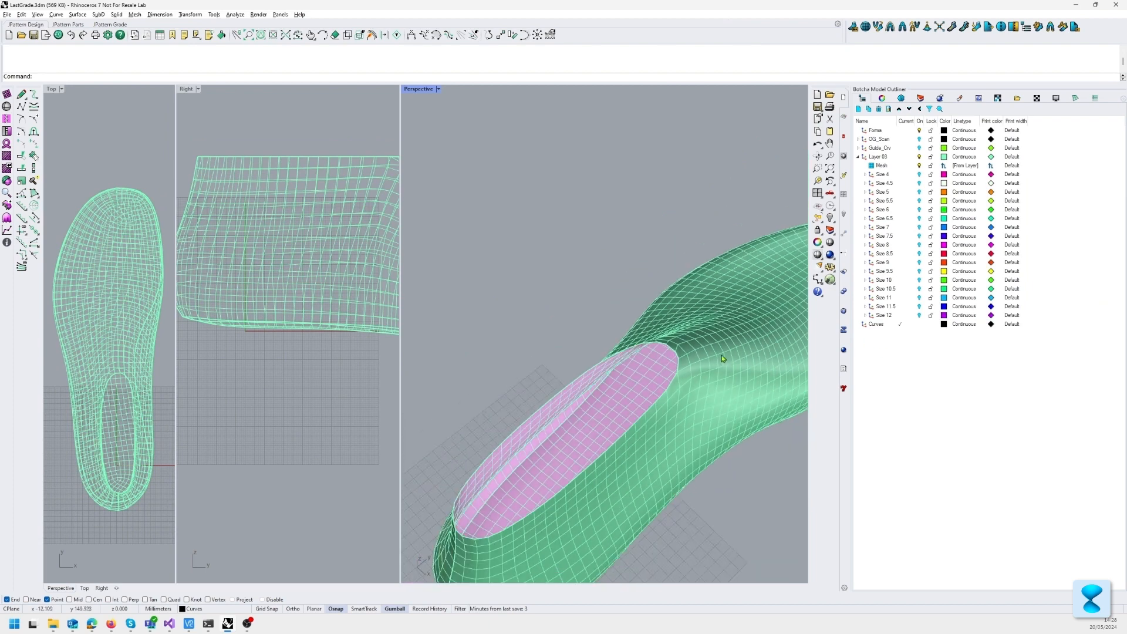
{"action": "right_click_drag", "start_coordinate": [721, 354], "coordinate": [627, 271]}
{"action": "scroll", "coordinate": [627, 271], "scroll_direction": "down", "scroll_amount": 4}
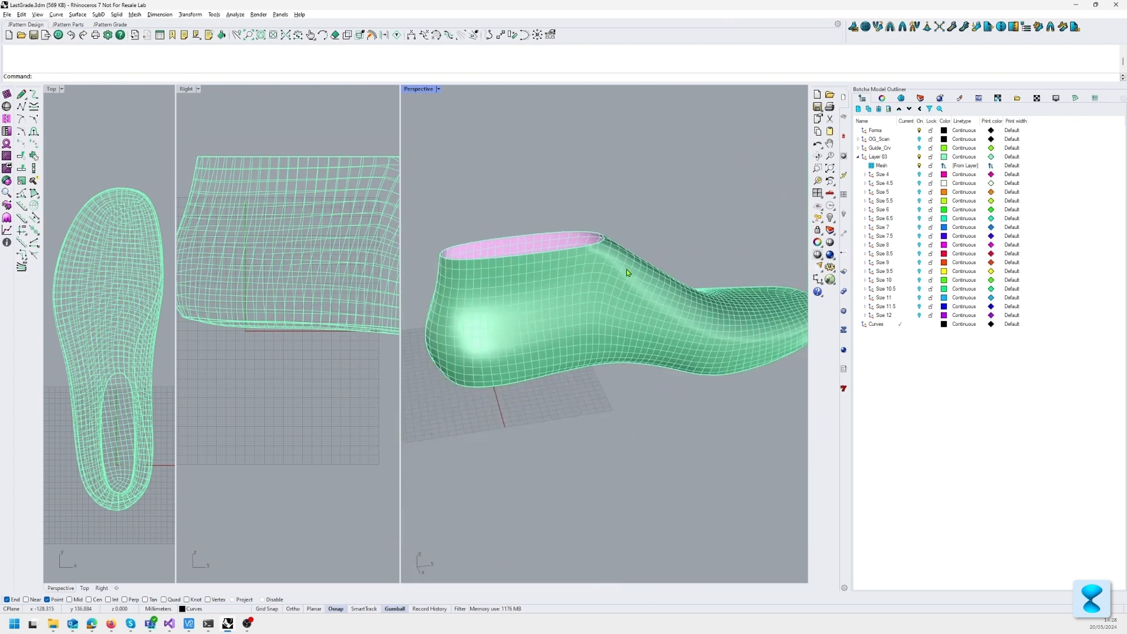
Step: Toggle the Size 4 layer's visibility on and off, and hide the original mesh in Layer 03
{"action": "left_click", "coordinate": [919, 175]}
{"action": "left_click", "coordinate": [920, 175]}
{"action": "left_click", "coordinate": [919, 166]}
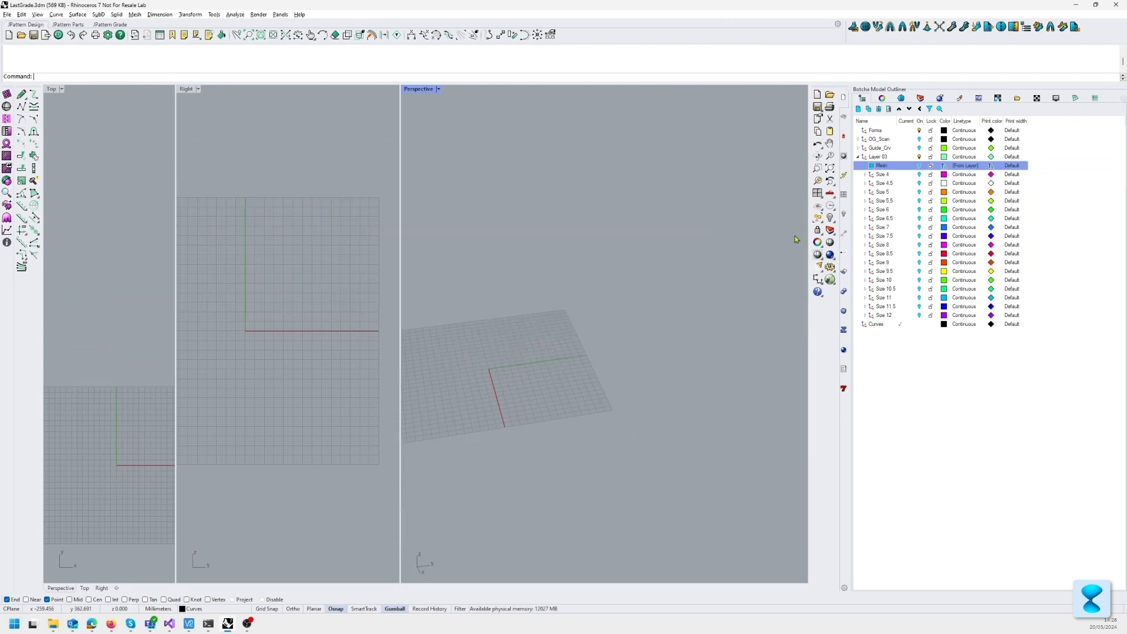
Step: Toggle the Size 4, 4.5, 5, 5.5 and 12 layers on and off one at a time to preview each graded last
{"action": "left_click", "coordinate": [919, 175]}
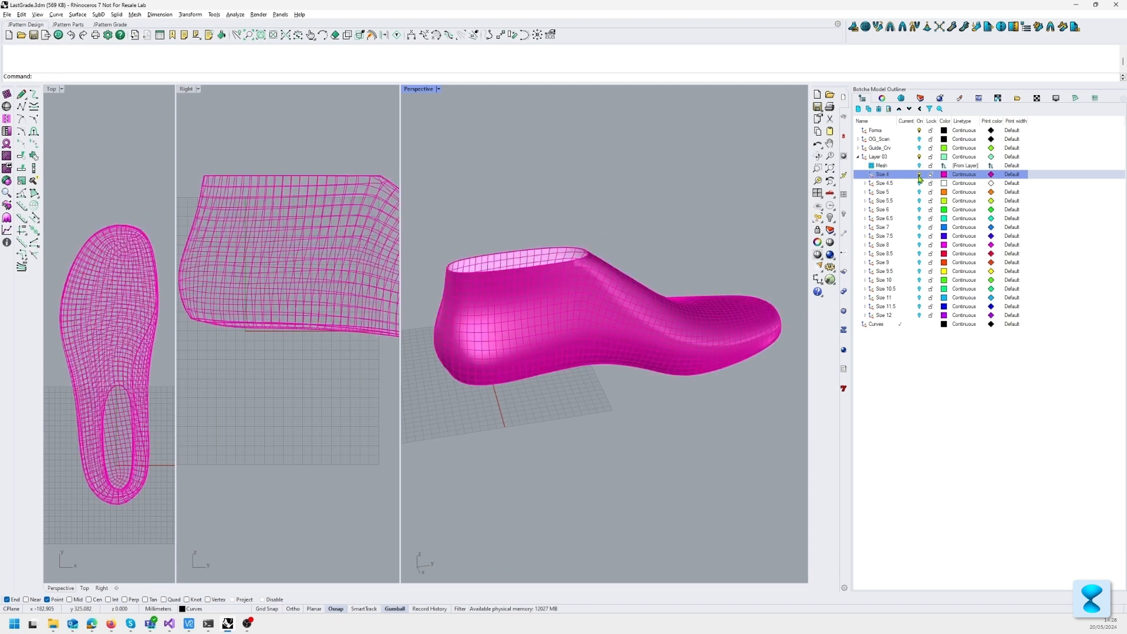
{"action": "left_click", "coordinate": [919, 174]}
{"action": "left_click", "coordinate": [919, 183]}
{"action": "left_click", "coordinate": [919, 183]}
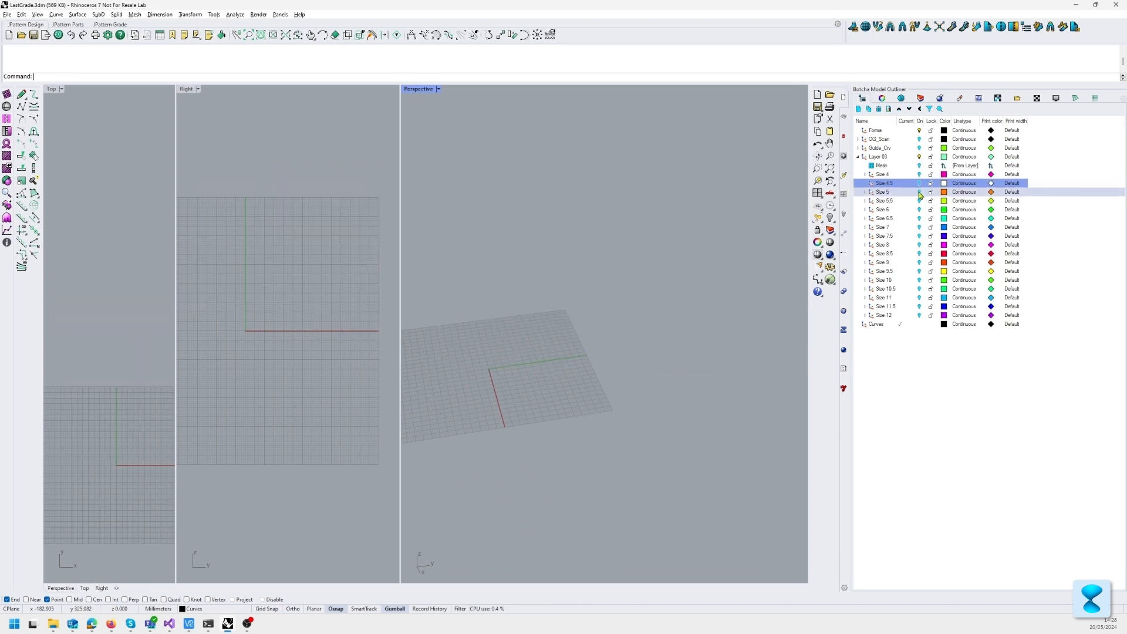
{"action": "left_click", "coordinate": [919, 192]}
{"action": "left_click", "coordinate": [919, 192]}
{"action": "left_click", "coordinate": [919, 200]}
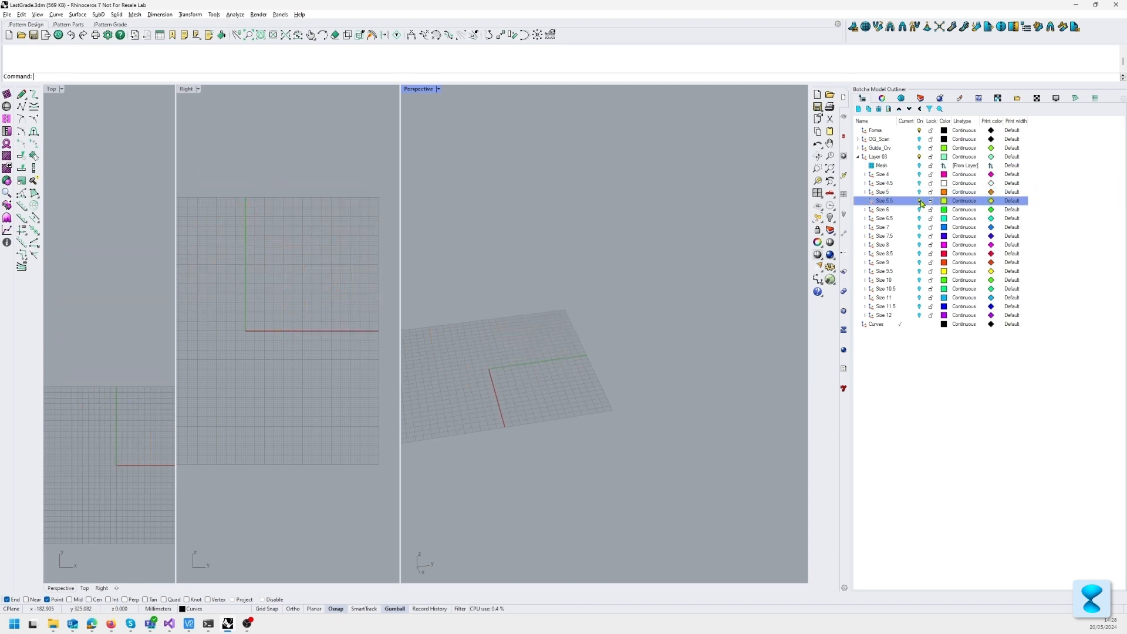
{"action": "left_click", "coordinate": [919, 201]}
{"action": "left_click", "coordinate": [919, 315]}
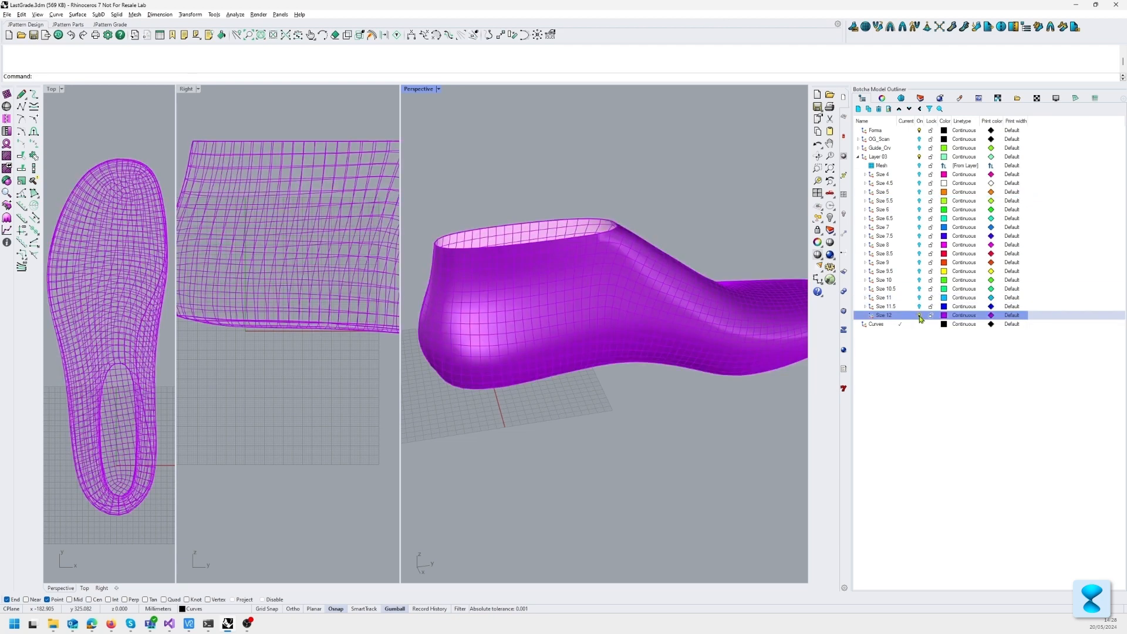
{"action": "left_click", "coordinate": [919, 315]}
Step: Show only the Size 11 layer and examine the graded last around its instep
{"action": "left_click", "coordinate": [919, 298]}
{"action": "left_click", "coordinate": [919, 297]}
{"action": "right_click_drag", "start_coordinate": [645, 270], "coordinate": [725, 286]}
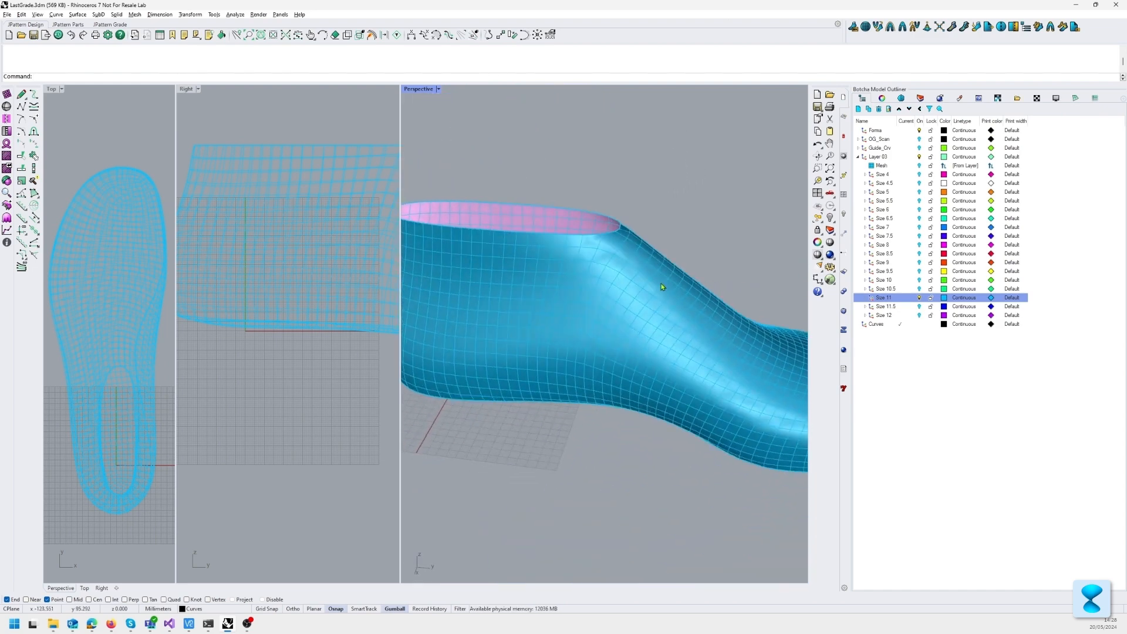
{"action": "mouse_move", "coordinate": [630, 309]}
{"action": "right_mouse_down"}
{"action": "mouse_move", "coordinate": [634, 219]}
{"action": "mouse_move", "coordinate": [602, 284]}
{"action": "mouse_move", "coordinate": [622, 301]}
{"action": "mouse_move", "coordinate": [637, 294]}
{"action": "right_mouse_up"}
Step: Compare the original mesh with the Size 11 last, and view the original alone around the instep and toe
{"action": "left_click", "coordinate": [918, 167]}
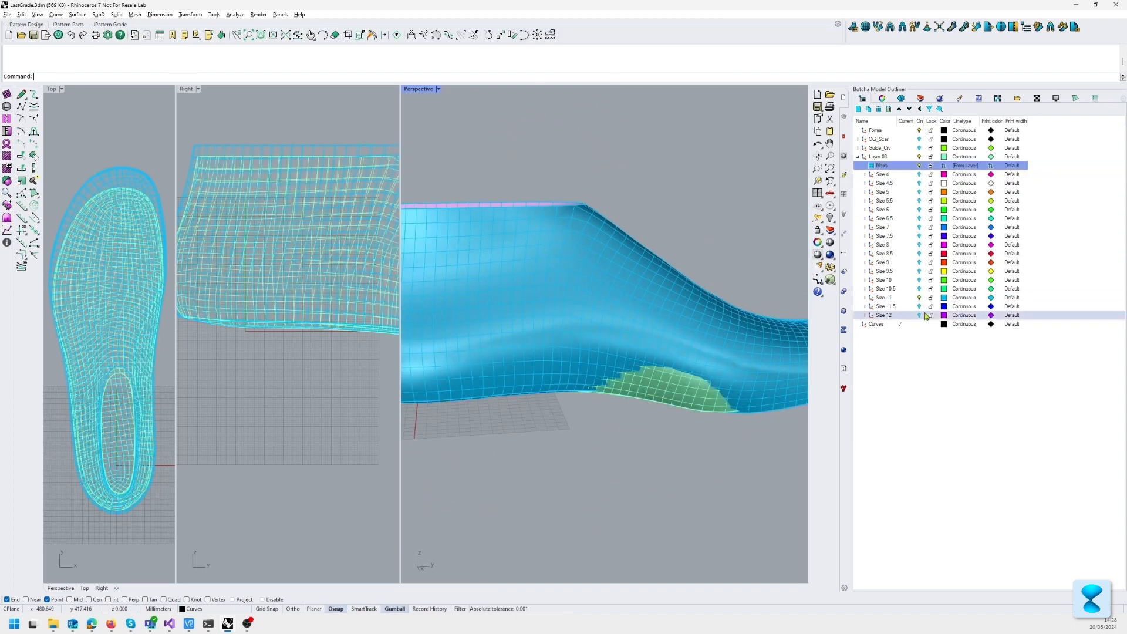
{"action": "right_click_drag", "start_coordinate": [704, 249], "coordinate": [654, 294]}
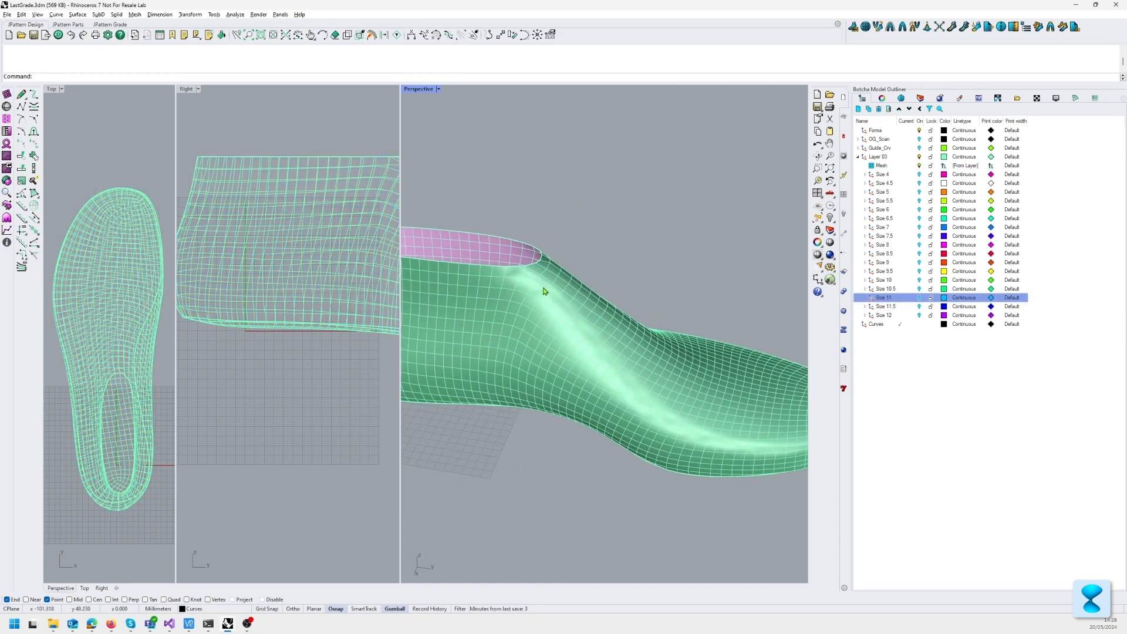
{"action": "right_click_drag", "start_coordinate": [545, 289], "coordinate": [593, 349]}
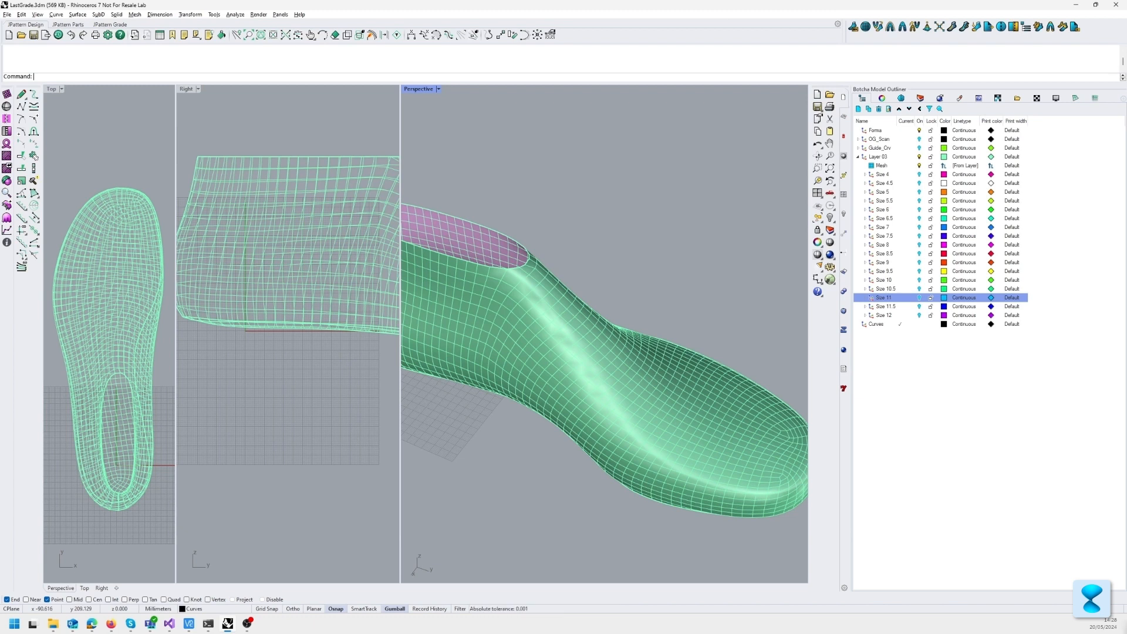
Step: Open Running Last 01_L.3dm, discarding the changes to LastGrade.3dm
{"action": "left_click", "coordinate": [1125, 625]}
{"action": "left_click", "coordinate": [1125, 624]}
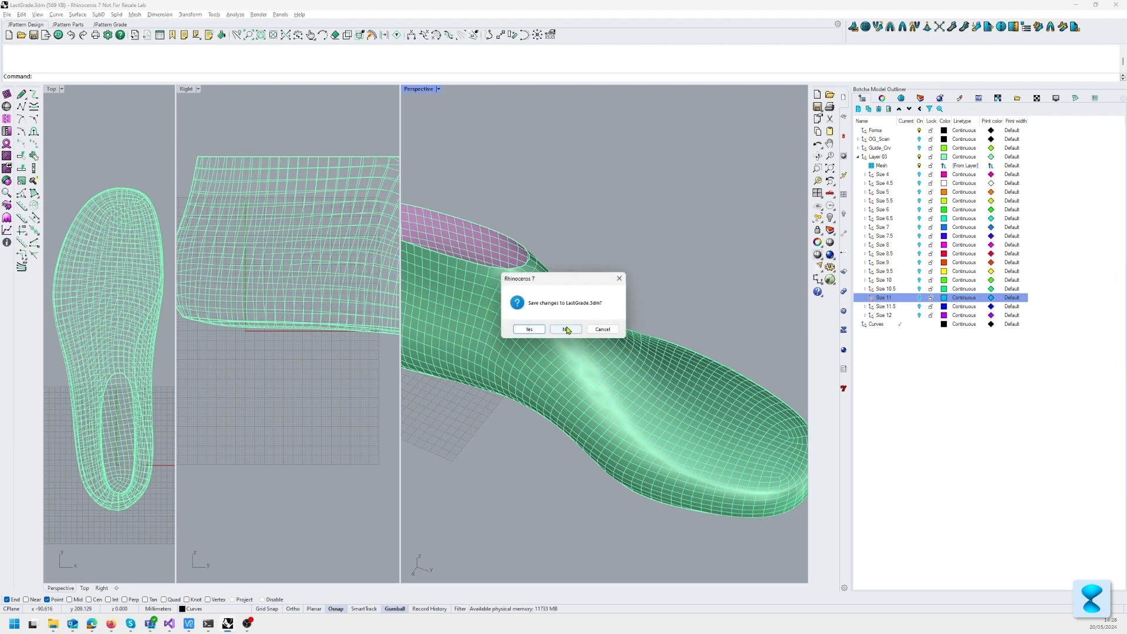
{"action": "left_click", "coordinate": [565, 330]}
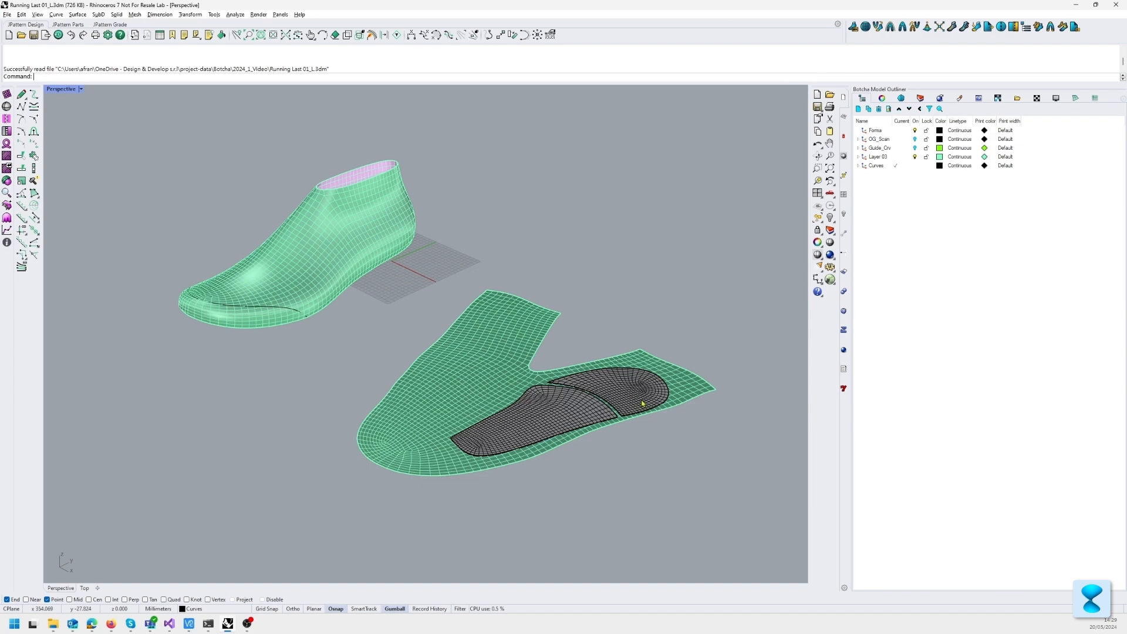
Step: Examine the flattened last with its two grey pattern pieces, selecting each piece in turn
{"action": "right_click_drag", "start_coordinate": [641, 404], "coordinate": [505, 390]}
{"action": "scroll", "coordinate": [528, 458], "scroll_direction": "up", "scroll_amount": 4}
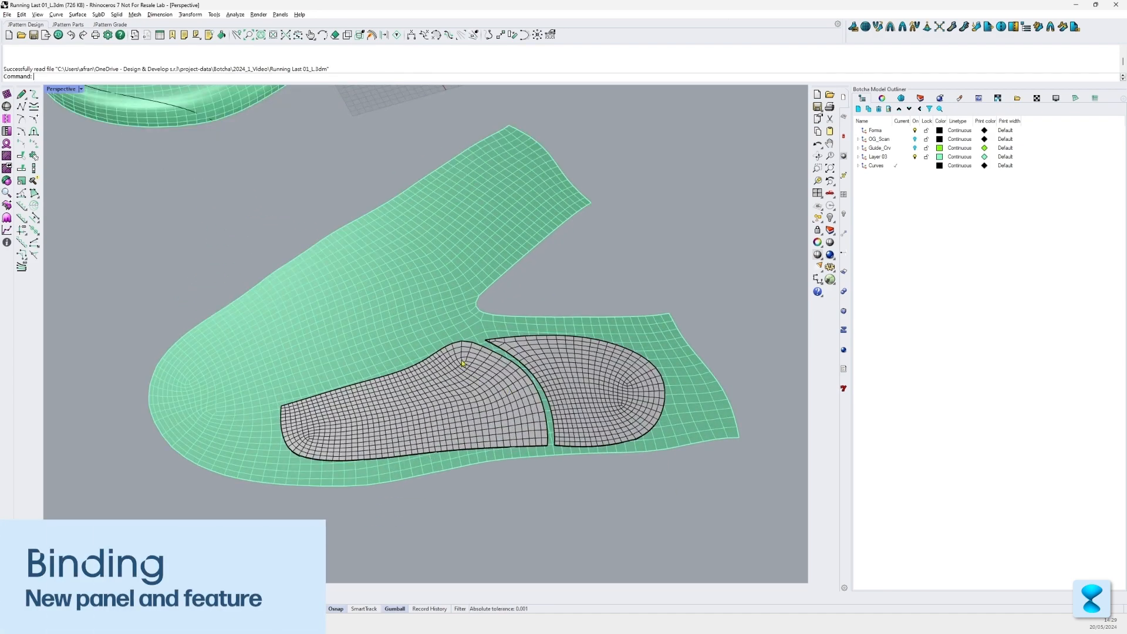
{"action": "scroll", "coordinate": [462, 362], "scroll_direction": "down", "scroll_amount": 3}
{"action": "right_click_drag", "start_coordinate": [368, 160], "coordinate": [341, 70]}
{"action": "scroll", "coordinate": [465, 352], "scroll_direction": "up", "scroll_amount": 8}
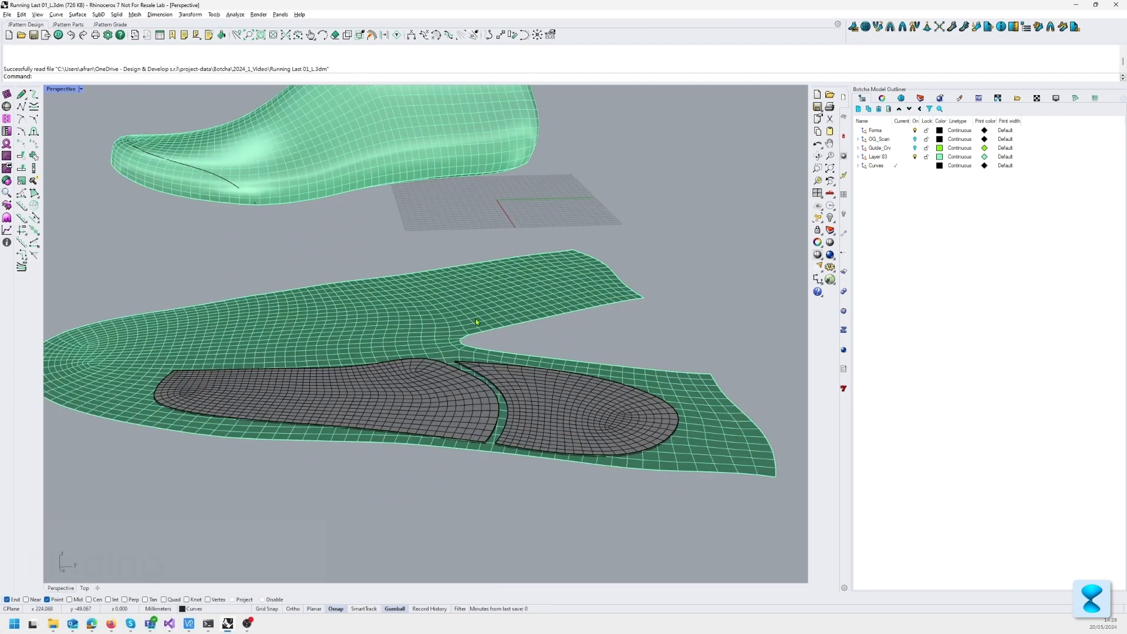
{"action": "left_click", "coordinate": [497, 437]}
{"action": "left_click", "coordinate": [552, 434]}
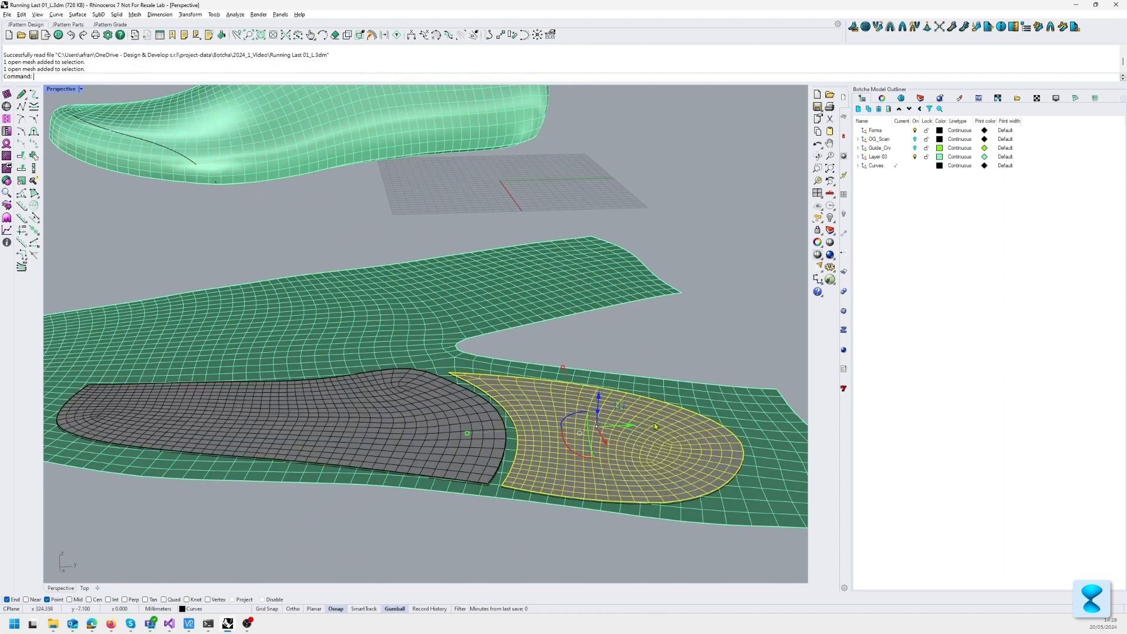
{"action": "right_click_drag", "start_coordinate": [554, 458], "coordinate": [574, 405], "text": "shift"}
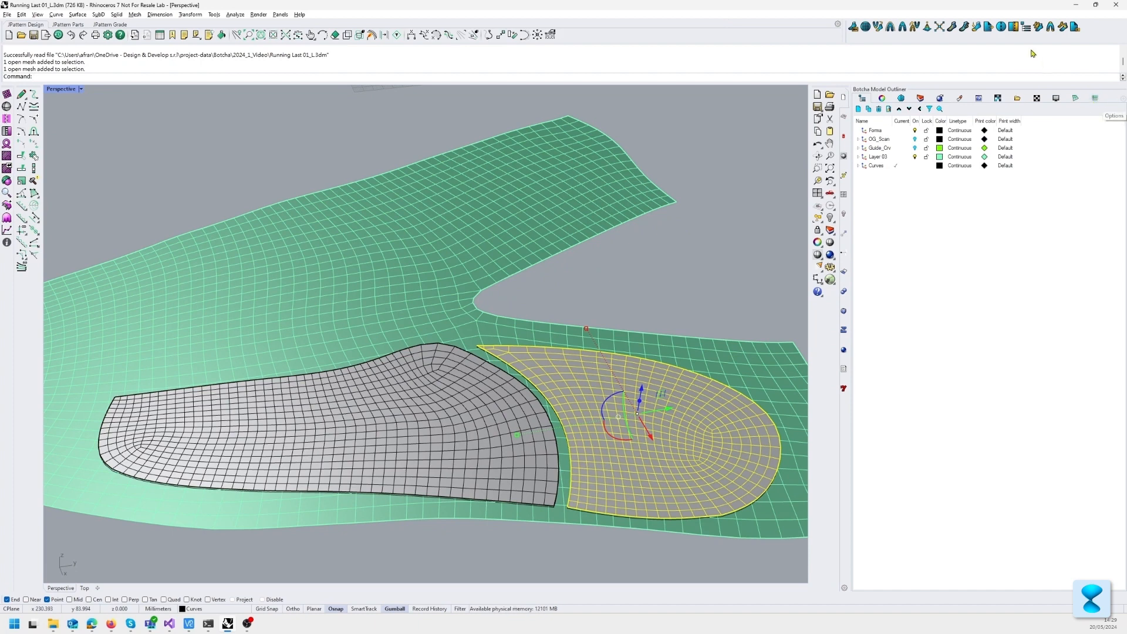
Step: Display the Botcha bindings library docked with the Model Outliner, and deselect the rear pattern piece
{"action": "left_click", "coordinate": [1013, 26]}
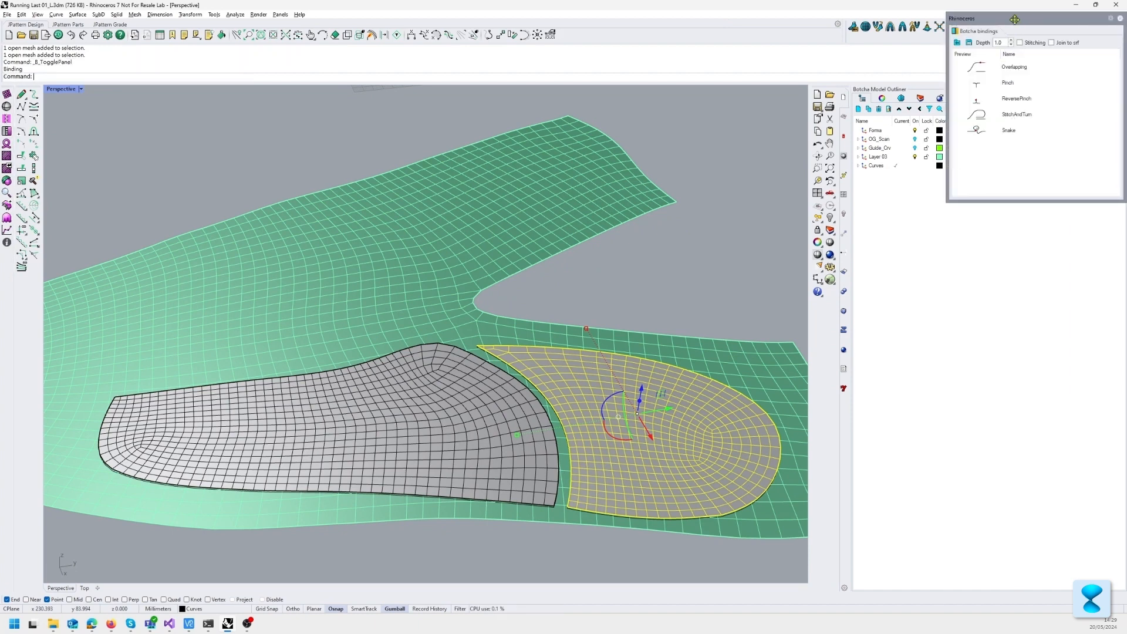
{"action": "left_click_drag", "start_coordinate": [998, 21], "coordinate": [948, 101]}
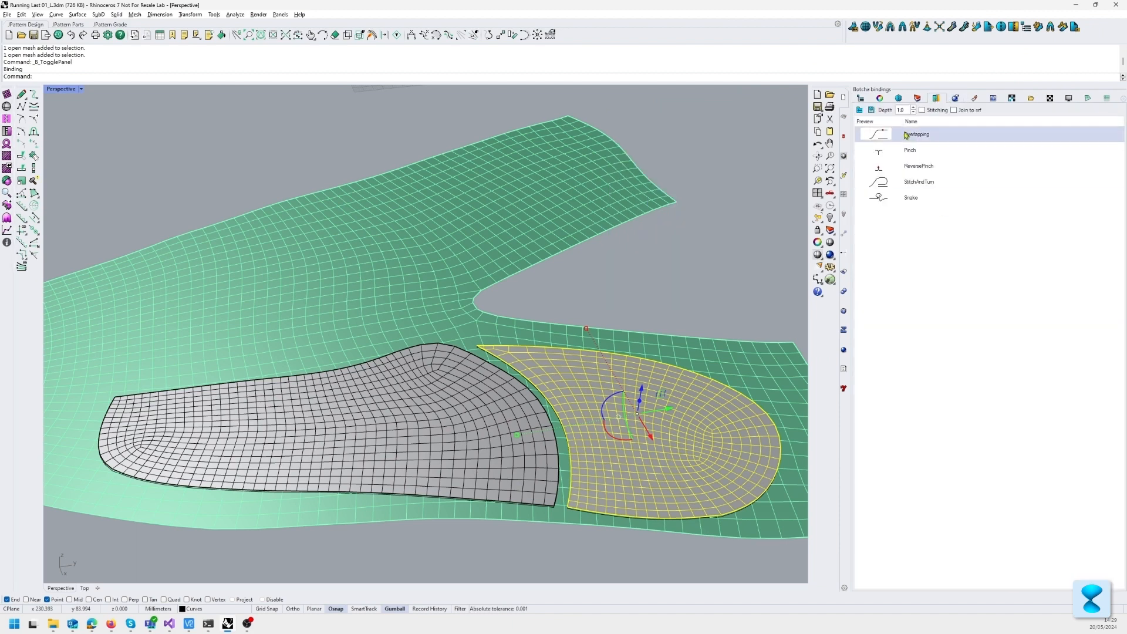
{"action": "scroll", "coordinate": [584, 238], "scroll_direction": "down", "scroll_amount": 5}
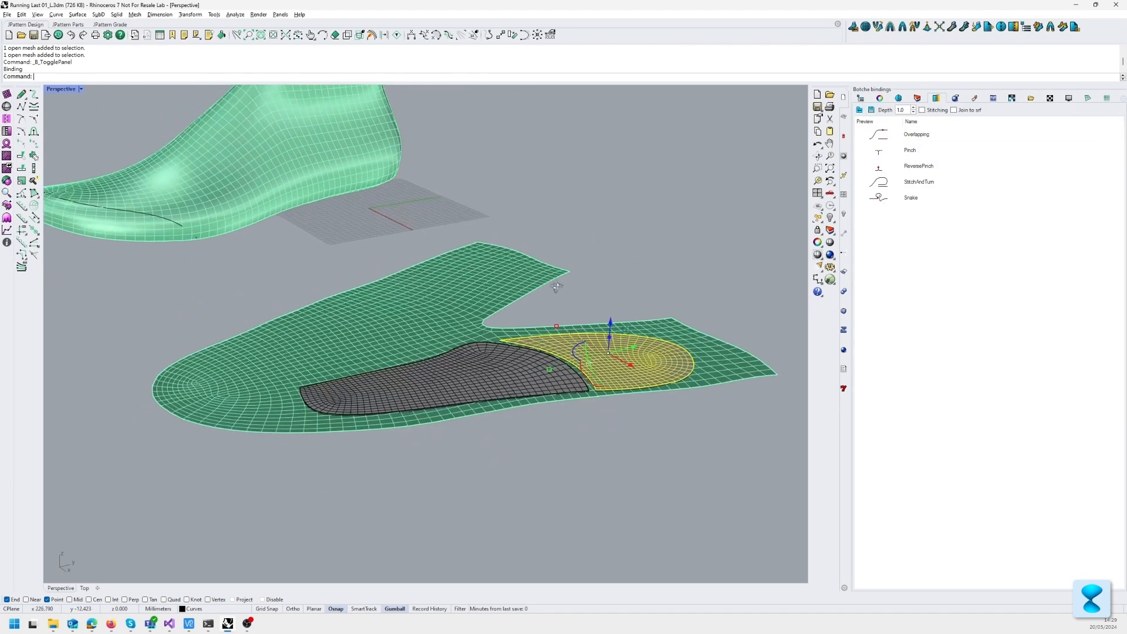
{"action": "scroll", "coordinate": [557, 293], "scroll_direction": "up", "scroll_amount": 5}
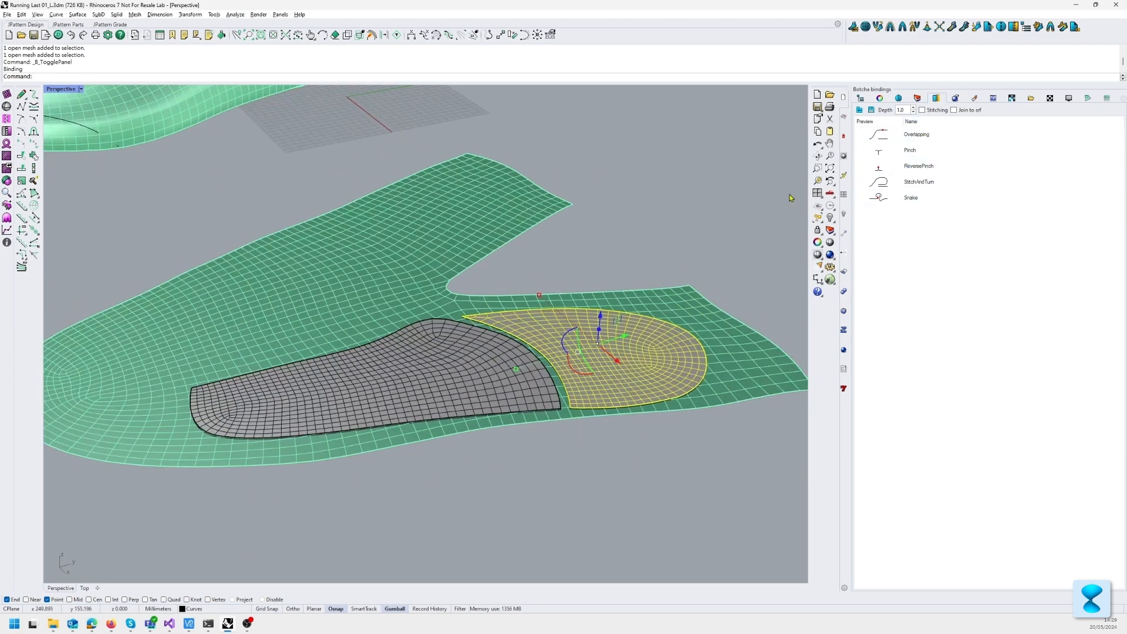
{"action": "left_click", "coordinate": [762, 211]}
{"action": "scroll", "coordinate": [600, 352], "scroll_direction": "up", "scroll_amount": 2}
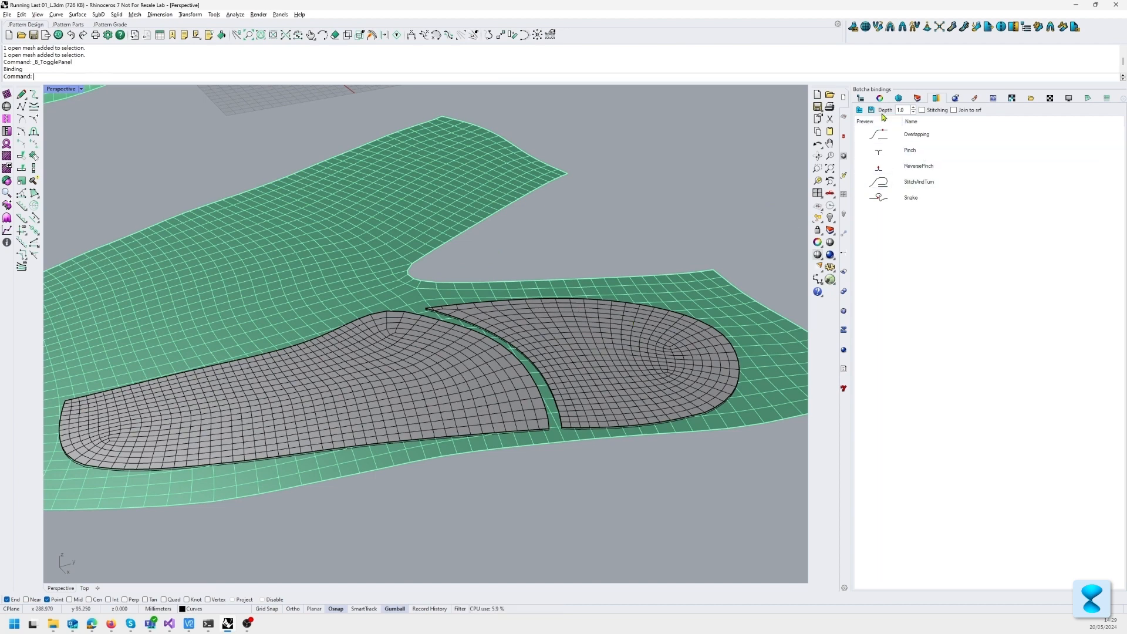
Step: Apply the Pinch binding between the facing curved edges of the front and rear grey pattern pieces, from their upper ends to their lower ends
{"action": "double_click", "coordinate": [909, 150]}
{"action": "right_click_drag", "start_coordinate": [642, 253], "coordinate": [588, 223]}
{"action": "left_click", "coordinate": [468, 337]}
{"action": "left_click", "coordinate": [573, 353]}
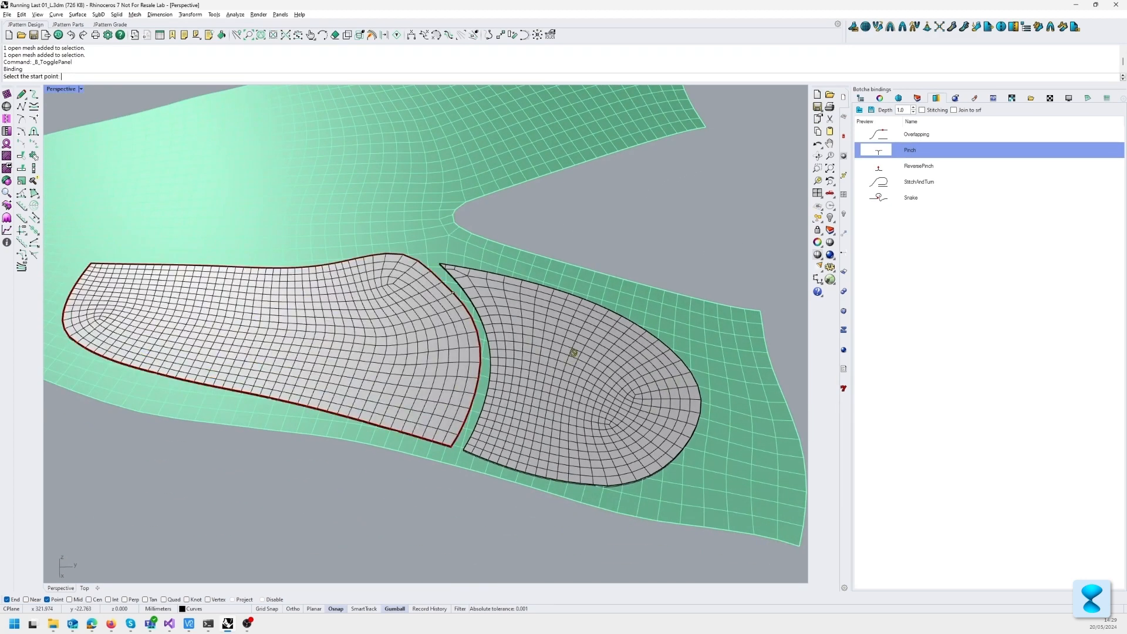
{"action": "left_click", "coordinate": [424, 258]}
{"action": "left_click", "coordinate": [451, 444]}
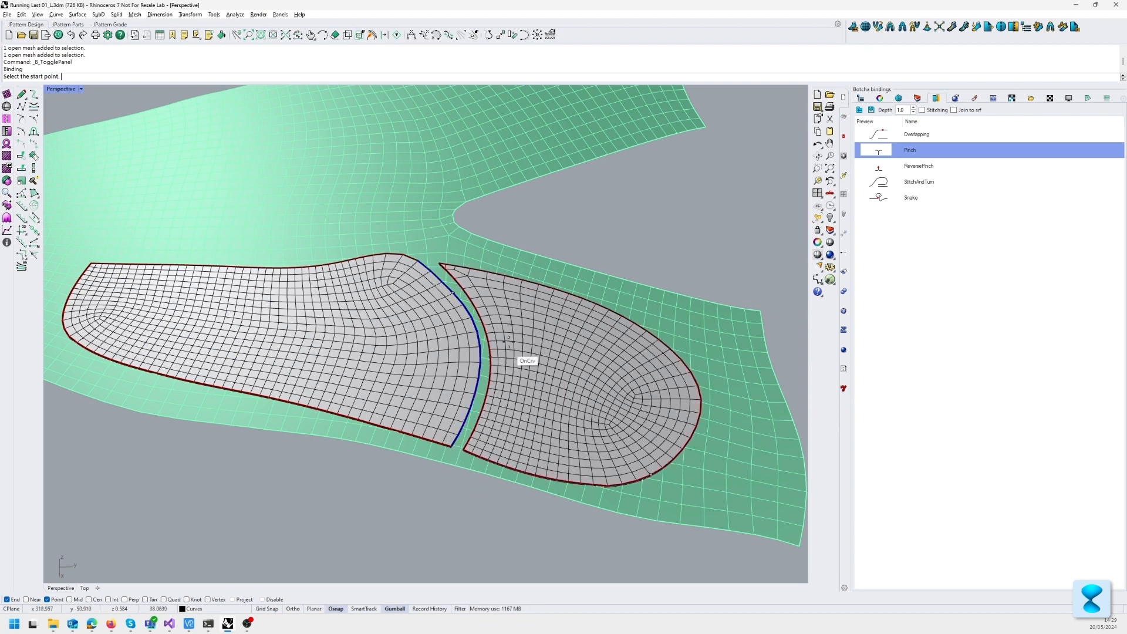
{"action": "left_click", "coordinate": [441, 266]}
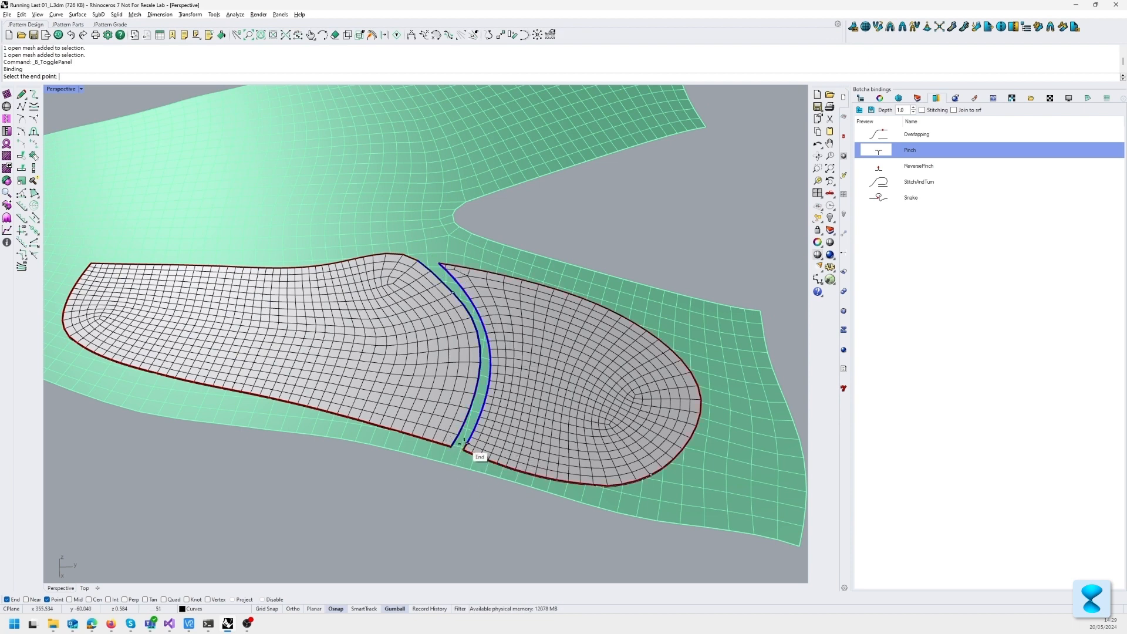
{"action": "left_click", "coordinate": [474, 449]}
Step: Examine the pinch seam's cross-section where it meets the lower edge of the pattern pieces
{"action": "scroll", "coordinate": [478, 407], "scroll_direction": "up", "scroll_amount": 8}
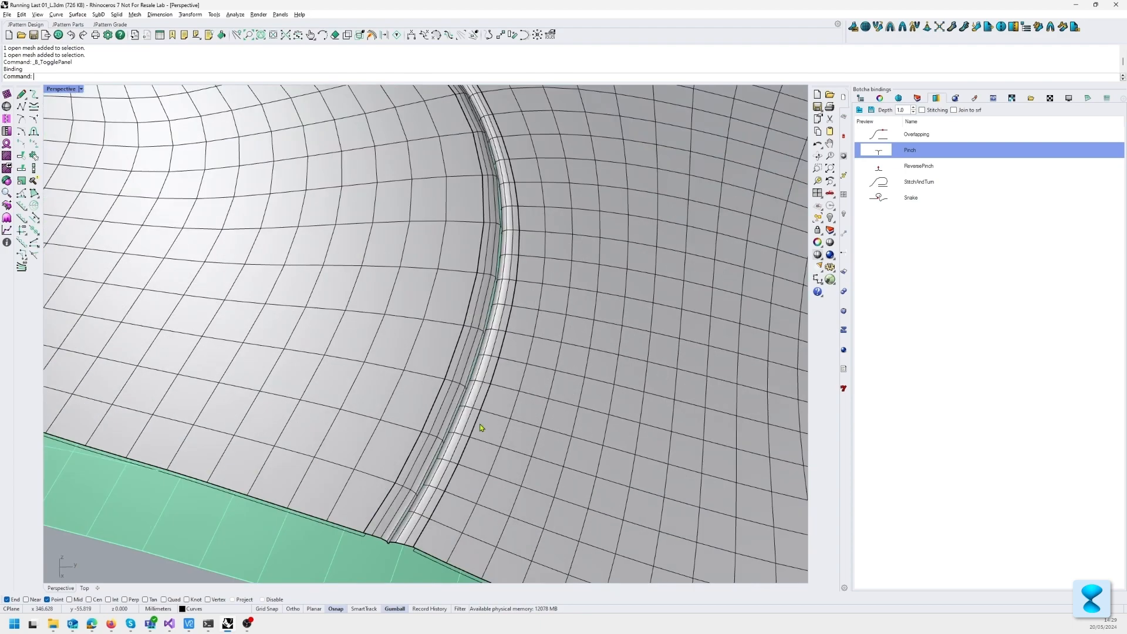
{"action": "scroll", "coordinate": [478, 441], "scroll_direction": "down", "scroll_amount": 5}
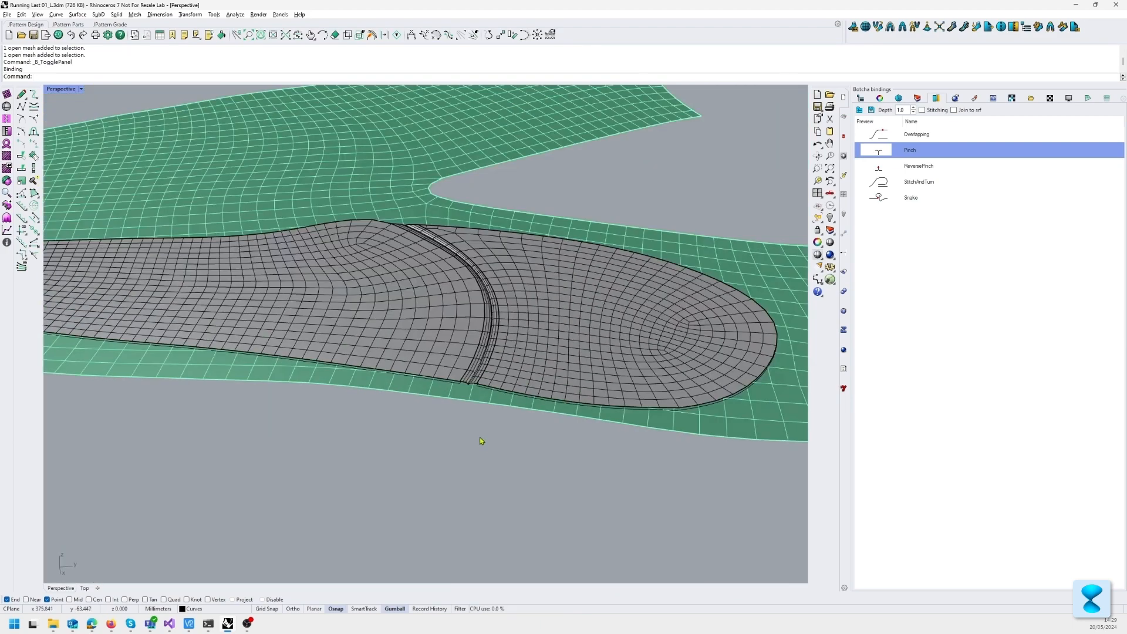
{"action": "scroll", "coordinate": [466, 404], "scroll_direction": "up", "scroll_amount": 10}
{"action": "scroll", "coordinate": [473, 401], "scroll_direction": "down", "scroll_amount": 12}
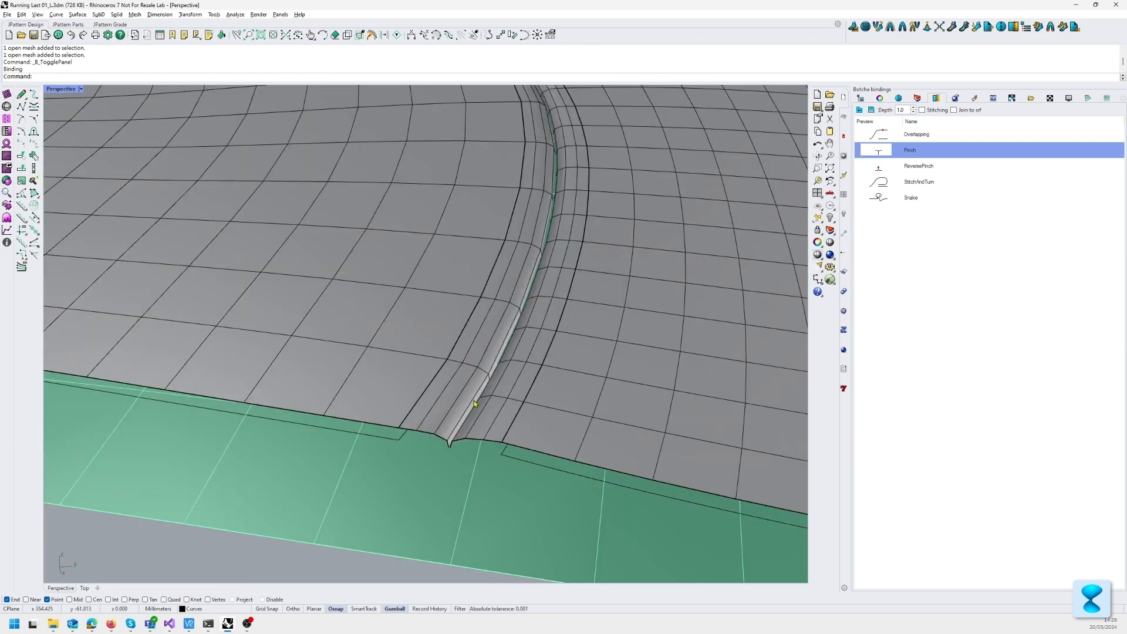
{"action": "right_click_drag", "start_coordinate": [476, 399], "coordinate": [494, 390]}
{"action": "scroll", "coordinate": [496, 388], "scroll_direction": "up", "scroll_amount": 4}
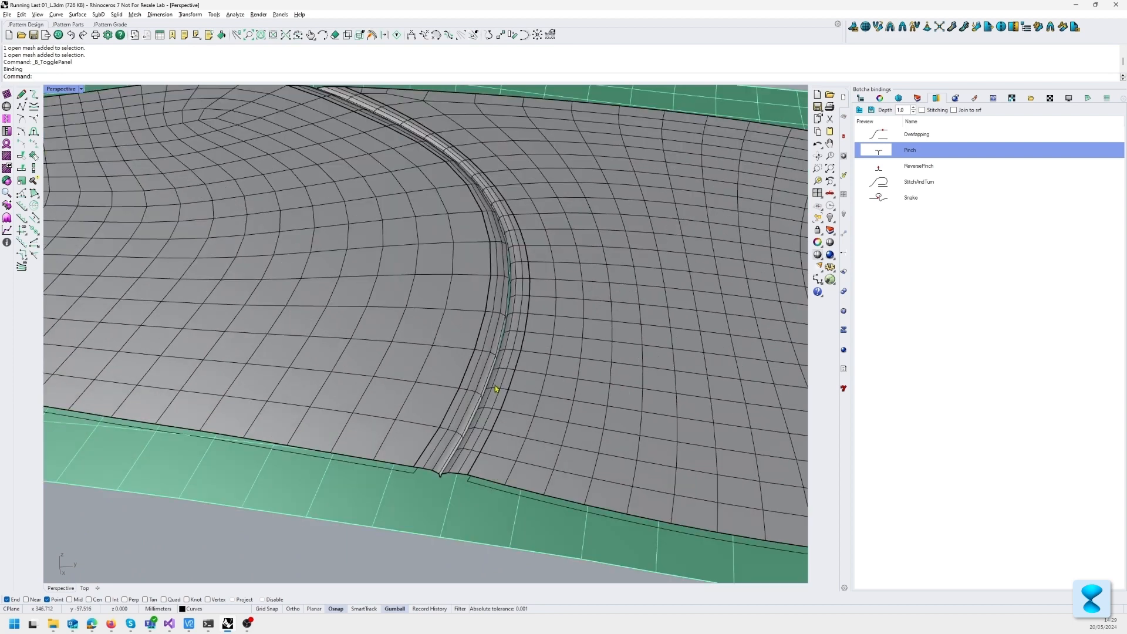
Step: Select the binding strip and the front pattern piece to check that they are separate meshes, and clear the selection
{"action": "left_click", "coordinate": [506, 338]}
{"action": "left_click", "coordinate": [482, 335]}
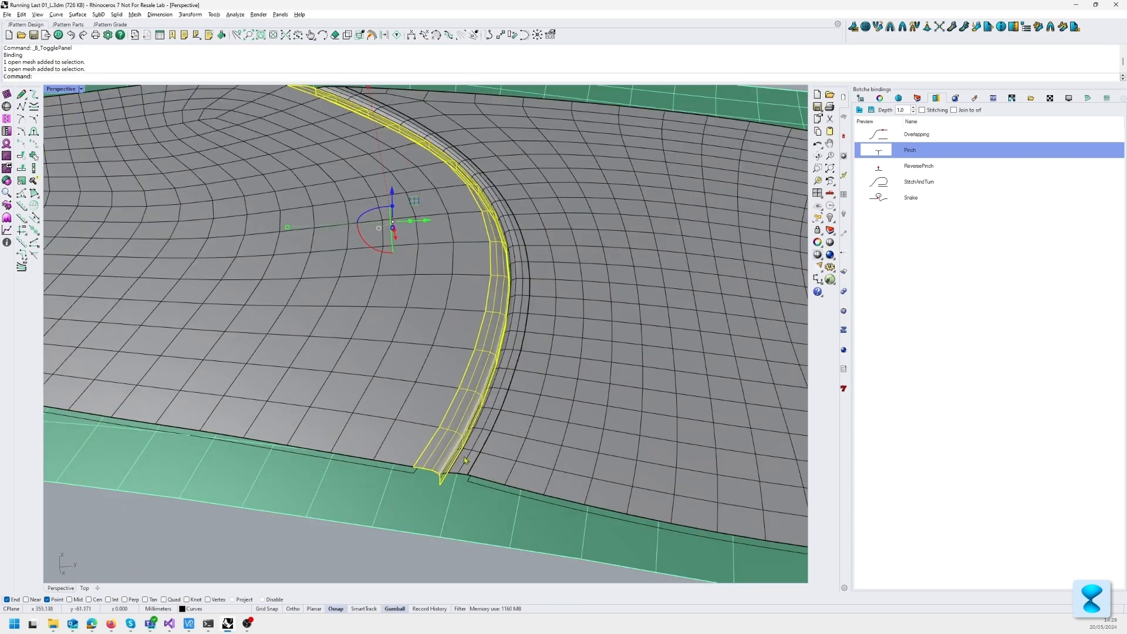
{"action": "left_click", "coordinate": [411, 560]}
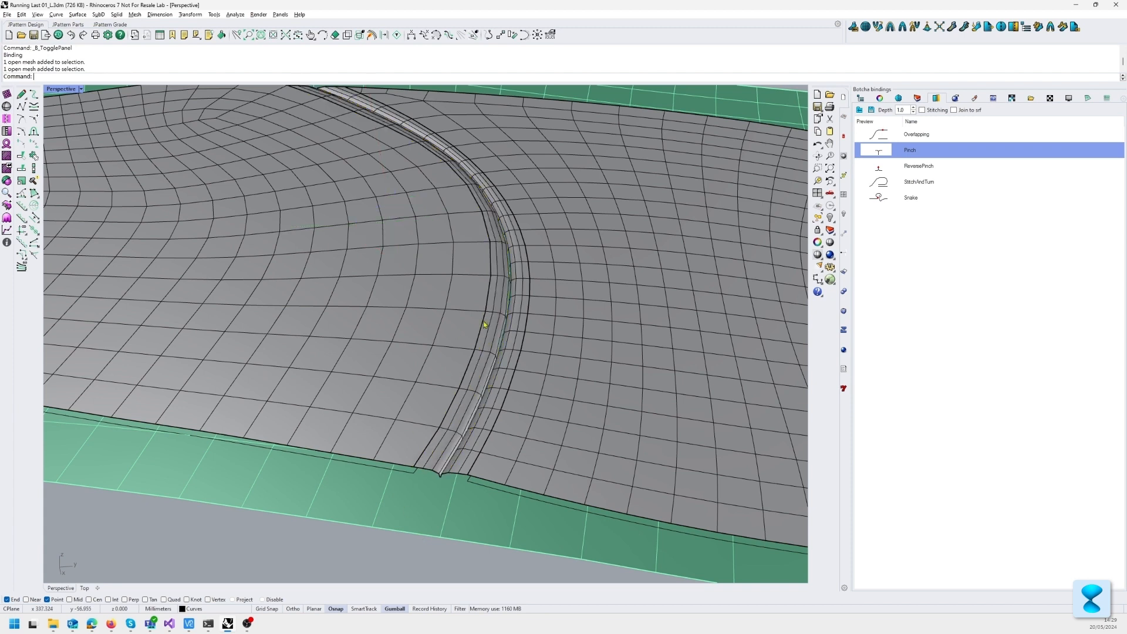
{"action": "left_click", "coordinate": [483, 351]}
{"action": "left_click", "coordinate": [429, 334], "text": "shift"}
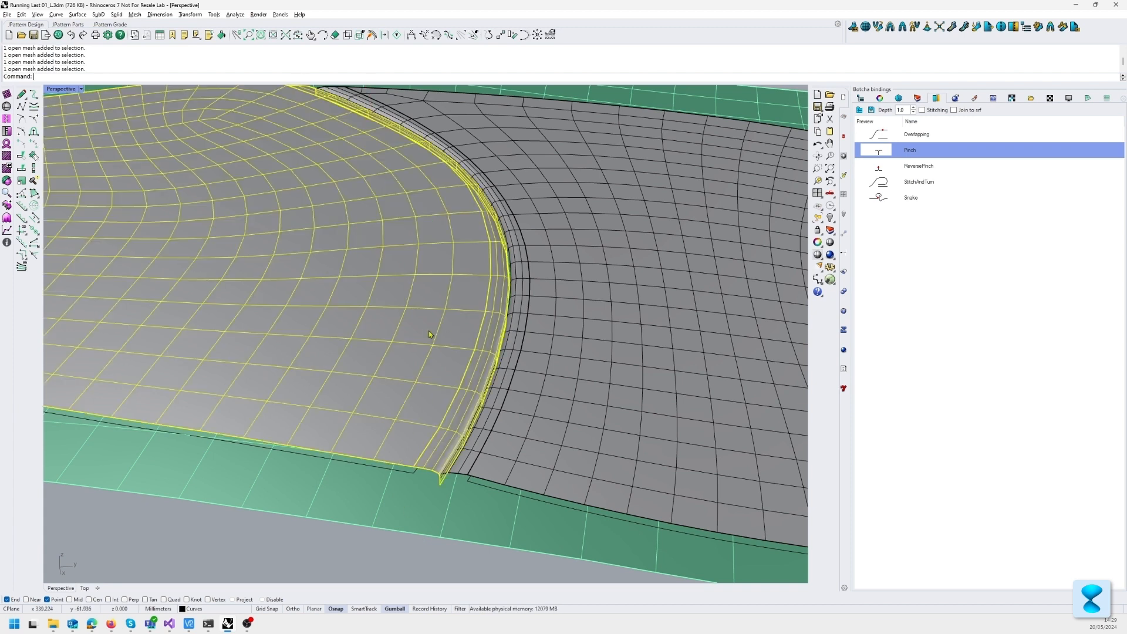
{"action": "key", "text": "Escape"}
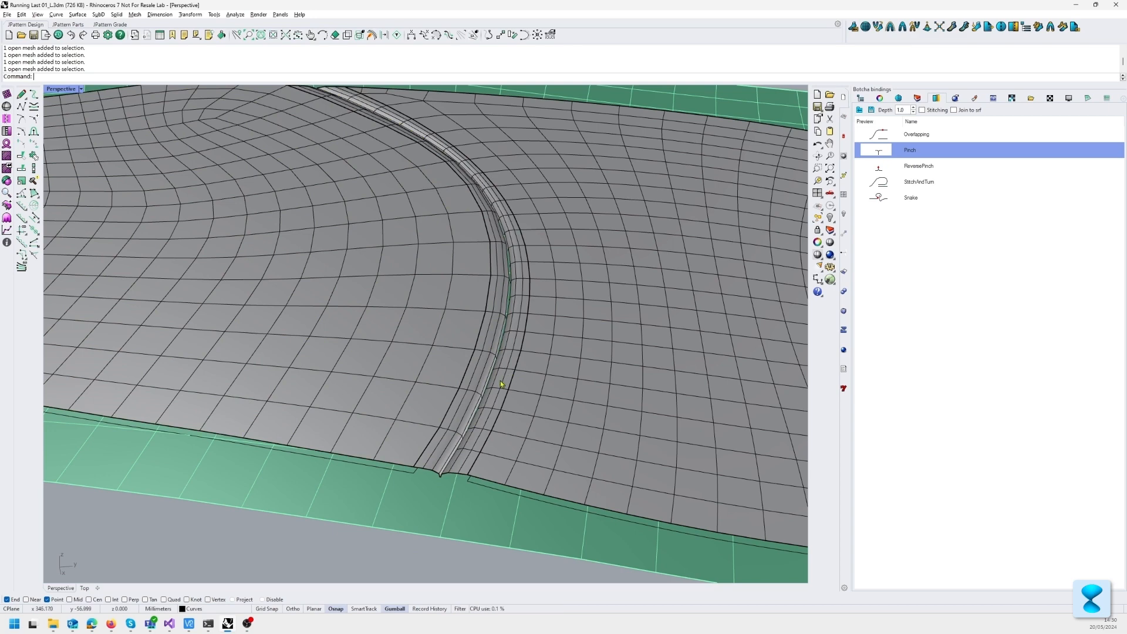
Step: Inspect the pinch binding along the whole curved seam and at its folded lower end
{"action": "right_click_drag", "start_coordinate": [519, 313], "coordinate": [487, 334]}
{"action": "scroll", "coordinate": [486, 337], "scroll_direction": "up", "scroll_amount": 3}
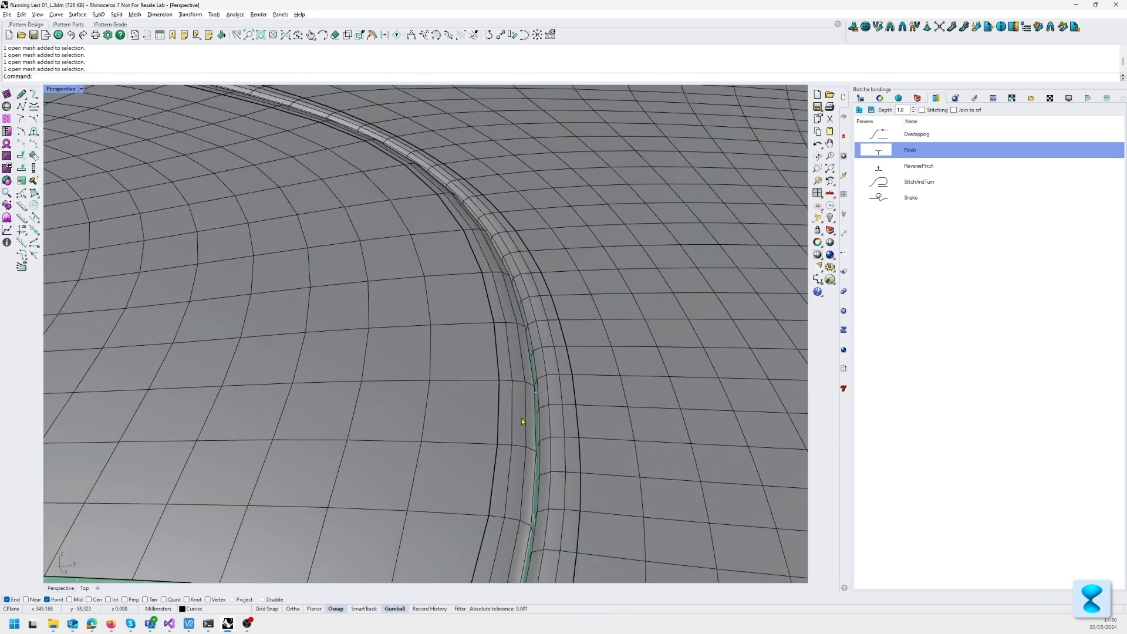
{"action": "scroll", "coordinate": [576, 411], "scroll_direction": "down", "scroll_amount": 6}
{"action": "right_click_drag", "start_coordinate": [567, 397], "coordinate": [568, 370]}
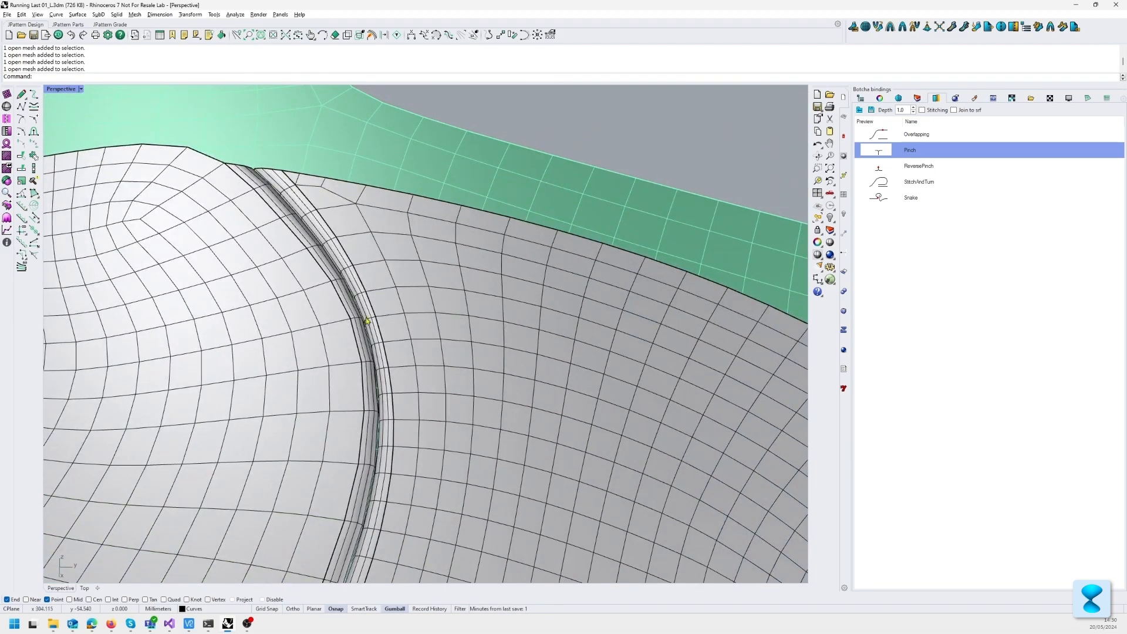
{"action": "scroll", "coordinate": [368, 321], "scroll_direction": "down", "scroll_amount": 3}
{"action": "right_click_drag", "start_coordinate": [389, 377], "coordinate": [412, 249]}
{"action": "scroll", "coordinate": [459, 306], "scroll_direction": "up", "scroll_amount": 3}
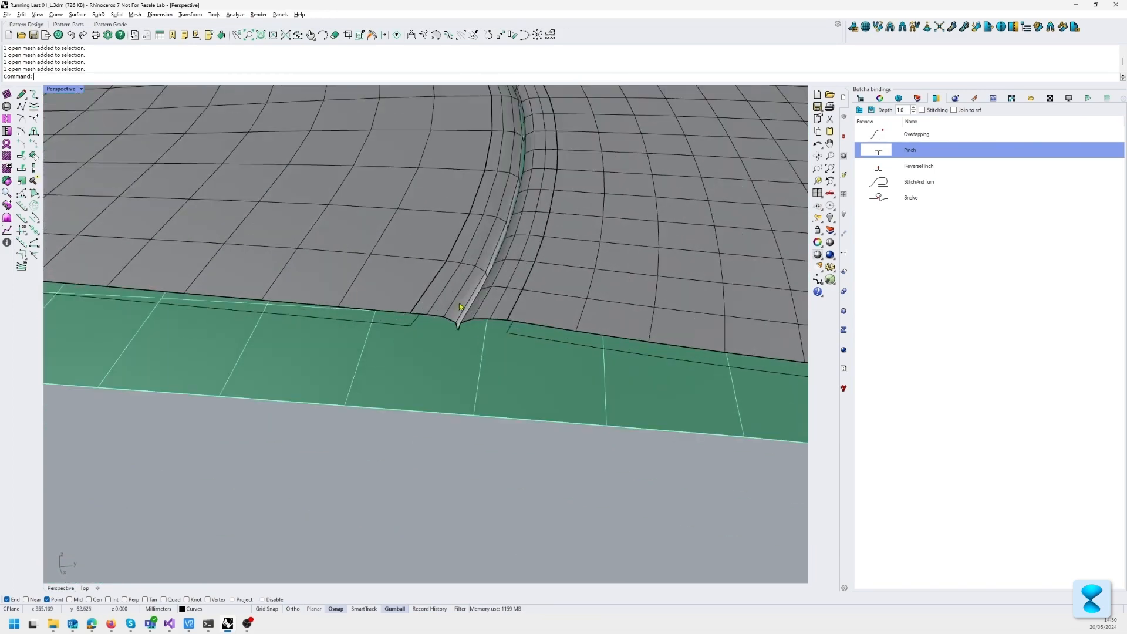
{"action": "scroll", "coordinate": [461, 329], "scroll_direction": "up", "scroll_amount": 3}
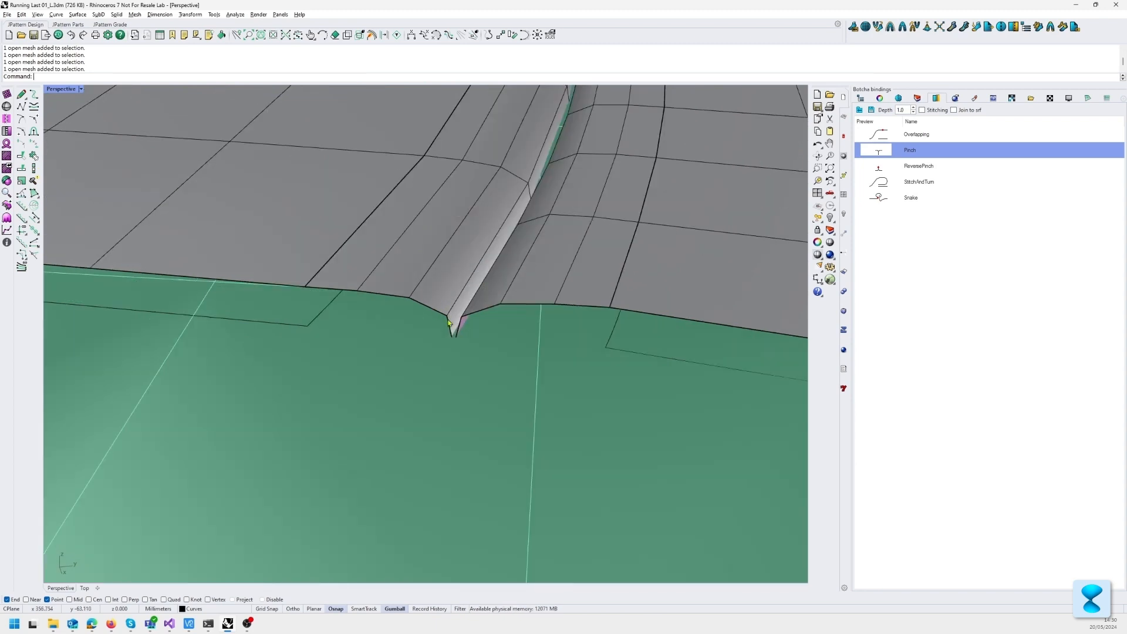
{"action": "scroll", "coordinate": [459, 296], "scroll_direction": "down", "scroll_amount": 3}
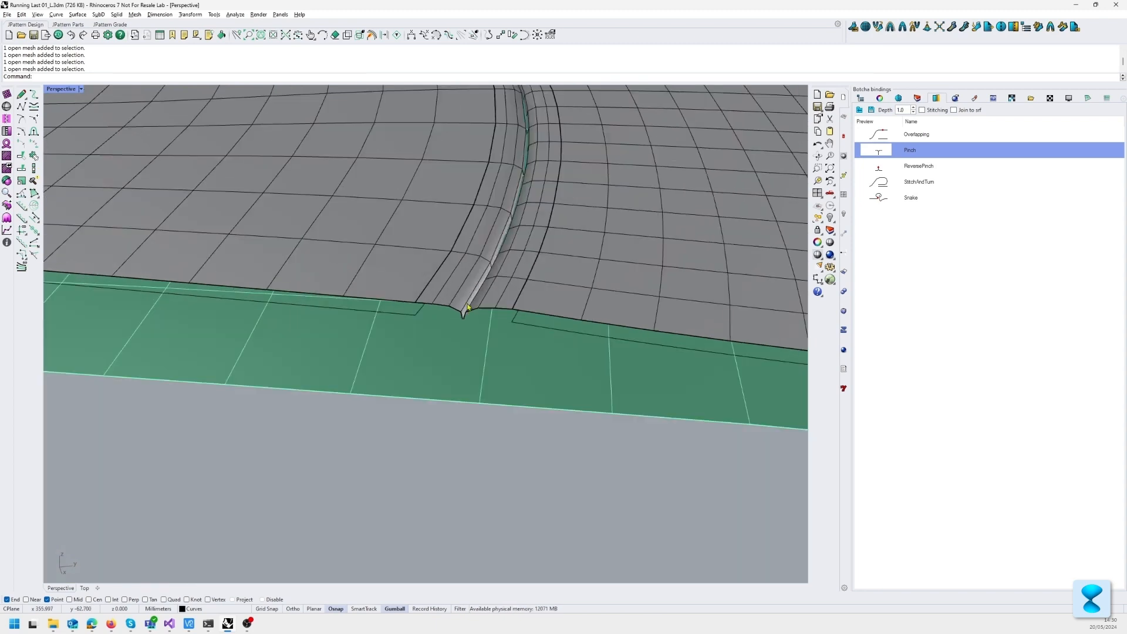
Step: Examine the fold of the separate pinch binding close up, from the middle of the seam to the lower edge
{"action": "right_click_drag", "start_coordinate": [464, 296], "coordinate": [476, 369]}
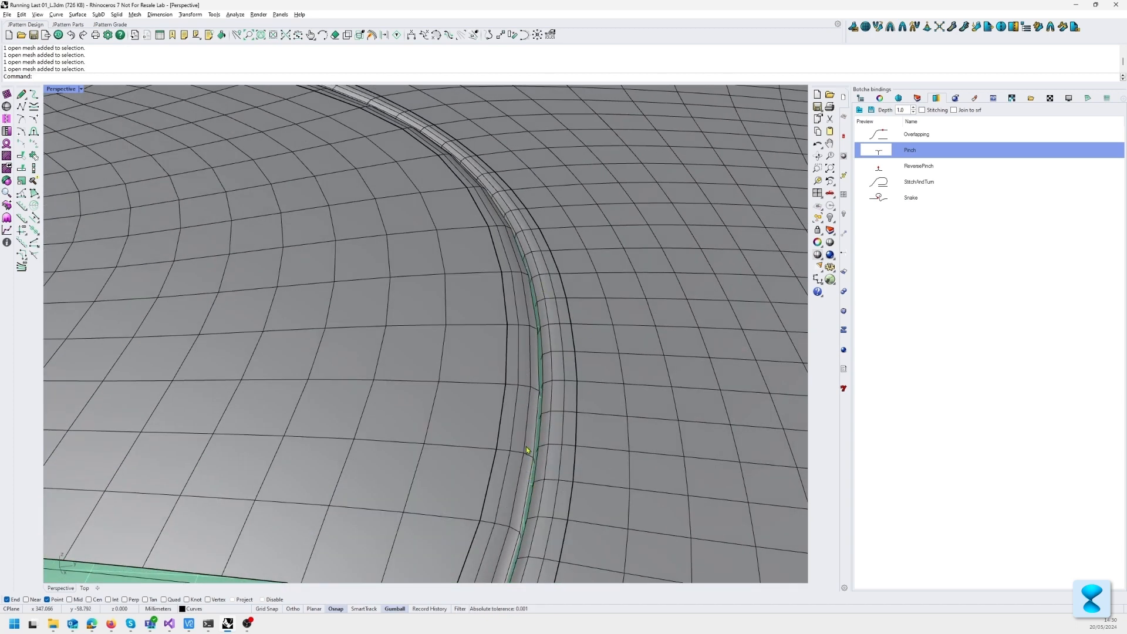
{"action": "scroll", "coordinate": [491, 378], "scroll_direction": "down", "scroll_amount": 3}
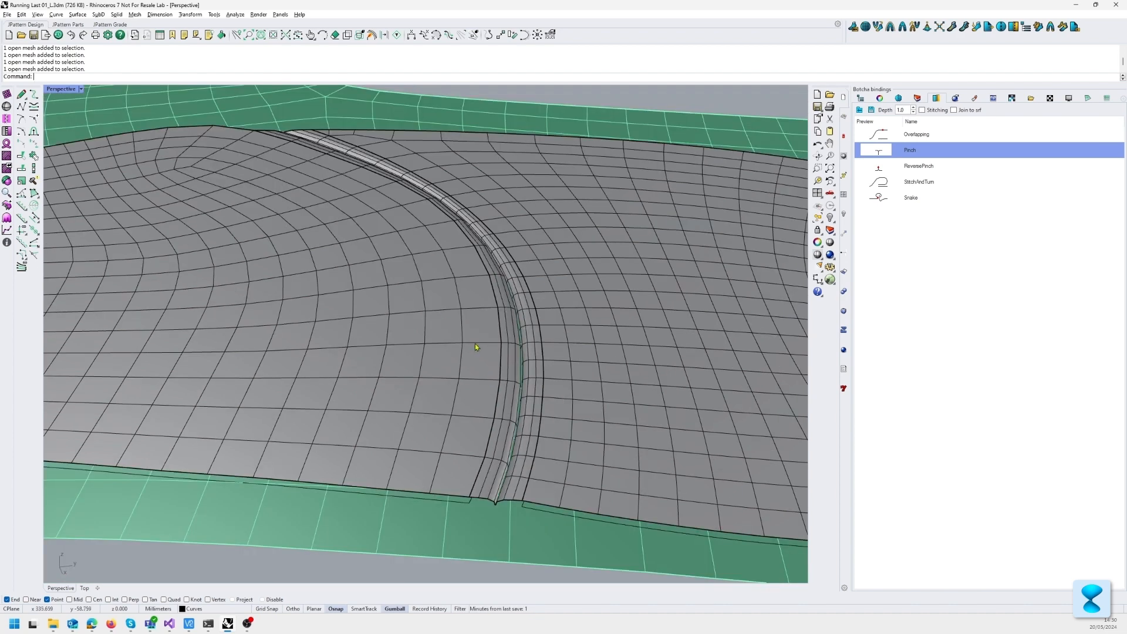
{"action": "scroll", "coordinate": [476, 368], "scroll_direction": "up", "scroll_amount": 1}
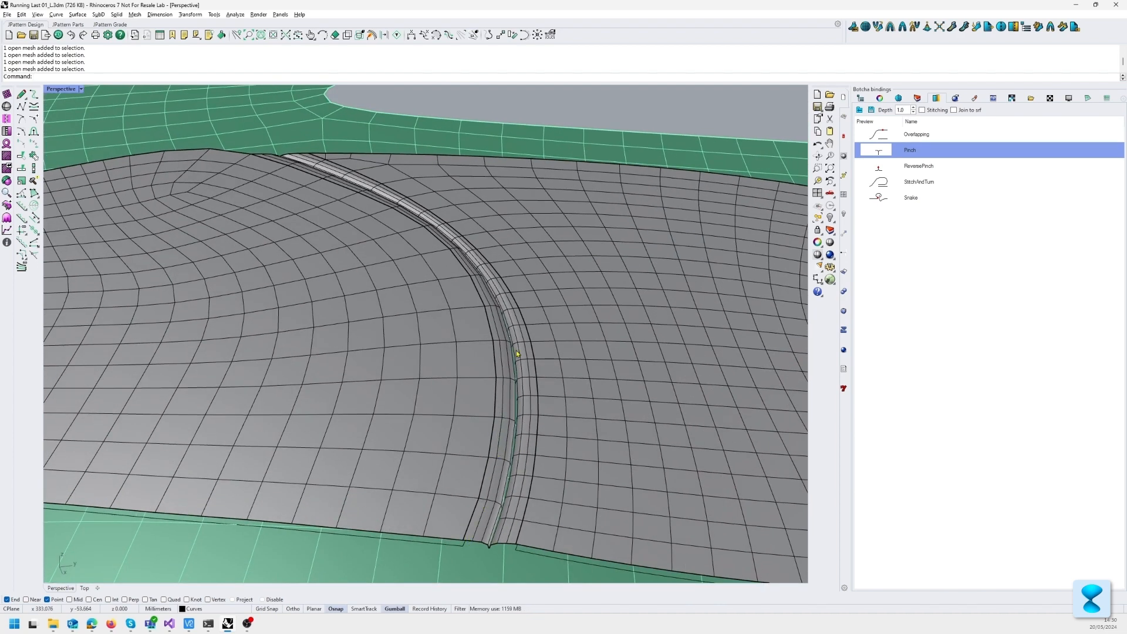
{"action": "scroll", "coordinate": [515, 443], "scroll_direction": "up", "scroll_amount": 3}
{"action": "scroll", "coordinate": [495, 428], "scroll_direction": "down", "scroll_amount": 2}
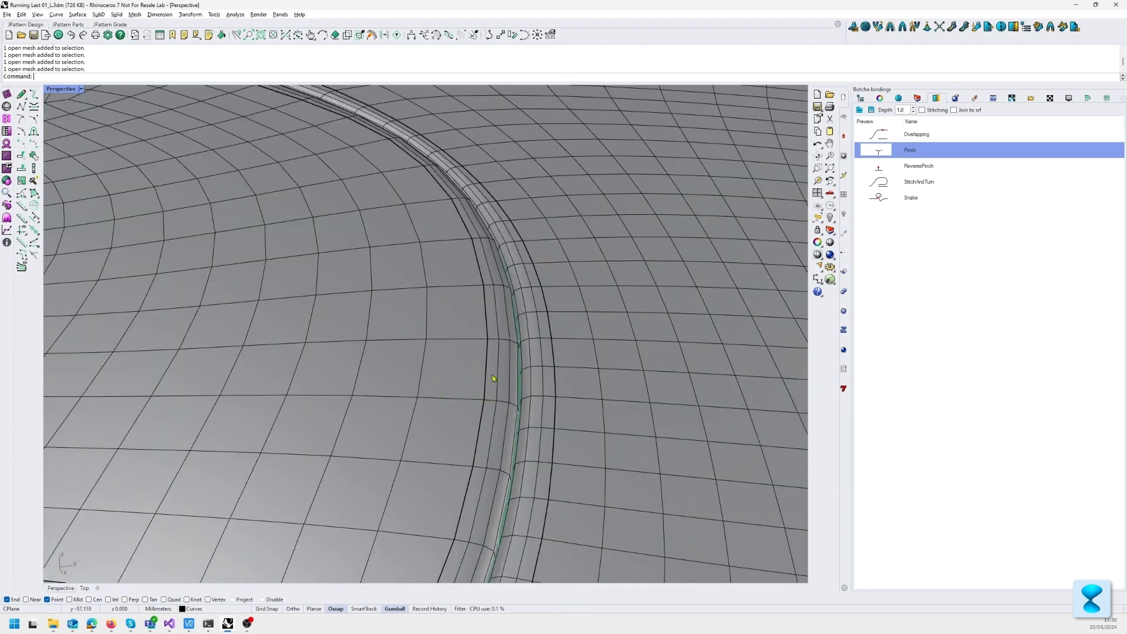
{"action": "scroll", "coordinate": [516, 390], "scroll_direction": "down", "scroll_amount": 2}
{"action": "scroll", "coordinate": [494, 508], "scroll_direction": "up", "scroll_amount": 2}
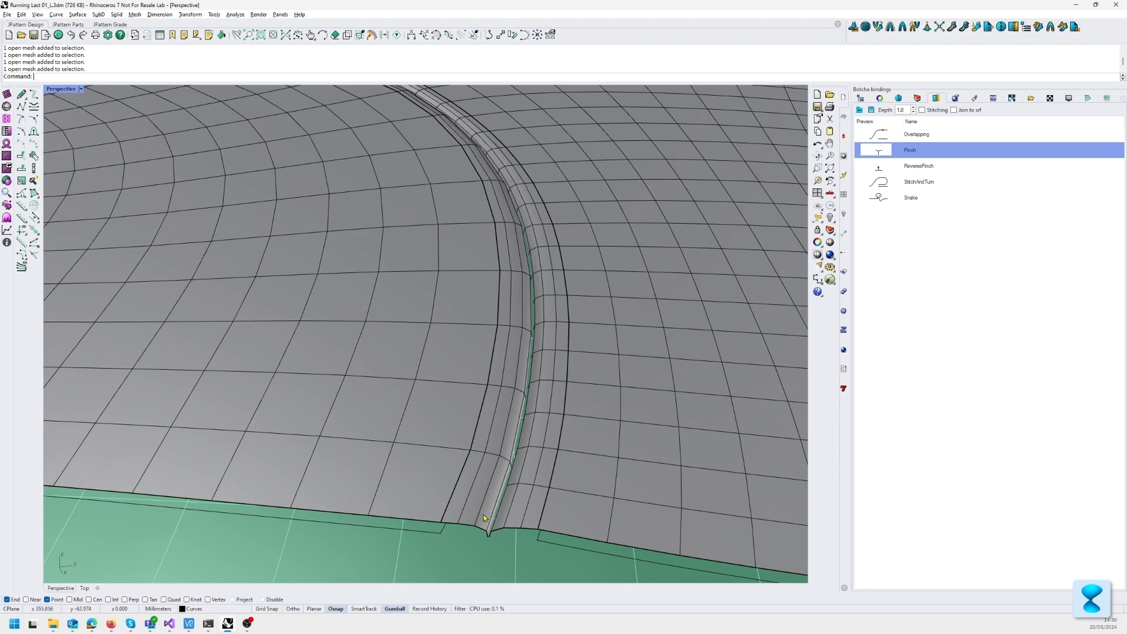
{"action": "right_click_drag", "start_coordinate": [518, 516], "coordinate": [510, 502]}
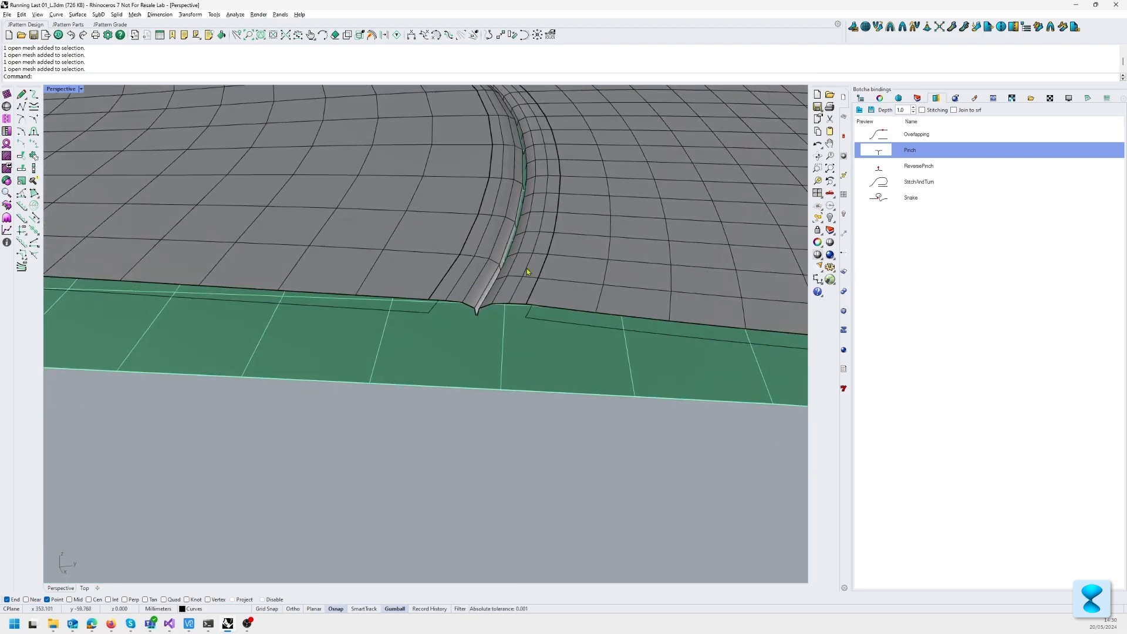
{"action": "right_click_drag", "start_coordinate": [498, 260], "coordinate": [393, 261]}
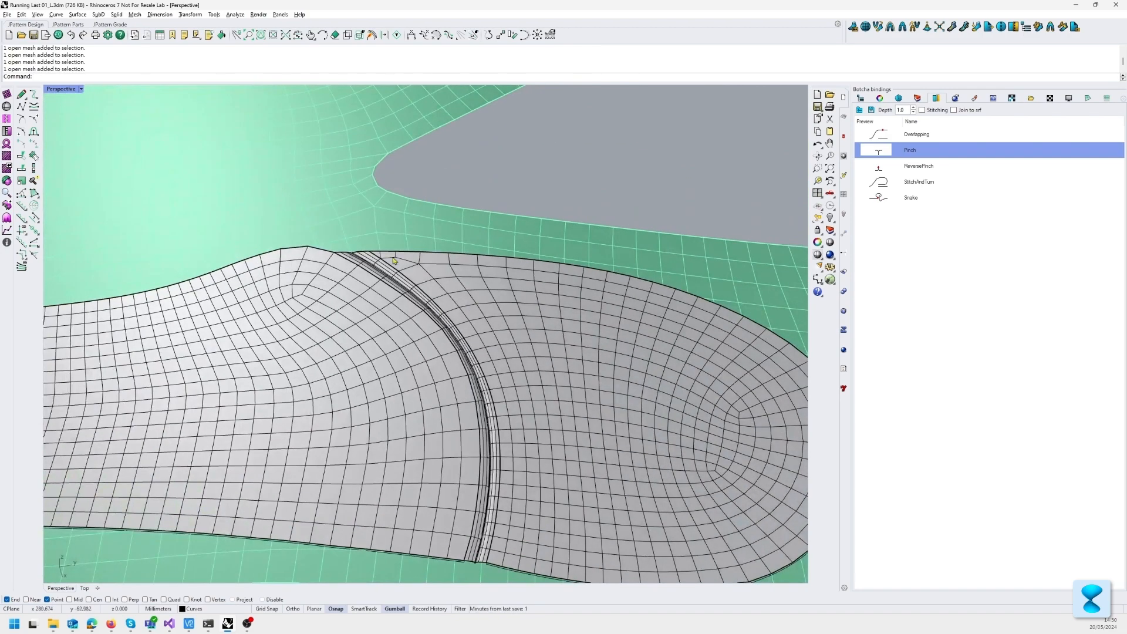
Step: Undo the separate pinch binding and recreate it between the same facing edges with Join to srf enabled
{"action": "key", "text": "ctrl+z"}
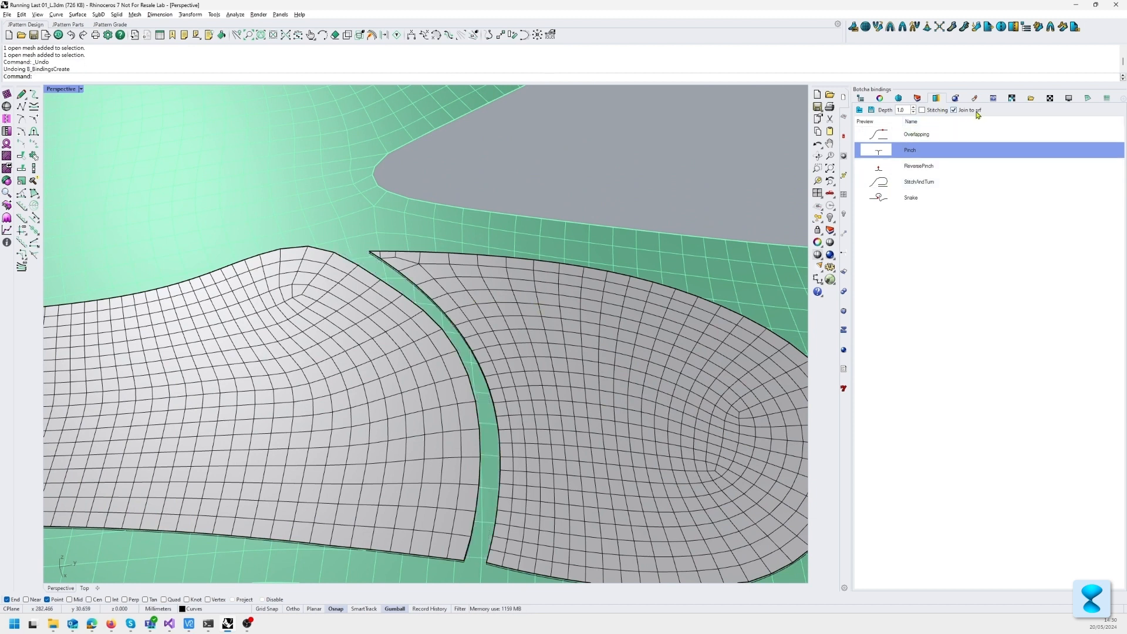
{"action": "left_click", "coordinate": [844, 117]}
{"action": "left_click", "coordinate": [343, 388]}
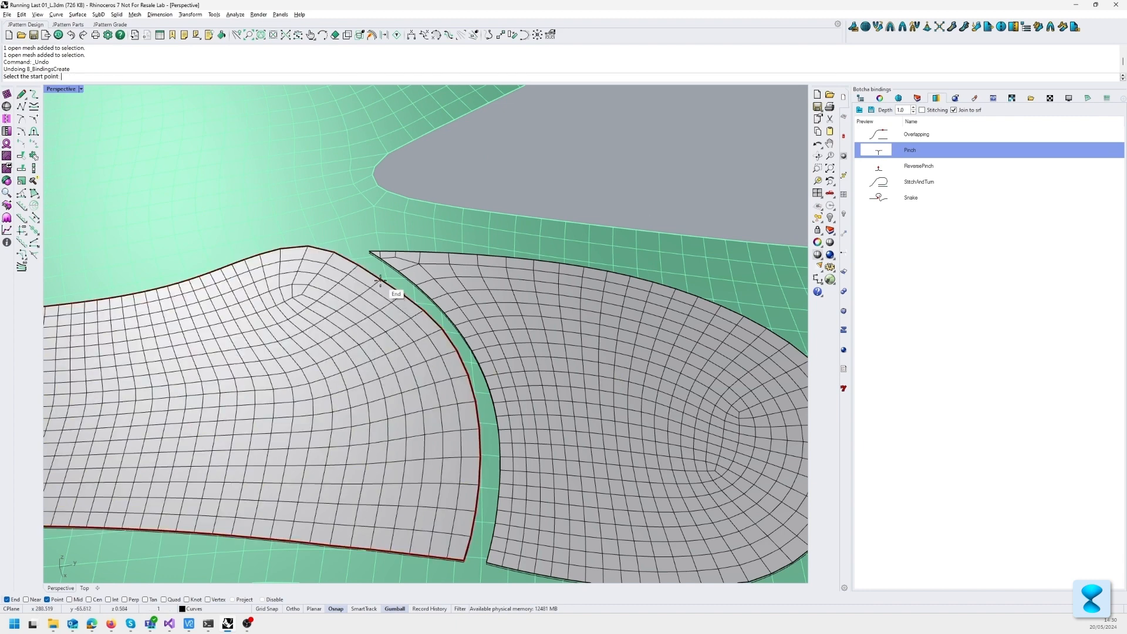
{"action": "left_click", "coordinate": [335, 253]}
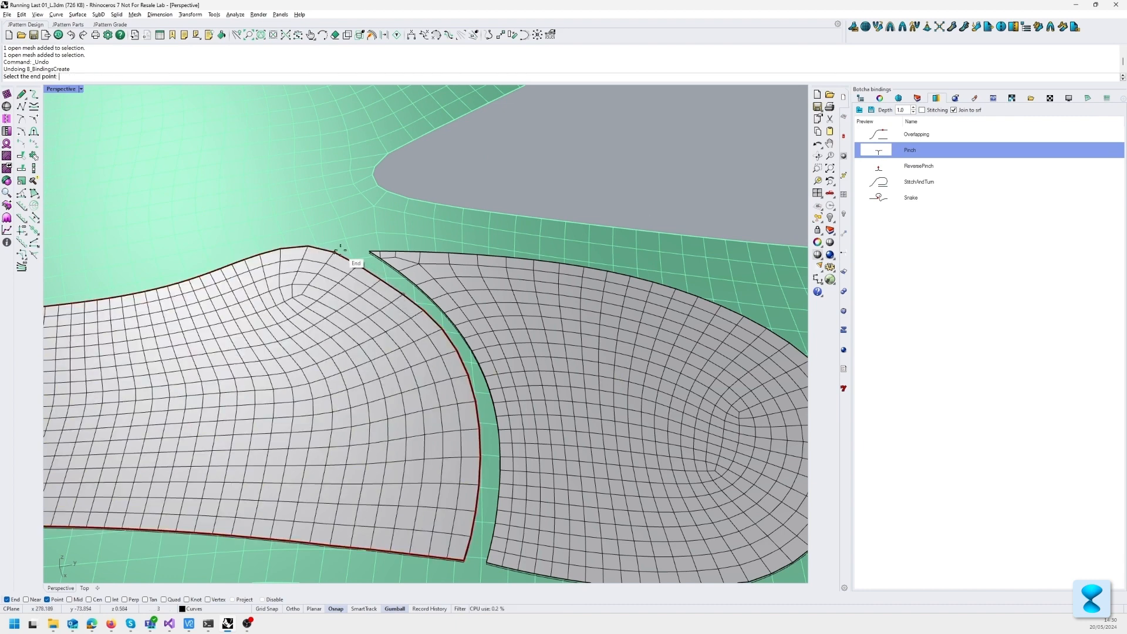
{"action": "left_click", "coordinate": [463, 558]}
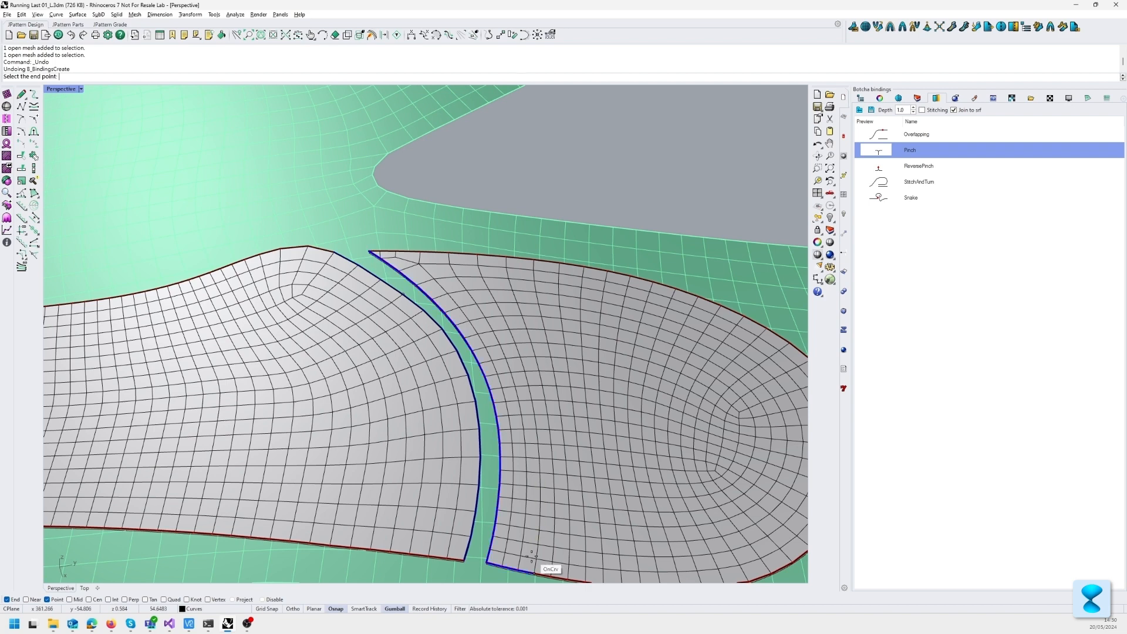
{"action": "left_click", "coordinate": [488, 563]}
Step: Examine the joined pinch seam and select the rear pattern piece to check that its half of the binding belongs to it
{"action": "scroll", "coordinate": [503, 460], "scroll_direction": "up", "scroll_amount": 5}
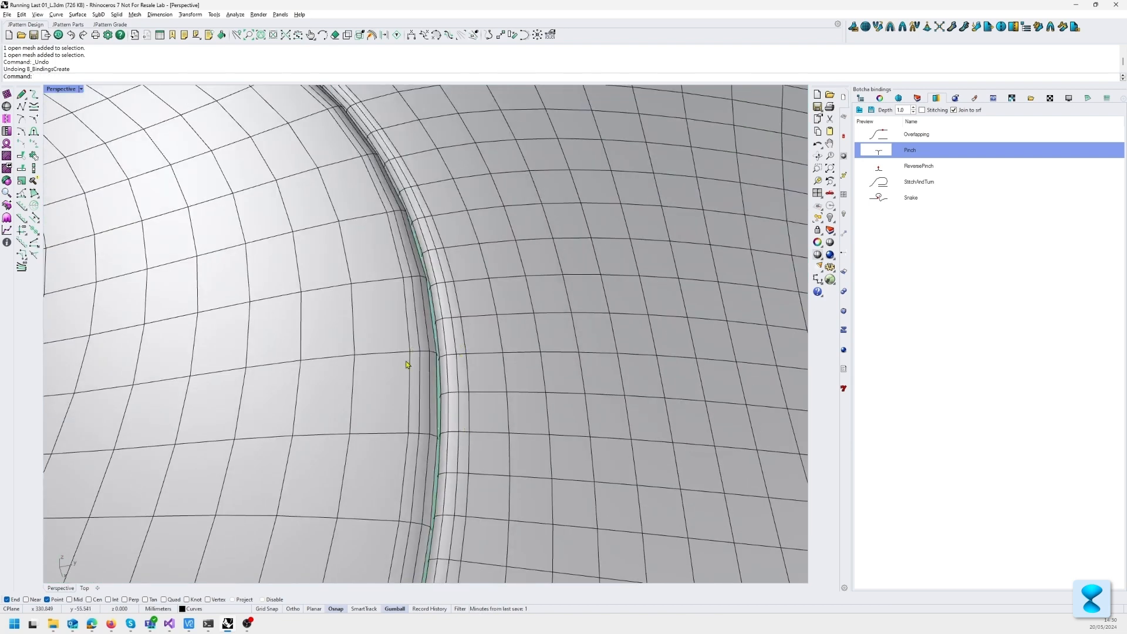
{"action": "scroll", "coordinate": [406, 364], "scroll_direction": "down", "scroll_amount": 4}
{"action": "left_click", "coordinate": [425, 373]}
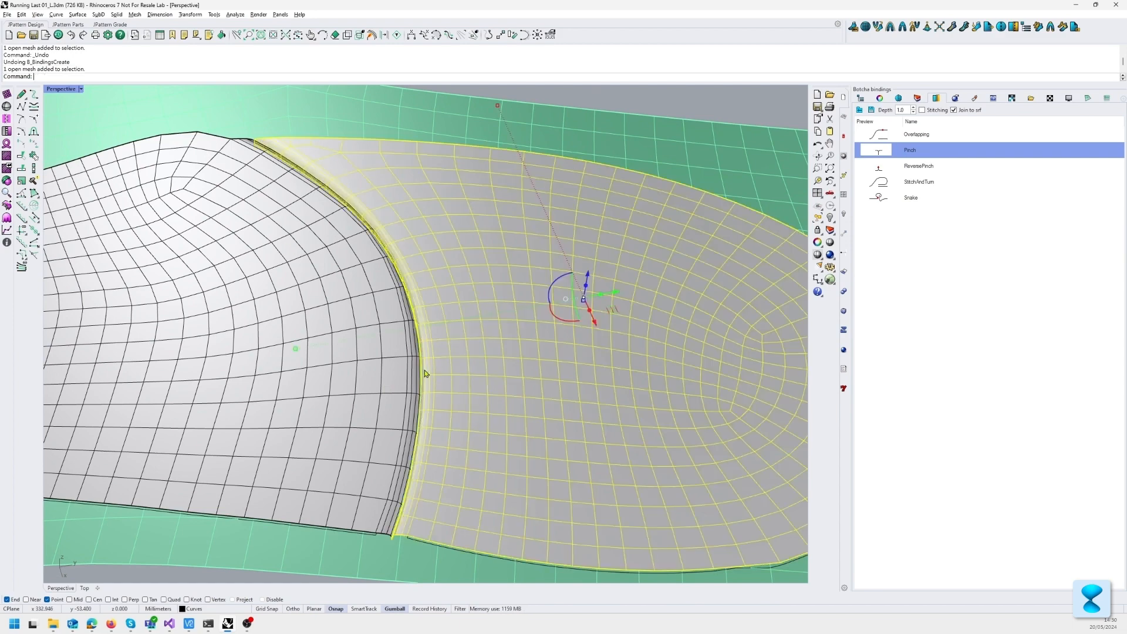
{"action": "key", "text": "Escape"}
{"action": "scroll", "coordinate": [424, 334], "scroll_direction": "up", "scroll_amount": 6}
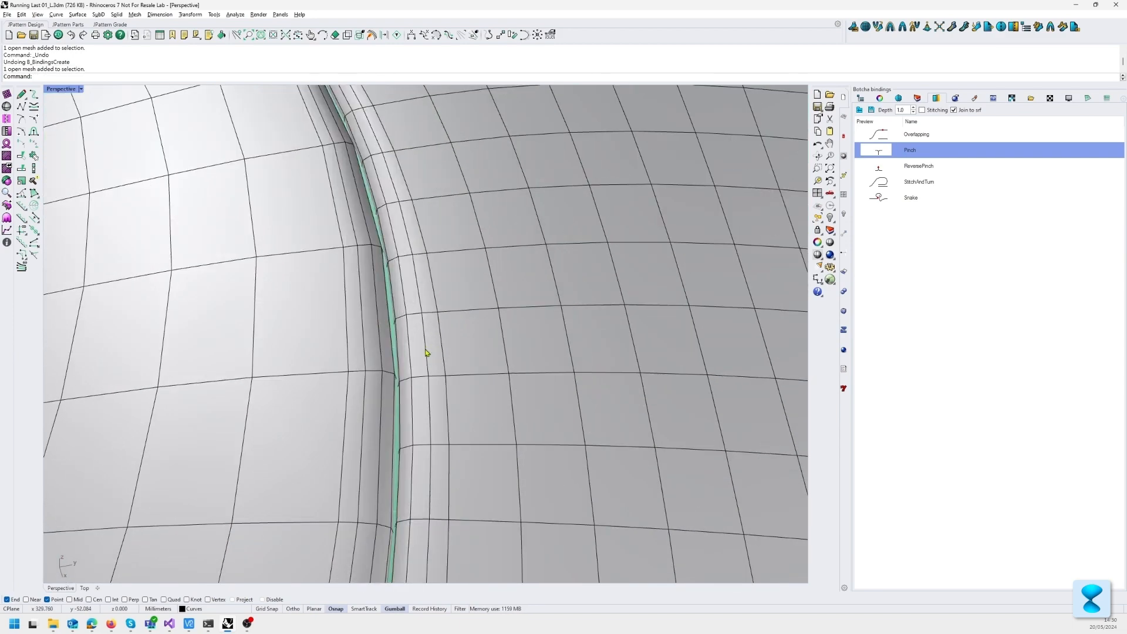
{"action": "scroll", "coordinate": [426, 352], "scroll_direction": "down", "scroll_amount": 7}
{"action": "right_click_drag", "start_coordinate": [455, 309], "coordinate": [478, 340]}
{"action": "scroll", "coordinate": [458, 354], "scroll_direction": "up", "scroll_amount": 7}
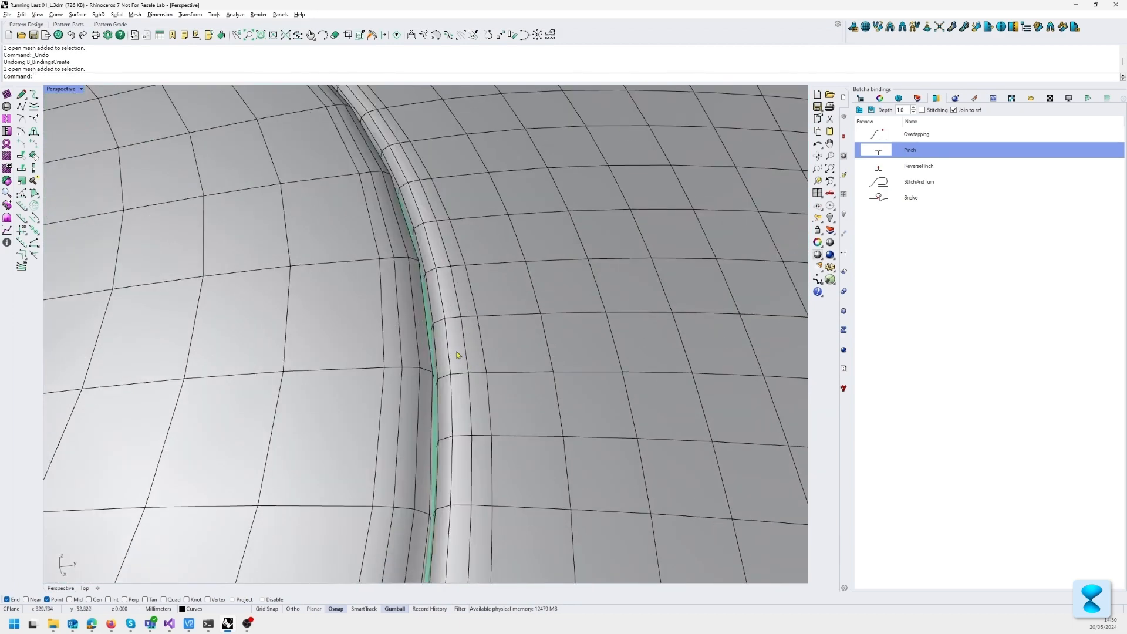
{"action": "scroll", "coordinate": [458, 355], "scroll_direction": "up", "scroll_amount": 3}
{"action": "scroll", "coordinate": [430, 363], "scroll_direction": "down", "scroll_amount": 12}
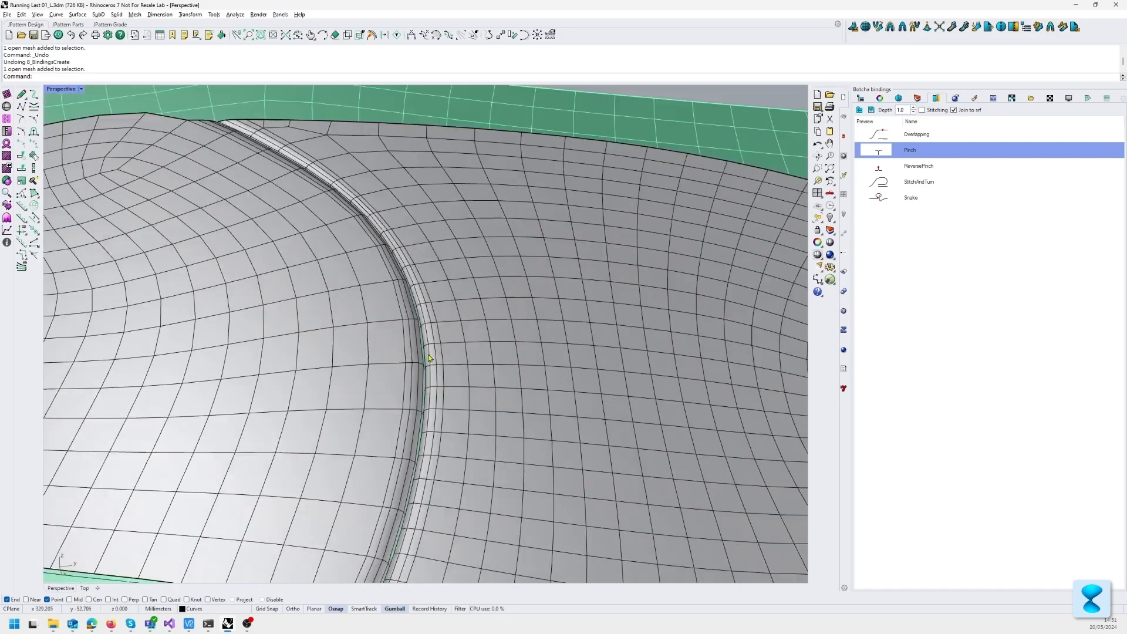
{"action": "mouse_move", "coordinate": [430, 364]}
{"action": "right_mouse_down"}
{"action": "mouse_move", "coordinate": [432, 393]}
{"action": "mouse_move", "coordinate": [435, 352]}
{"action": "right_mouse_up"}
{"action": "scroll", "coordinate": [443, 285], "scroll_direction": "up", "scroll_amount": 3}
{"action": "scroll", "coordinate": [443, 284], "scroll_direction": "up", "scroll_amount": 5}
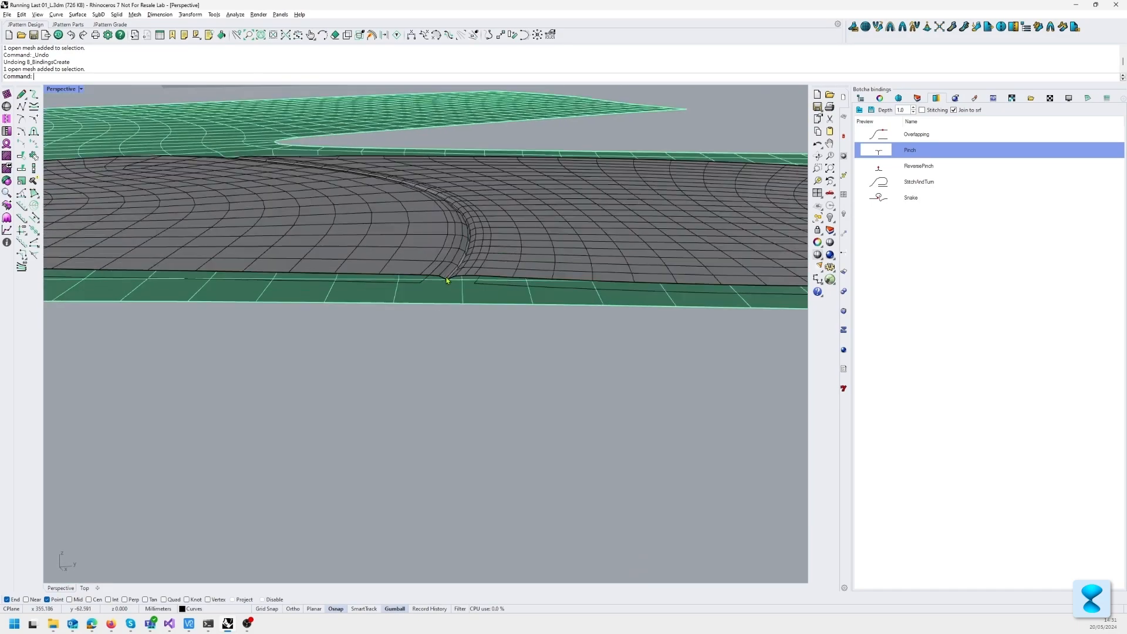
Step: Select both pinch-bound pattern pieces and remap them from the flattened pattern onto the 3D last
{"action": "right_click_drag", "start_coordinate": [443, 284], "coordinate": [458, 314]}
{"action": "left_click", "coordinate": [474, 333]}
{"action": "left_click", "coordinate": [408, 354], "text": "shift"}
{"action": "scroll", "coordinate": [387, 351], "scroll_direction": "down", "scroll_amount": 7}
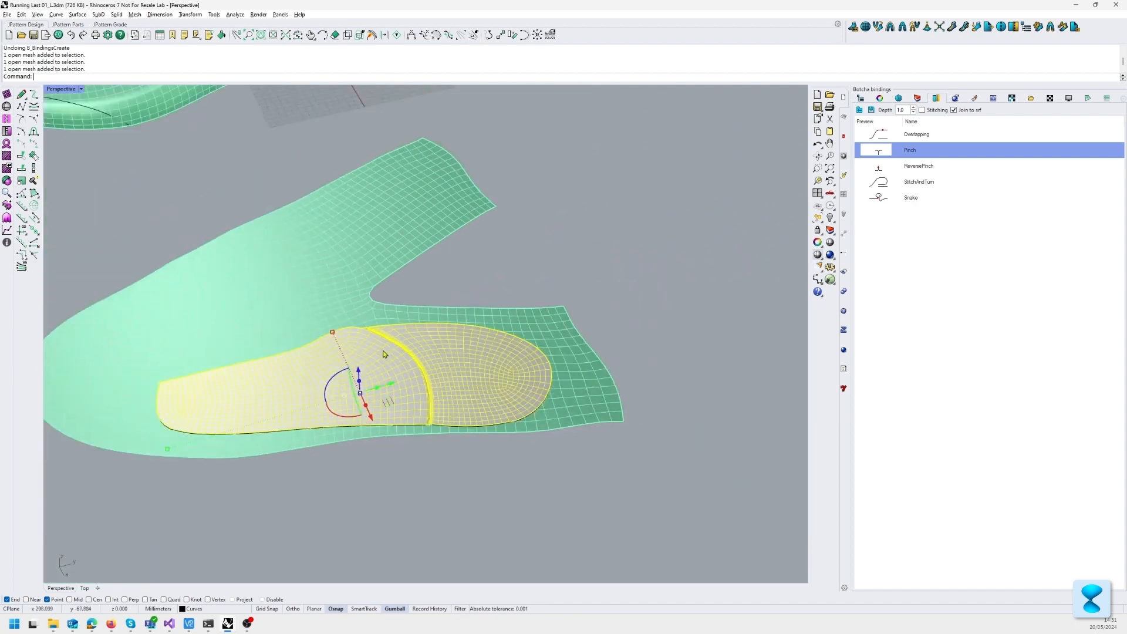
{"action": "right_click_drag", "start_coordinate": [383, 352], "coordinate": [486, 451]}
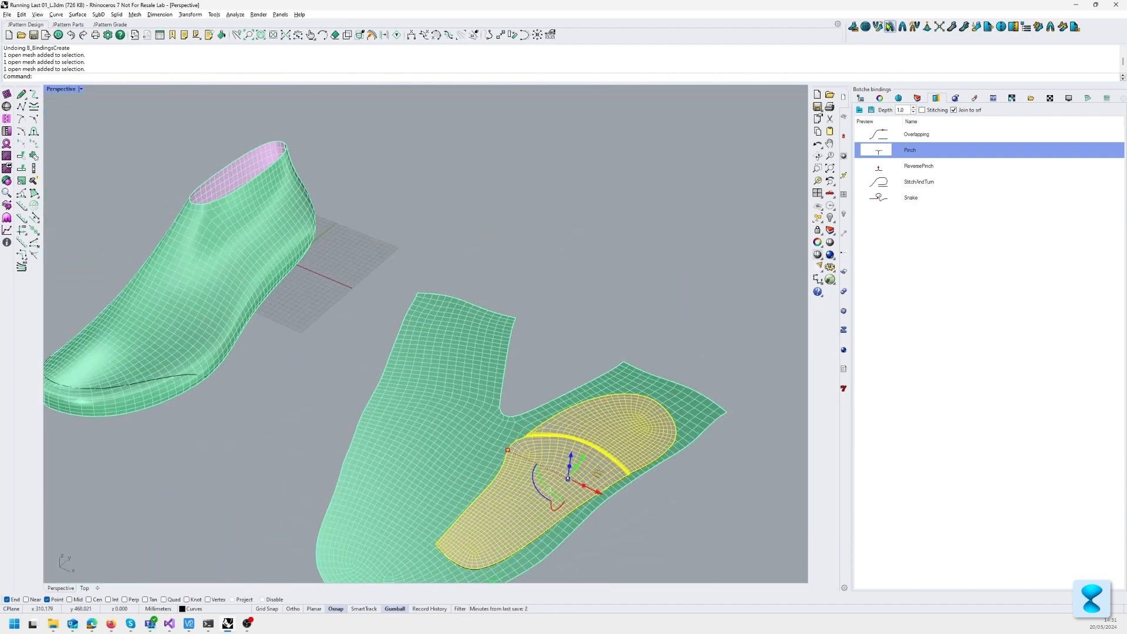
{"action": "left_click", "coordinate": [889, 27]}
{"action": "left_click", "coordinate": [248, 269]}
Step: Inspect the remapped pinch seam on the last, selecting the rear and front pieces to check their joined binding, and clear the selection
{"action": "right_click_drag", "start_coordinate": [332, 315], "coordinate": [443, 398], "text": "shift"}
{"action": "scroll", "coordinate": [513, 377], "scroll_direction": "up", "scroll_amount": 9}
{"action": "scroll", "coordinate": [468, 378], "scroll_direction": "up", "scroll_amount": 3}
{"action": "scroll", "coordinate": [294, 405], "scroll_direction": "up", "scroll_amount": 4}
{"action": "right_click_drag", "start_coordinate": [547, 365], "coordinate": [499, 366], "text": "shift"}
{"action": "left_click", "coordinate": [500, 366]}
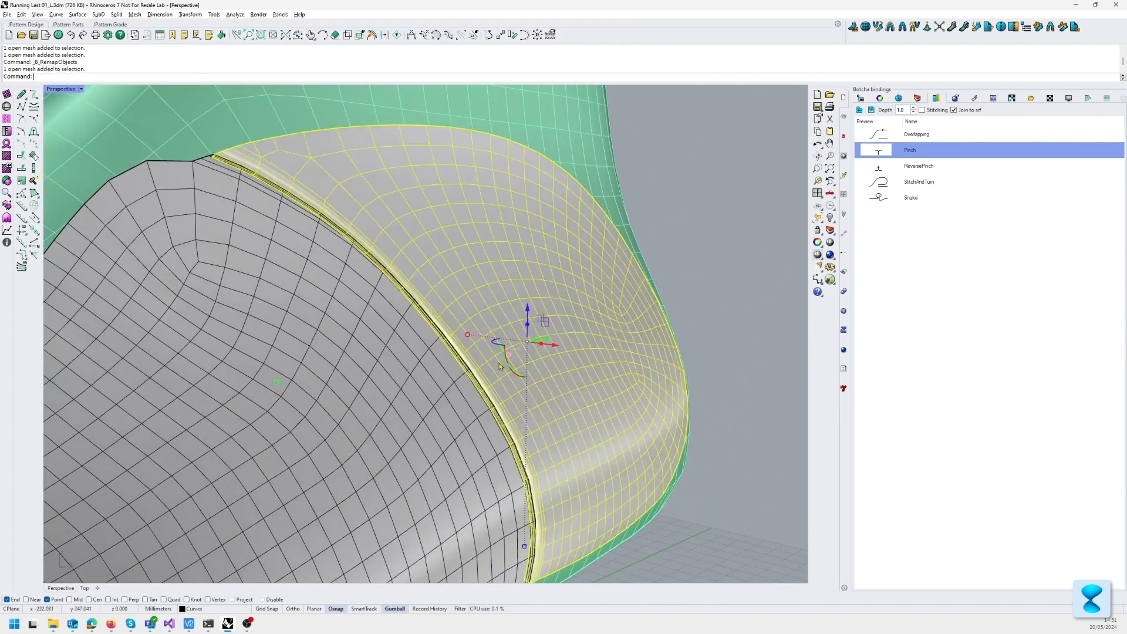
{"action": "left_click", "coordinate": [412, 374]}
{"action": "left_click", "coordinate": [505, 302], "text": "shift"}
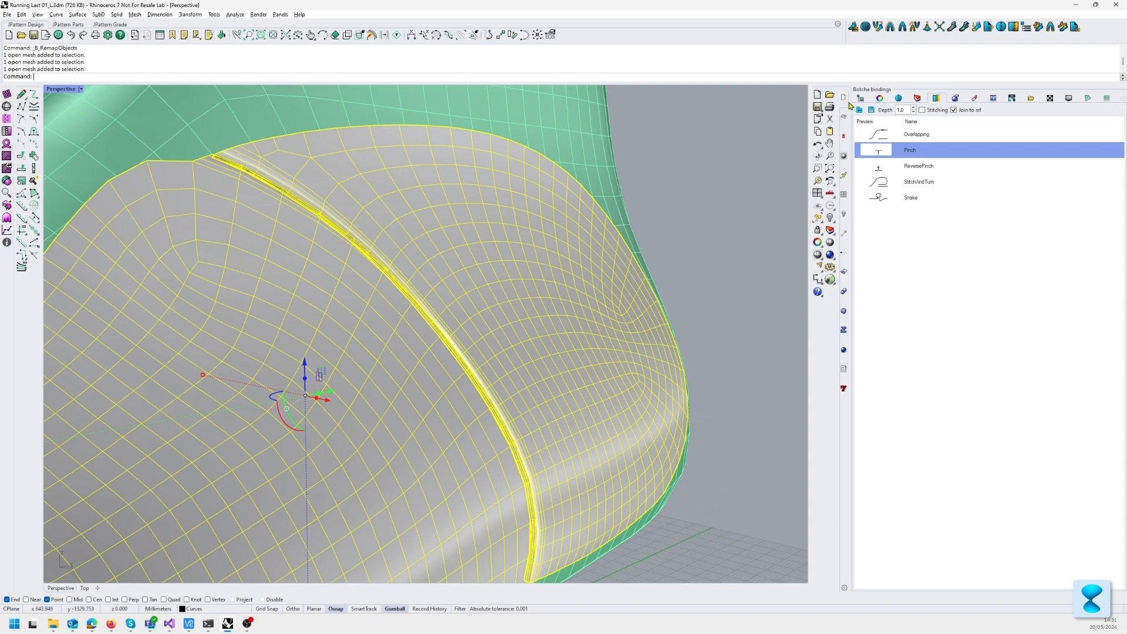
{"action": "key", "text": "Escape"}
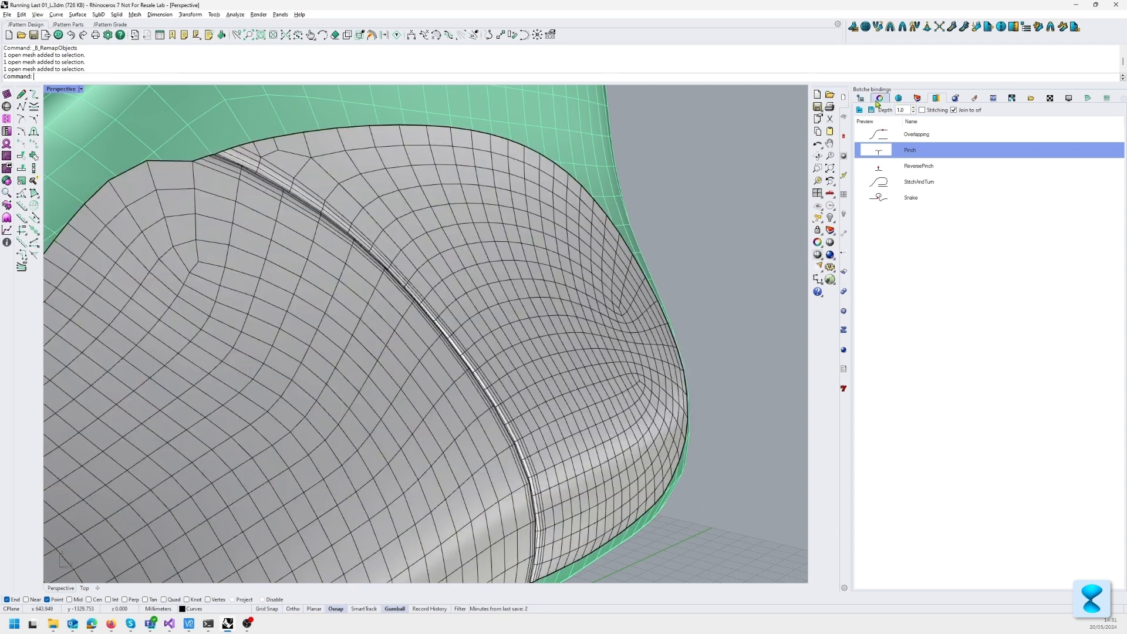
Step: Add a Subdivision surface modifier to the rear pattern piece and to the front pattern piece on the last
{"action": "left_click", "coordinate": [878, 99]}
{"action": "left_click", "coordinate": [614, 258]}
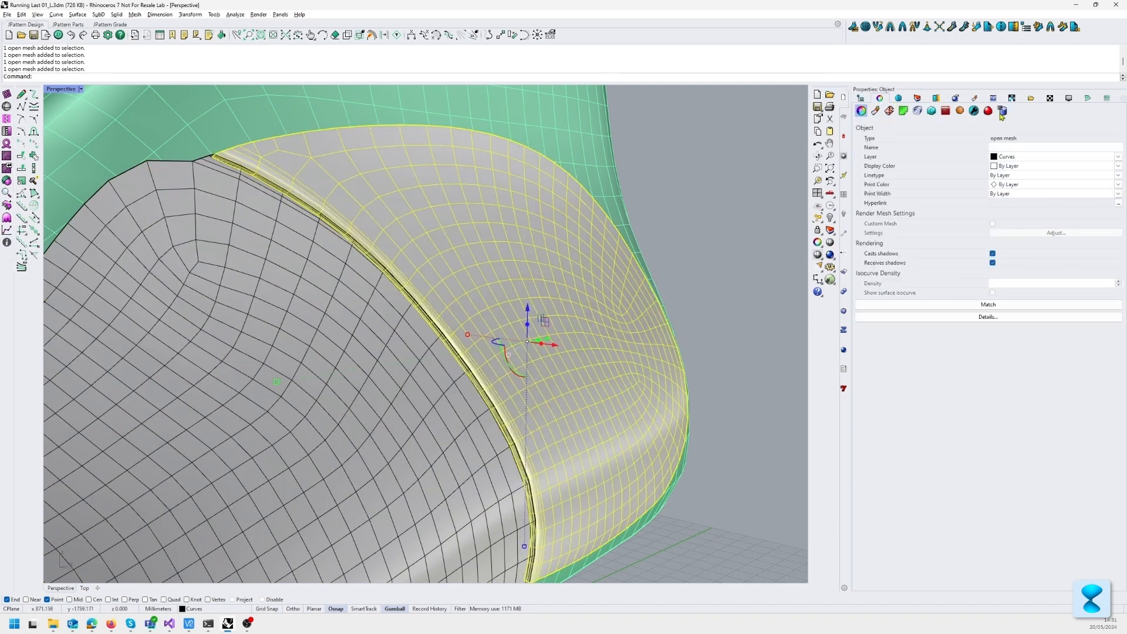
{"action": "left_click", "coordinate": [974, 111]}
{"action": "left_click", "coordinate": [984, 126]}
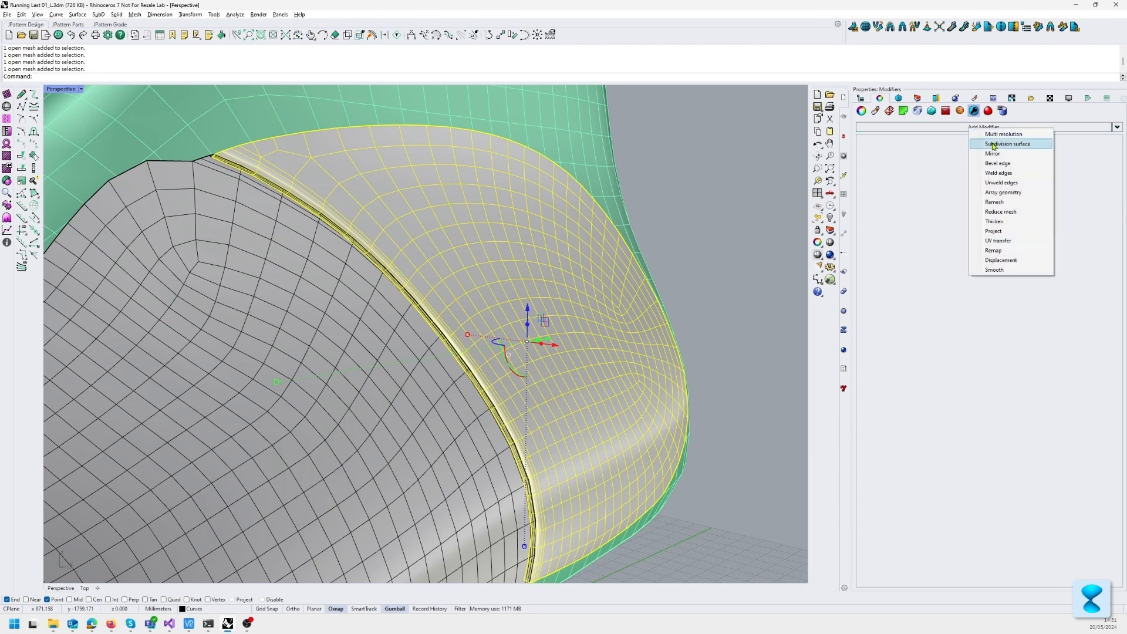
{"action": "left_click", "coordinate": [995, 144]}
{"action": "left_click", "coordinate": [243, 377]}
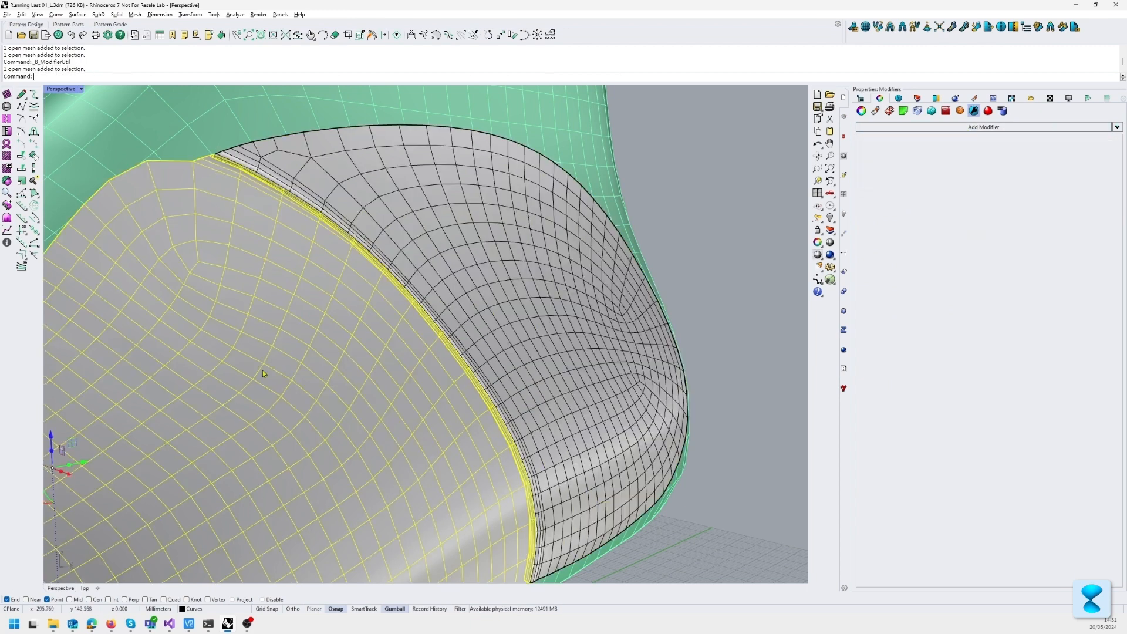
{"action": "left_click", "coordinate": [938, 128]}
{"action": "left_click", "coordinate": [974, 144]}
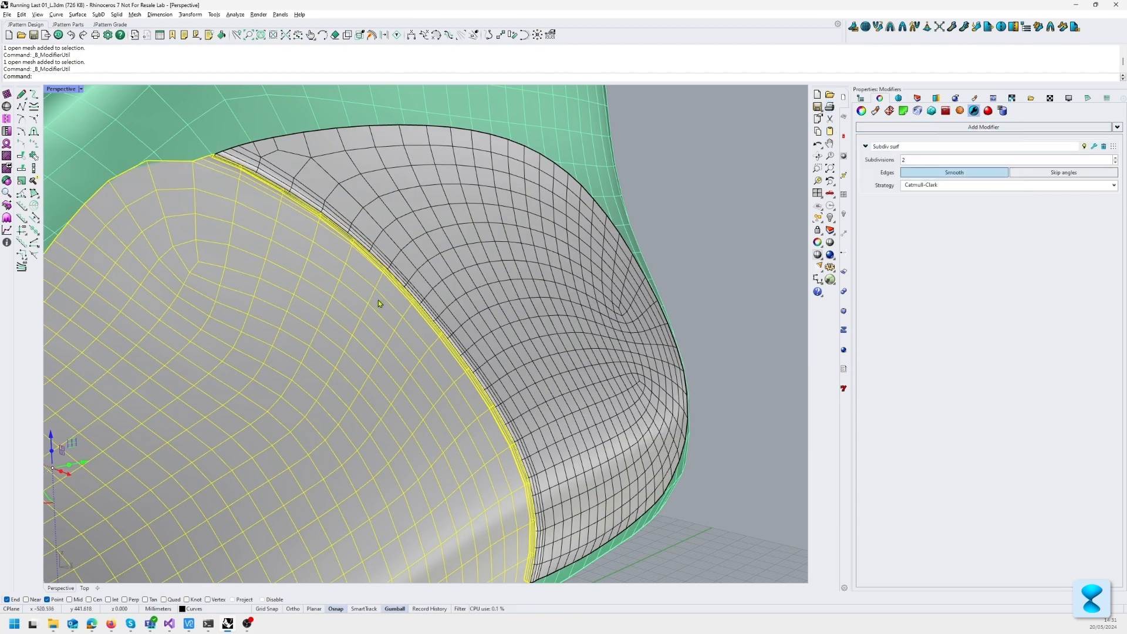
Step: Clear the selection and switch the Perspective viewport to Rendered display
{"action": "scroll", "coordinate": [399, 270], "scroll_direction": "down", "scroll_amount": 5}
{"action": "left_click", "coordinate": [583, 221]}
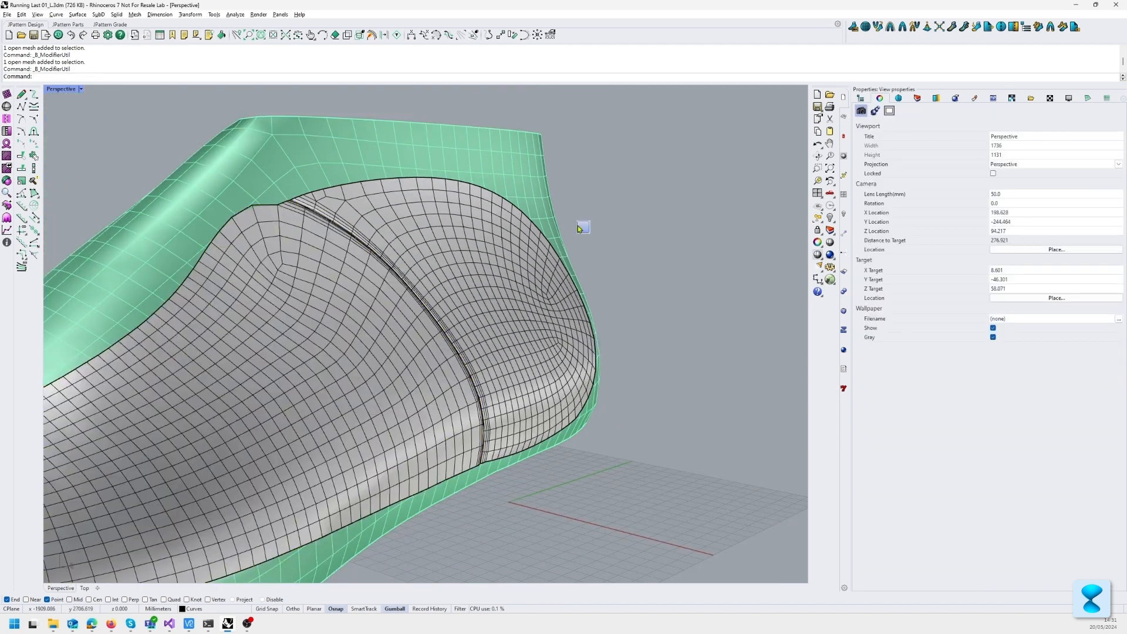
{"action": "middle_click", "coordinate": [581, 221]}
{"action": "left_click", "coordinate": [608, 214]}
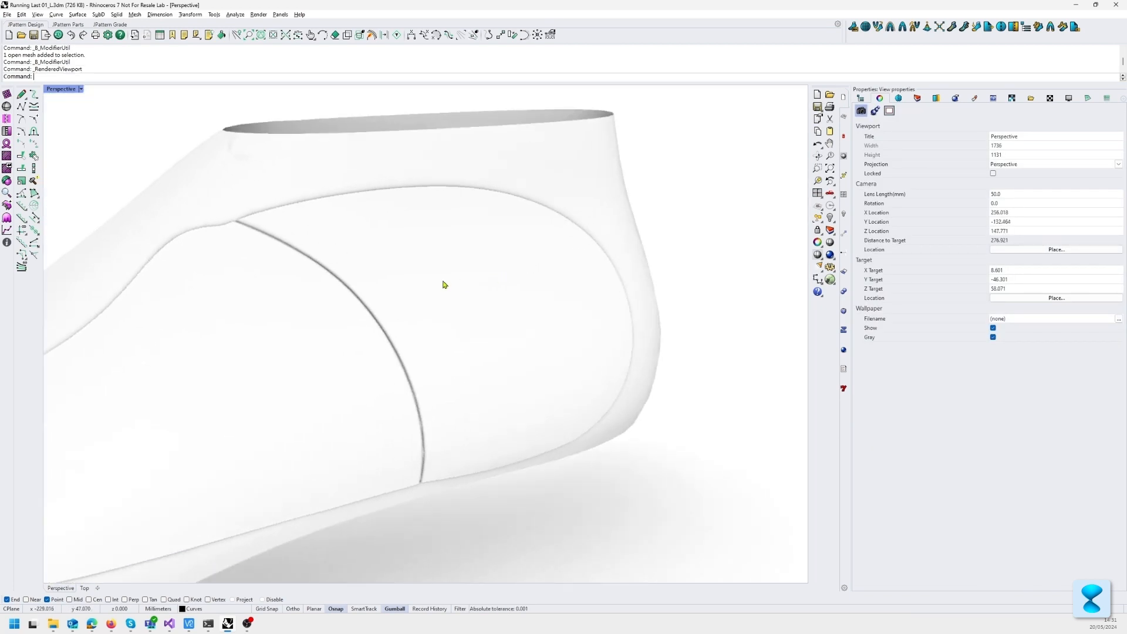
Step: Assign a new Paint material to both pattern pieces on the last
{"action": "left_click", "coordinate": [477, 266]}
{"action": "left_click", "coordinate": [375, 288], "text": "shift"}
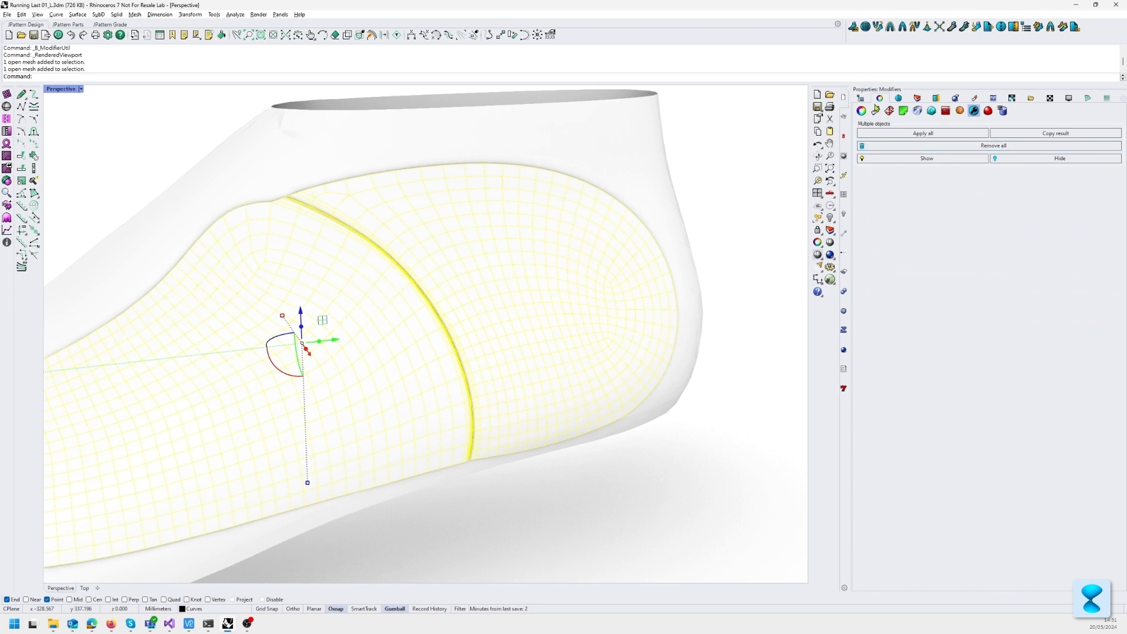
{"action": "left_click", "coordinate": [876, 112]}
{"action": "left_click", "coordinate": [948, 140]}
{"action": "left_click", "coordinate": [949, 172]}
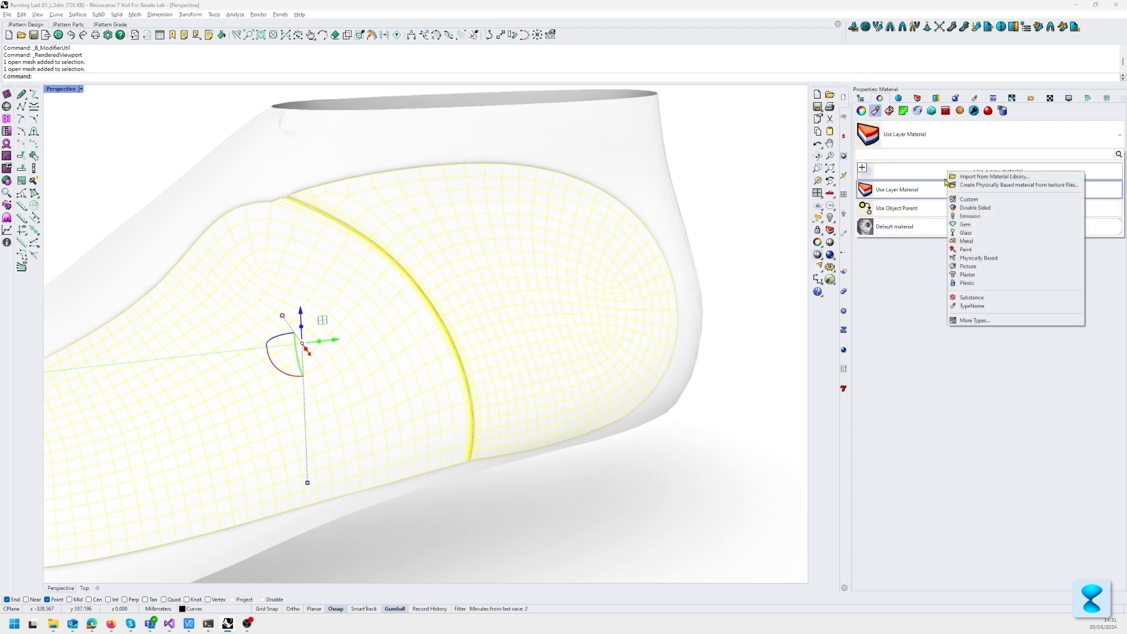
{"action": "left_click", "coordinate": [975, 250]}
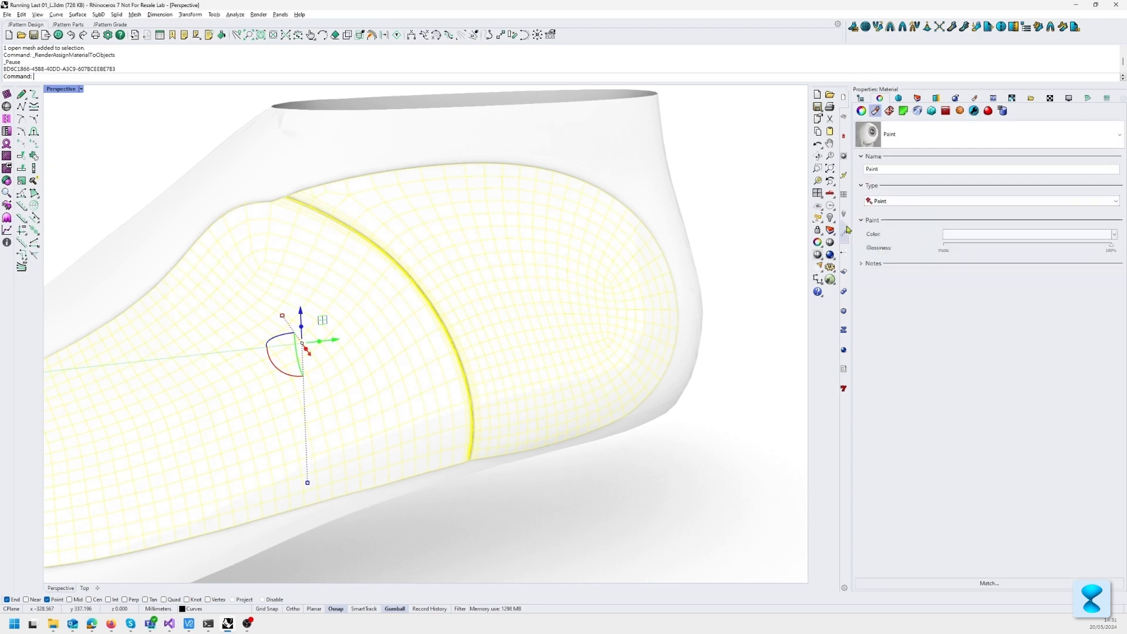
Step: Set the Paint material's colour to light orange (#EEA45B) and deselect the pattern pieces
{"action": "left_click", "coordinate": [960, 239]}
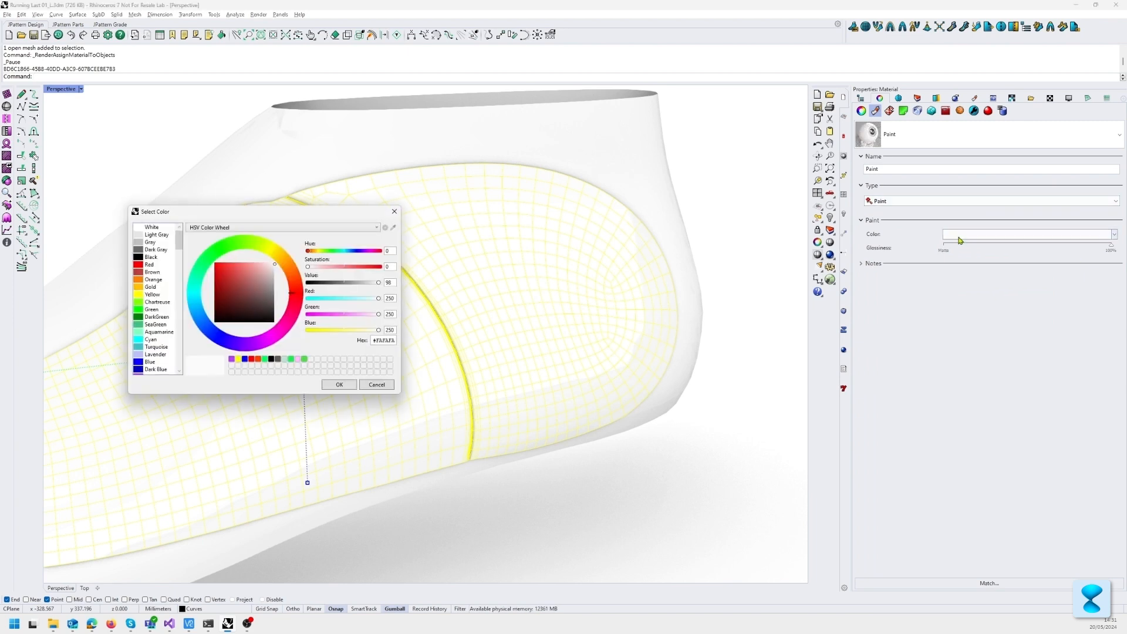
{"action": "left_click_drag", "start_coordinate": [297, 273], "coordinate": [293, 285]}
{"action": "left_click_drag", "start_coordinate": [222, 269], "coordinate": [237, 266]}
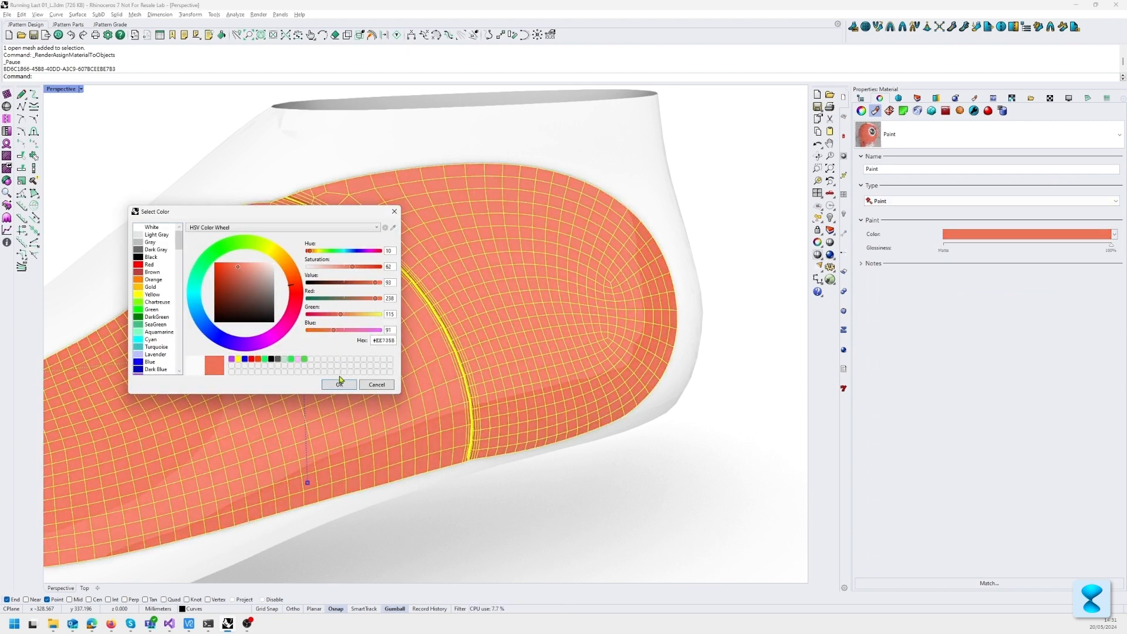
{"action": "left_click", "coordinate": [287, 272]}
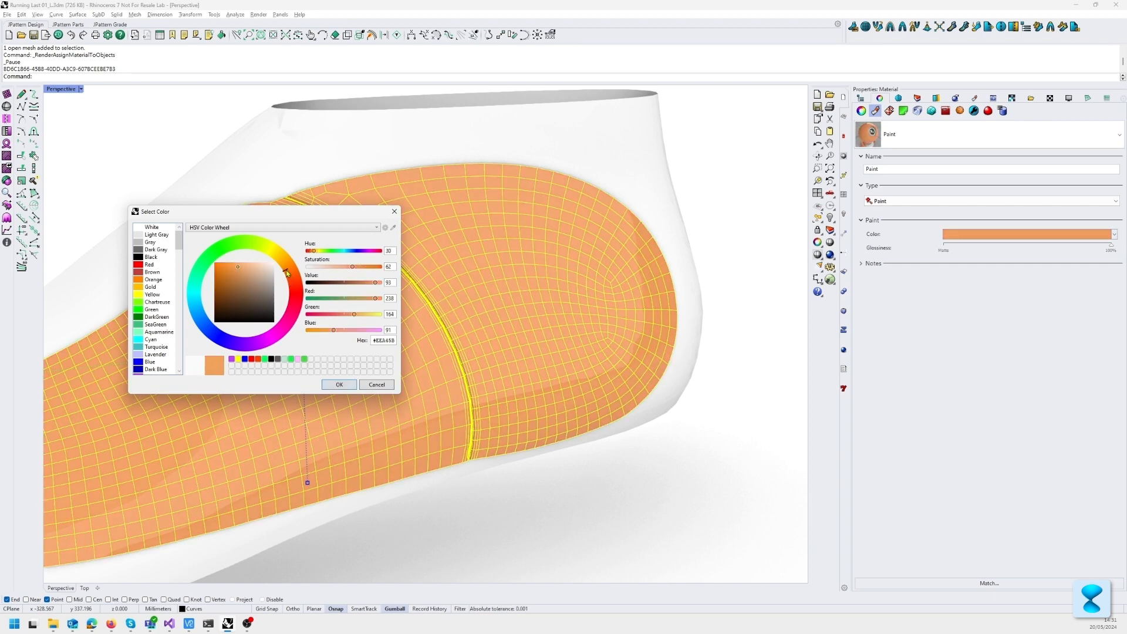
{"action": "left_click", "coordinate": [348, 387]}
{"action": "left_click", "coordinate": [706, 163]}
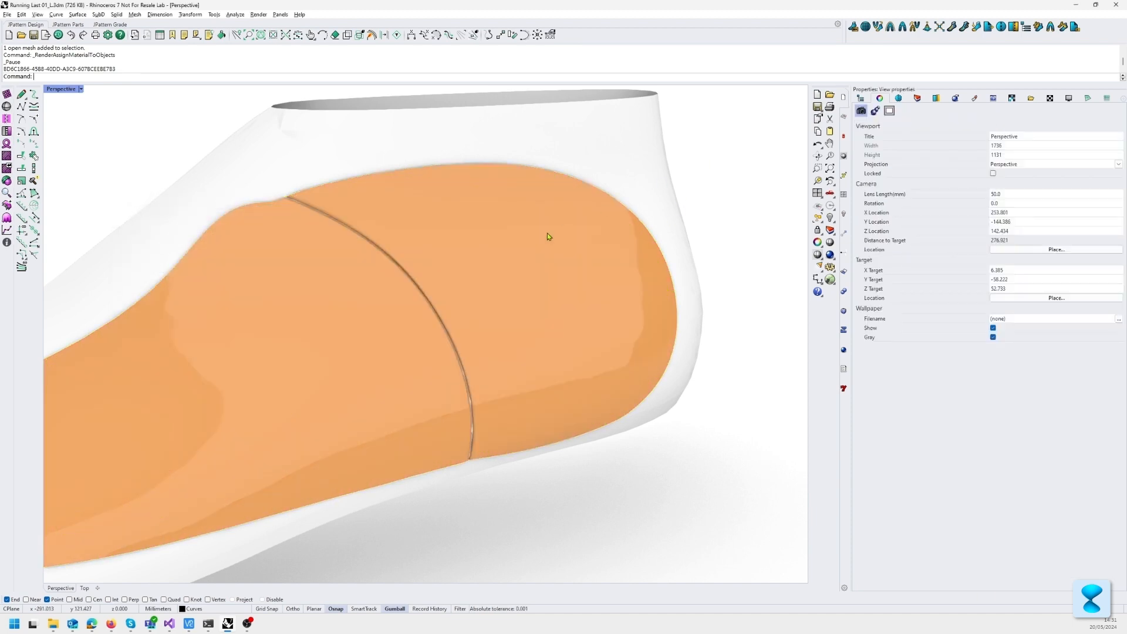
Step: Examine the rendered binding seam between the two orange pattern pieces, close up and across the whole last
{"action": "right_click_drag", "start_coordinate": [547, 234], "coordinate": [584, 209]}
{"action": "scroll", "coordinate": [448, 224], "scroll_direction": "up", "scroll_amount": 6}
{"action": "scroll", "coordinate": [414, 231], "scroll_direction": "up", "scroll_amount": 2}
{"action": "right_click_drag", "start_coordinate": [415, 231], "coordinate": [375, 233]}
{"action": "right_click_drag", "start_coordinate": [287, 228], "coordinate": [350, 205]}
{"action": "scroll", "coordinate": [309, 203], "scroll_direction": "up", "scroll_amount": 6}
{"action": "scroll", "coordinate": [326, 250], "scroll_direction": "down", "scroll_amount": 5}
{"action": "scroll", "coordinate": [350, 205], "scroll_direction": "down", "scroll_amount": 7}
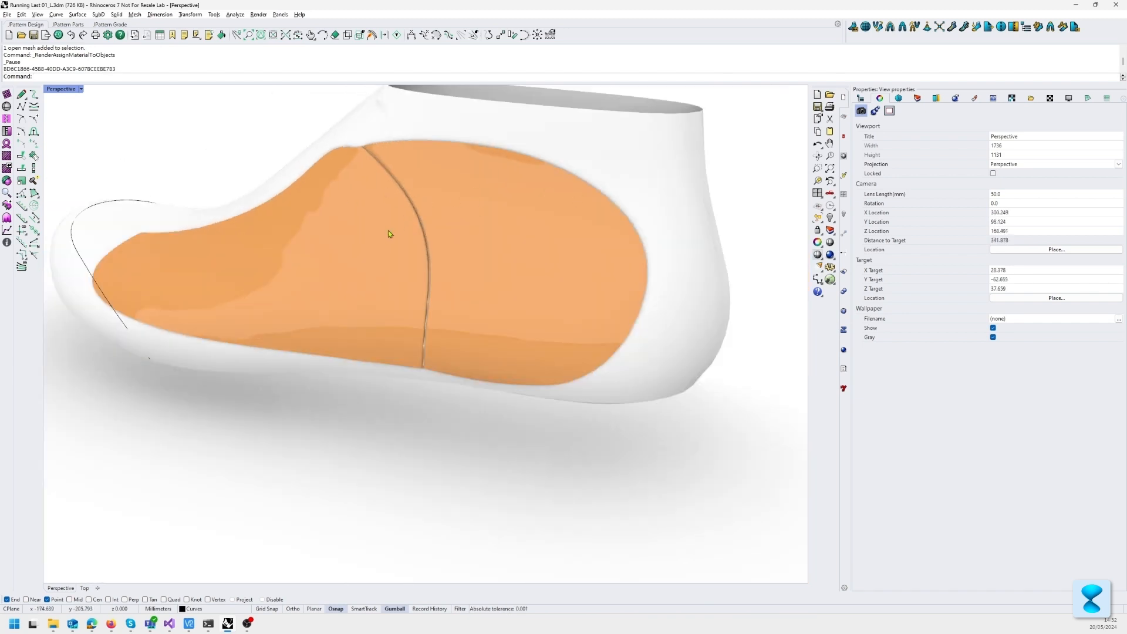
{"action": "scroll", "coordinate": [425, 265], "scroll_direction": "down", "scroll_amount": 2}
{"action": "right_click_drag", "start_coordinate": [425, 265], "coordinate": [448, 284]}
{"action": "scroll", "coordinate": [440, 270], "scroll_direction": "down", "scroll_amount": 6}
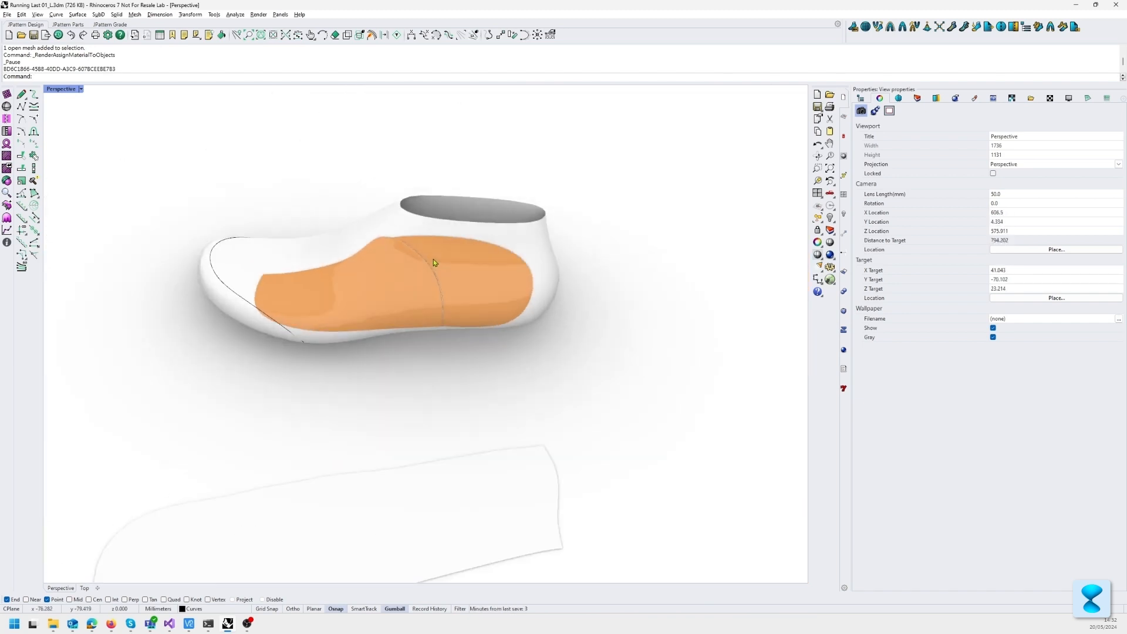
Step: Switch the Perspective viewport to Shaded display and inspect the mesh of the bound pieces on the last
{"action": "scroll", "coordinate": [433, 259], "scroll_direction": "up", "scroll_amount": 6}
{"action": "middle_click", "coordinate": [433, 259]}
{"action": "left_click", "coordinate": [436, 259]}
{"action": "scroll", "coordinate": [421, 307], "scroll_direction": "up", "scroll_amount": 3}
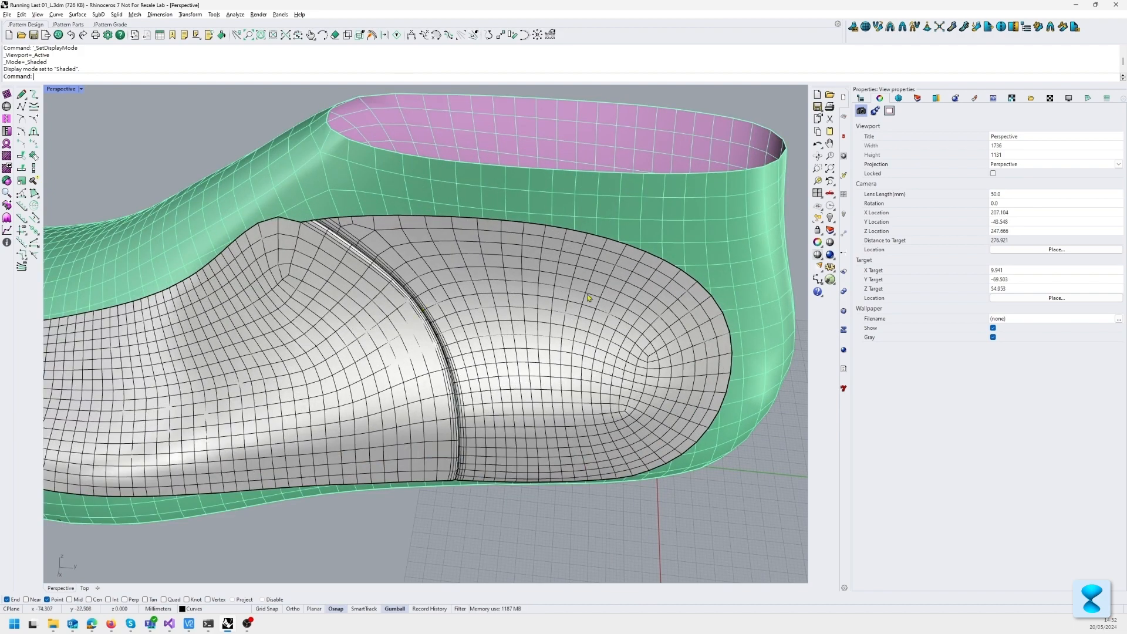
{"action": "right_click_drag", "start_coordinate": [589, 297], "coordinate": [502, 277]}
{"action": "scroll", "coordinate": [359, 331], "scroll_direction": "down", "scroll_amount": 4}
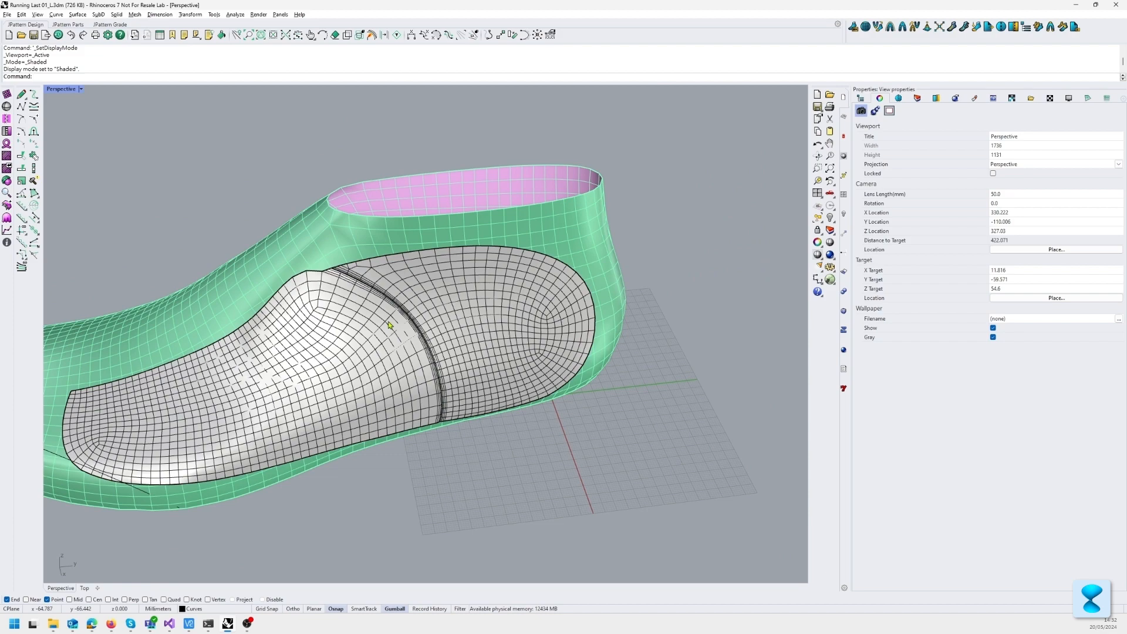
Step: Undo the Paint material, the Subdivision modifiers, the remap and the binding so the flat pattern pieces are separate again
{"action": "scroll", "coordinate": [548, 469], "scroll_direction": "down", "scroll_amount": 4}
{"action": "right_click_drag", "start_coordinate": [548, 468], "coordinate": [549, 194], "text": "shift"}
{"action": "scroll", "coordinate": [549, 194], "scroll_direction": "up", "scroll_amount": 9}
{"action": "right_click_drag", "start_coordinate": [411, 188], "coordinate": [484, 325], "text": "shift"}
{"action": "key", "text": "ctrl+z"}
{"action": "key", "text": "ctrl+z"}
{"action": "key", "text": "ctrl+z"}
{"action": "key", "text": "ctrl+z"}
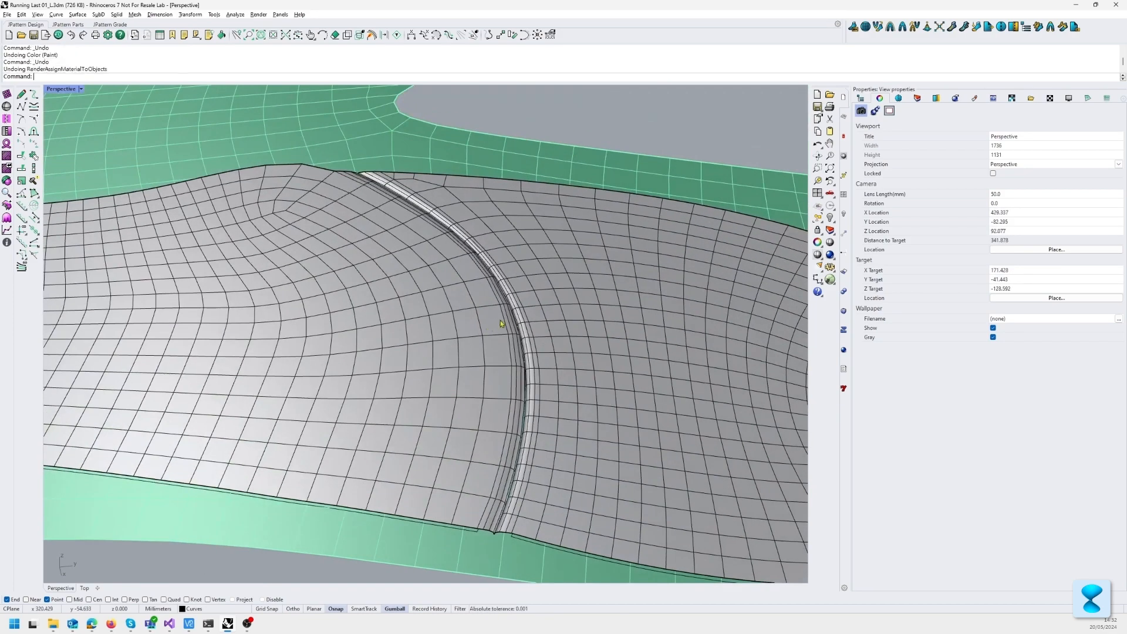
{"action": "key", "text": "ctrl+z"}
{"action": "key", "text": "ctrl+z"}
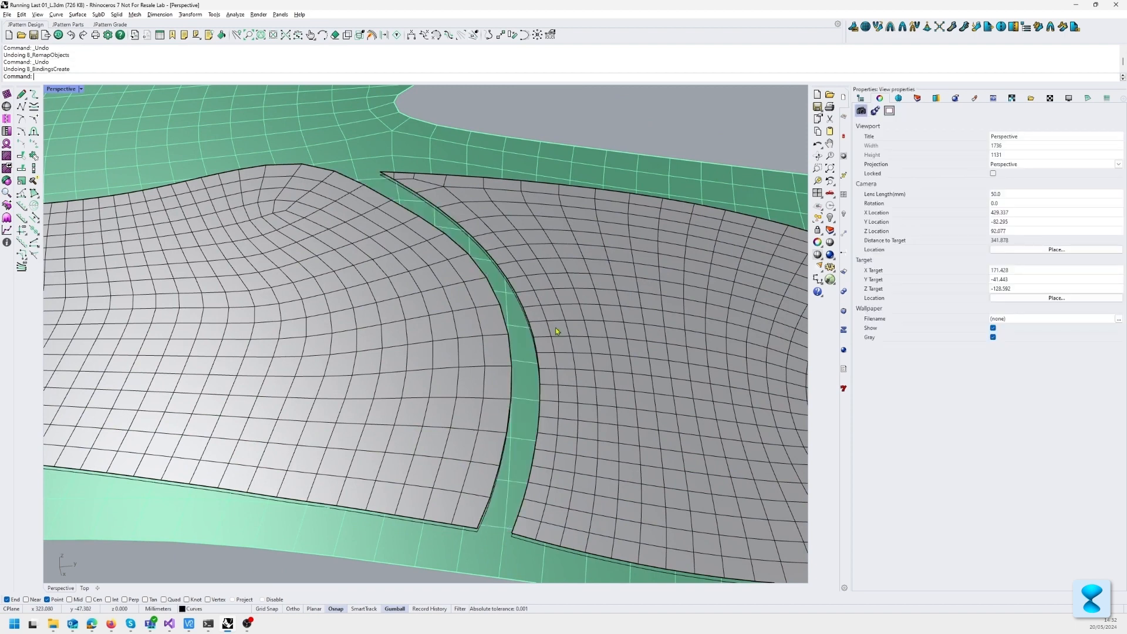
Step: Choose the Overlapping profile for the Botcha bindings and enable Stitching
{"action": "left_click", "coordinate": [934, 97]}
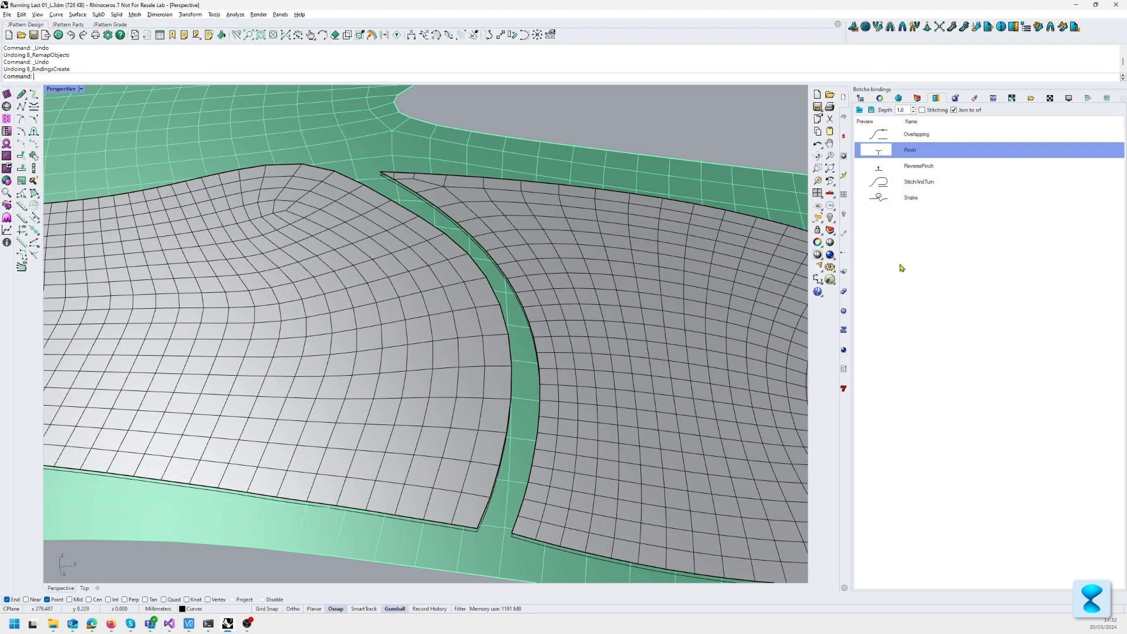
{"action": "left_click", "coordinate": [916, 135]}
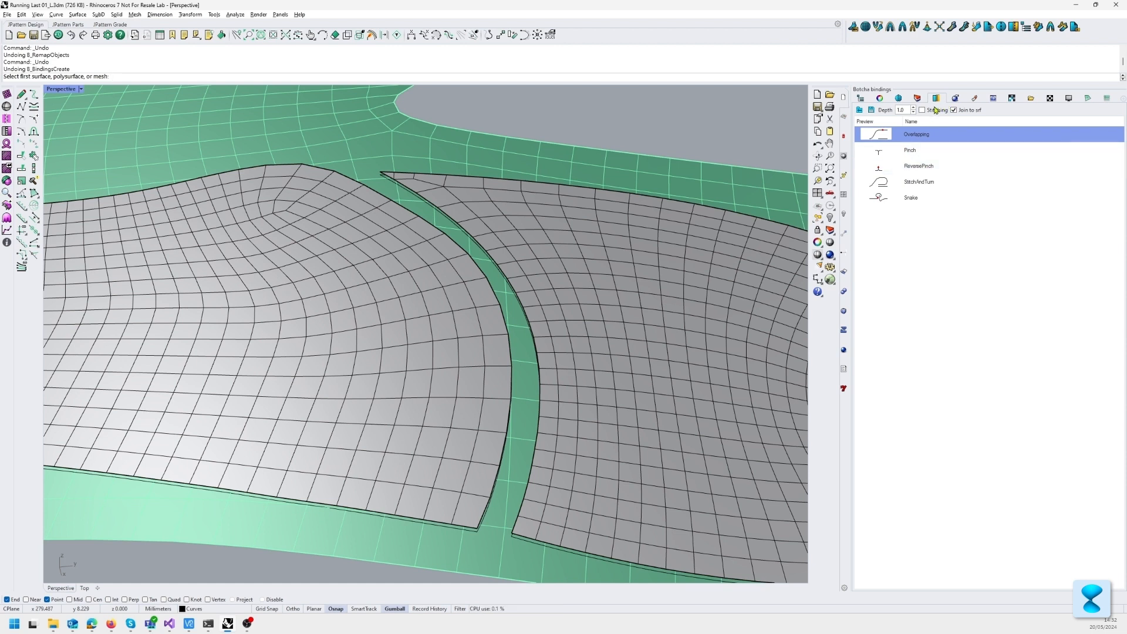
{"action": "key", "text": "Escape"}
{"action": "left_click", "coordinate": [934, 111]}
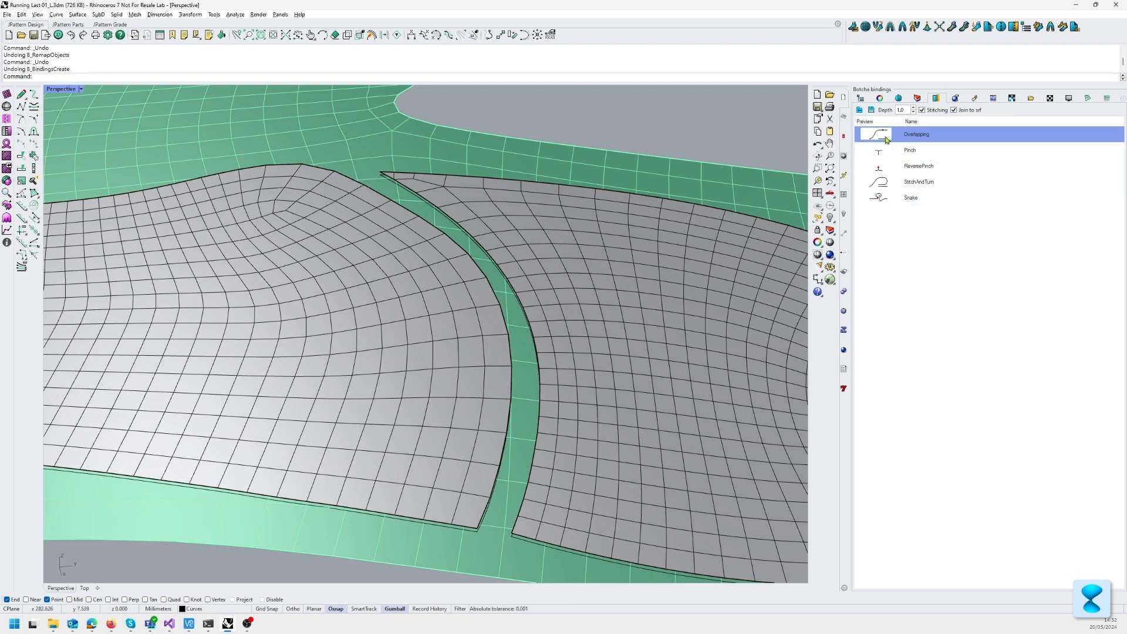
Step: Bind the front and rear flat pieces along their facing curved edges with the Overlapping profile at depth 1
{"action": "right_click", "coordinate": [423, 319]}
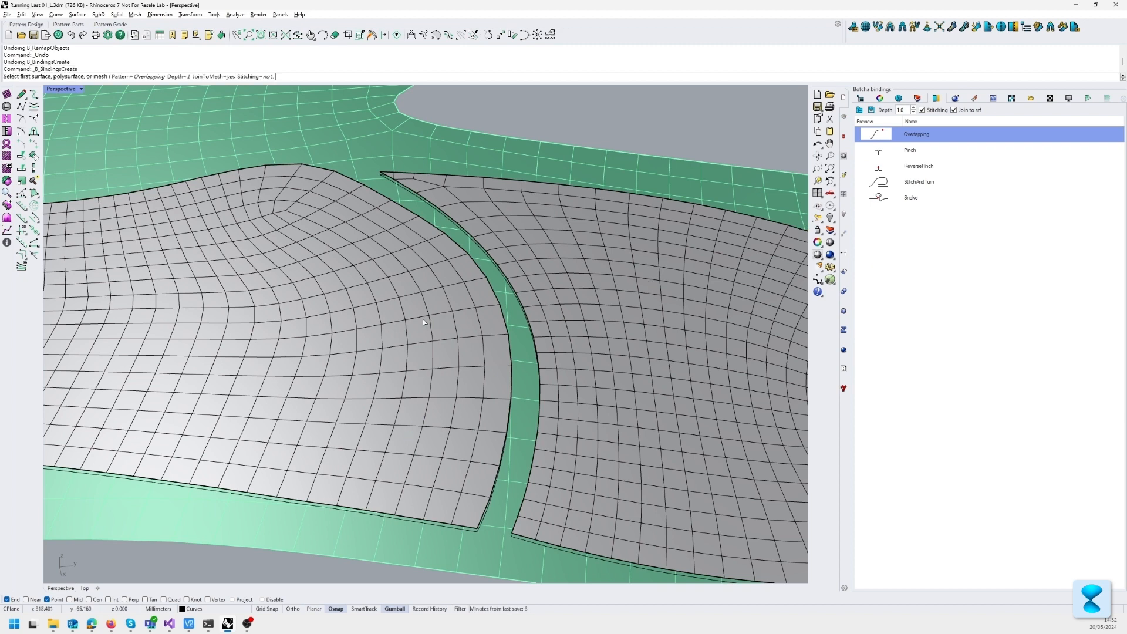
{"action": "left_click", "coordinate": [469, 346]}
{"action": "left_click", "coordinate": [682, 334]}
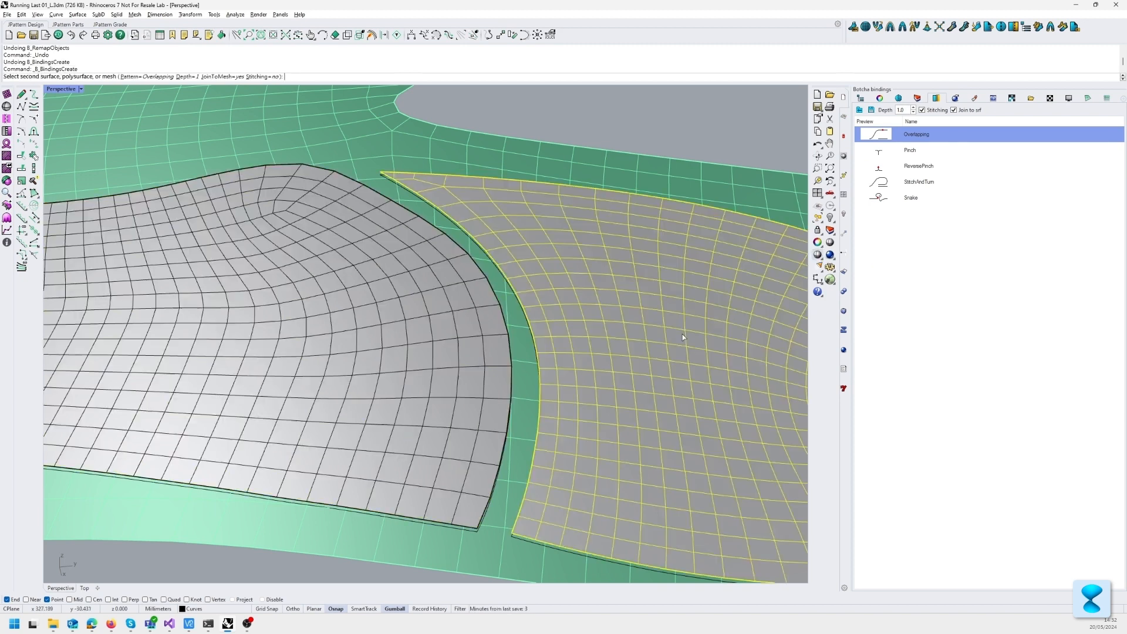
{"action": "left_click", "coordinate": [330, 170]}
{"action": "left_click", "coordinate": [492, 535]}
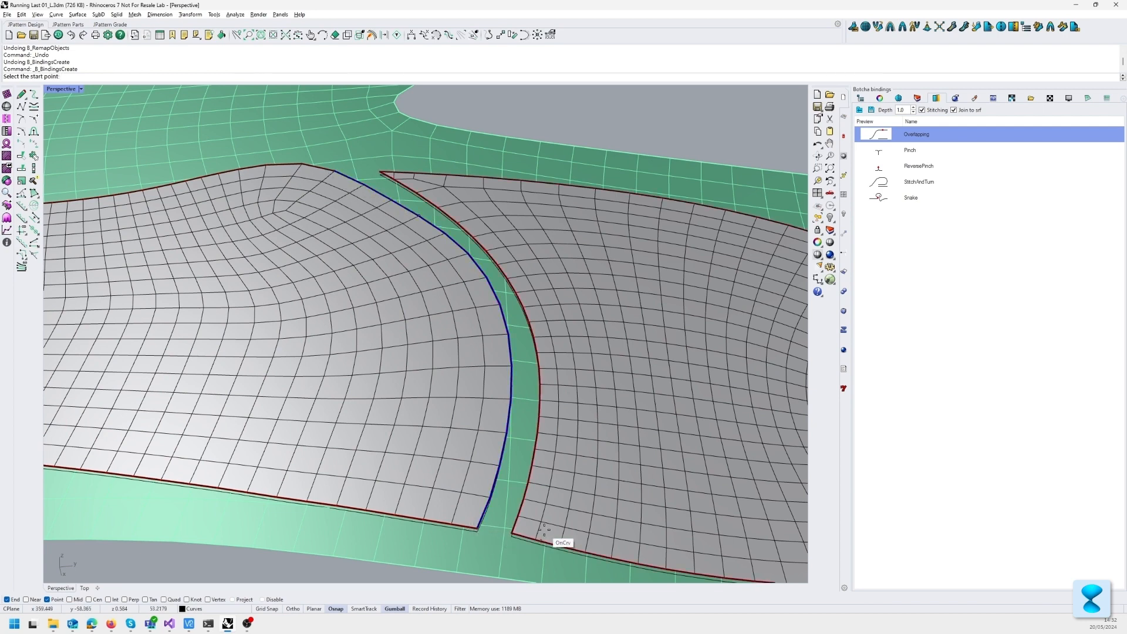
{"action": "left_click", "coordinate": [379, 163]}
Step: Inspect the overlapping joint between the flat pieces from the side and undo the binding
{"action": "scroll", "coordinate": [558, 432], "scroll_direction": "up", "scroll_amount": 5}
{"action": "right_click_drag", "start_coordinate": [558, 432], "coordinate": [568, 385]}
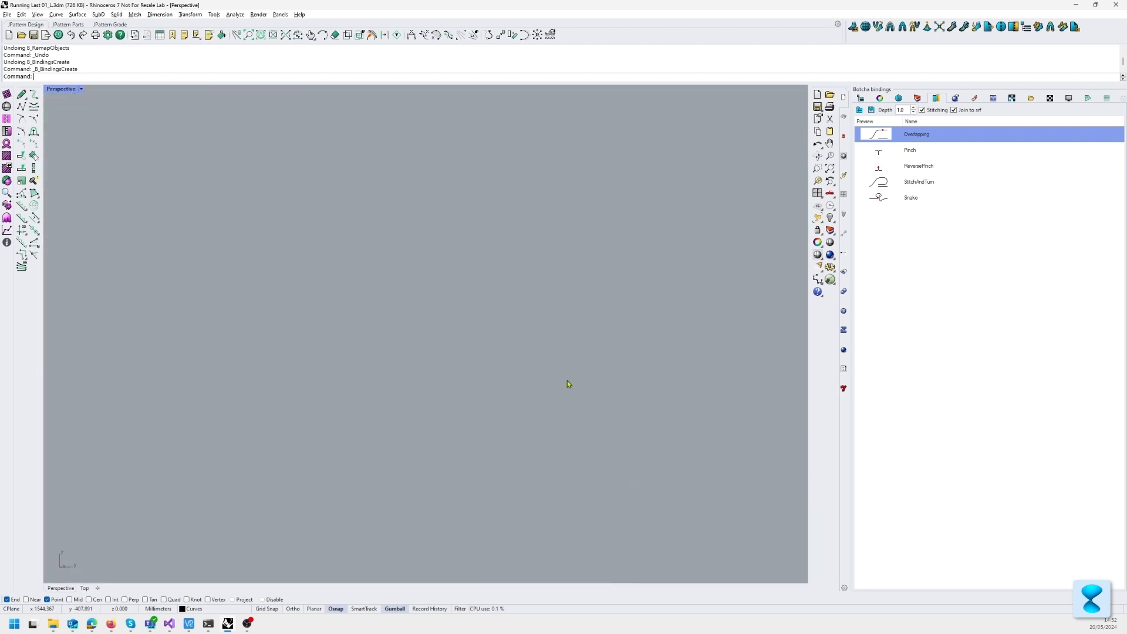
{"action": "scroll", "coordinate": [568, 385], "scroll_direction": "down", "scroll_amount": 8}
{"action": "right_click_drag", "start_coordinate": [555, 265], "coordinate": [639, 252], "text": "shift"}
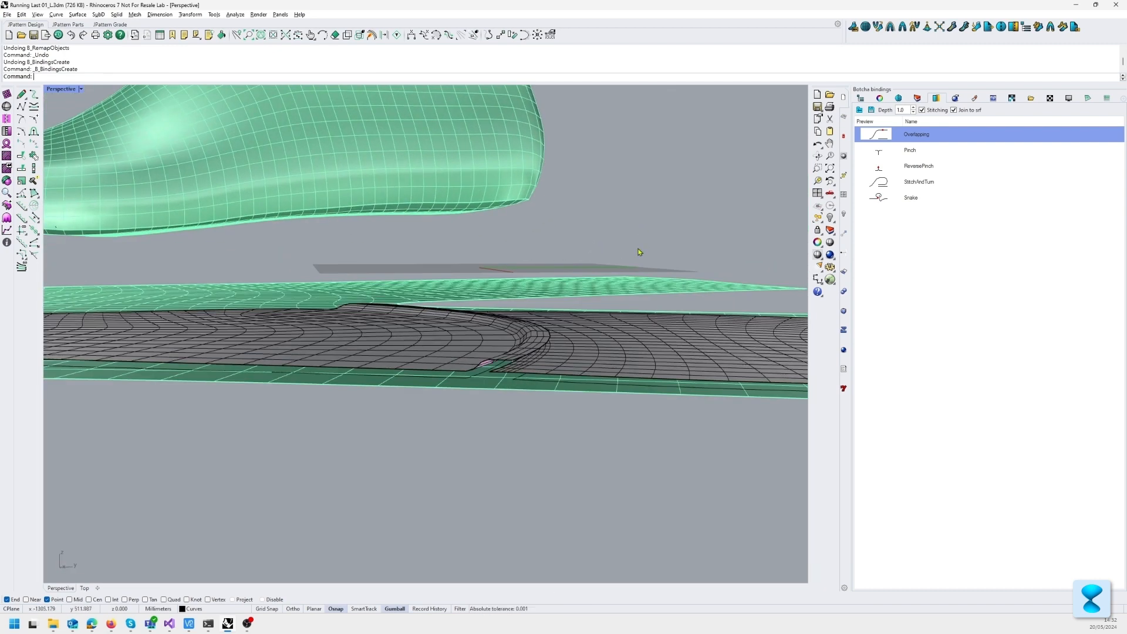
{"action": "scroll", "coordinate": [541, 340], "scroll_direction": "up", "scroll_amount": 2}
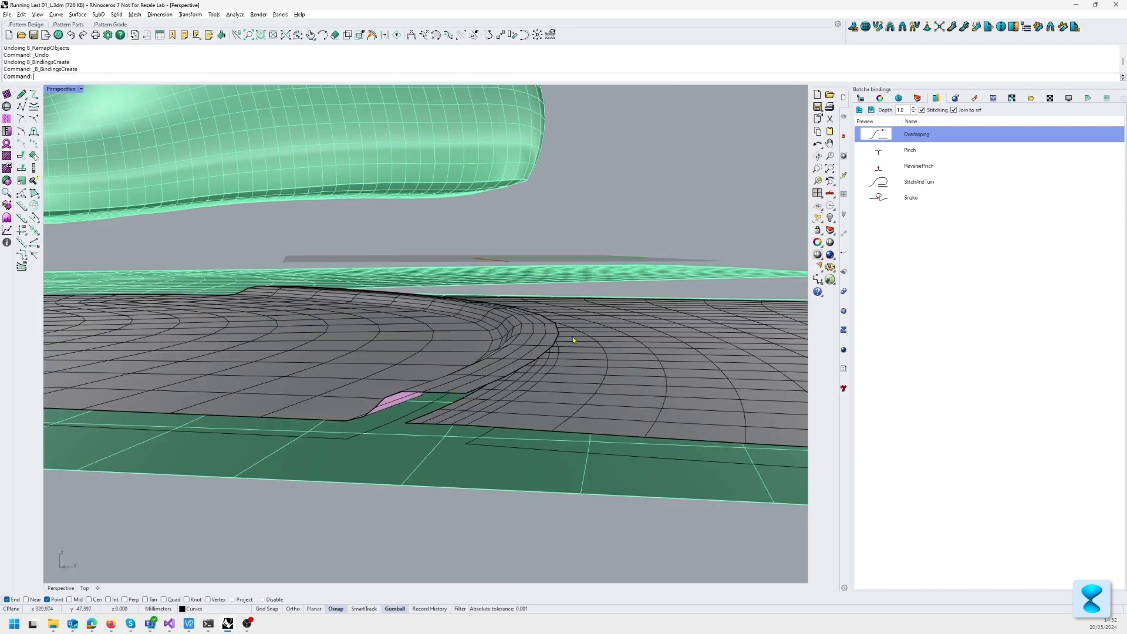
{"action": "right_click_drag", "start_coordinate": [573, 340], "coordinate": [516, 332]}
{"action": "scroll", "coordinate": [518, 336], "scroll_direction": "down", "scroll_amount": 5}
{"action": "scroll", "coordinate": [520, 337], "scroll_direction": "up", "scroll_amount": 3}
{"action": "mouse_move", "coordinate": [553, 232]}
{"action": "right_mouse_down"}
{"action": "mouse_move", "coordinate": [536, 312]}
{"action": "mouse_move", "coordinate": [546, 239]}
{"action": "right_mouse_up"}
{"action": "key", "text": "ctrl+z"}
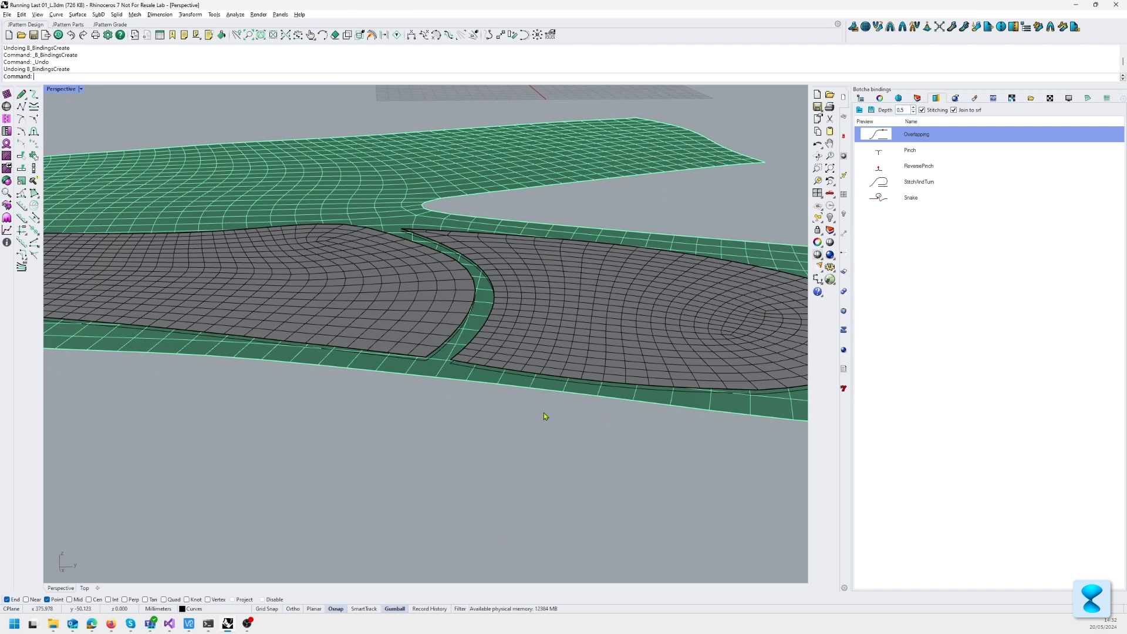
Step: Bind the front and rear flat pieces along their facing edges with the Overlapping profile, depth 0.5 and Stitching on
{"action": "double_click", "coordinate": [931, 138]}
{"action": "left_click", "coordinate": [366, 318]}
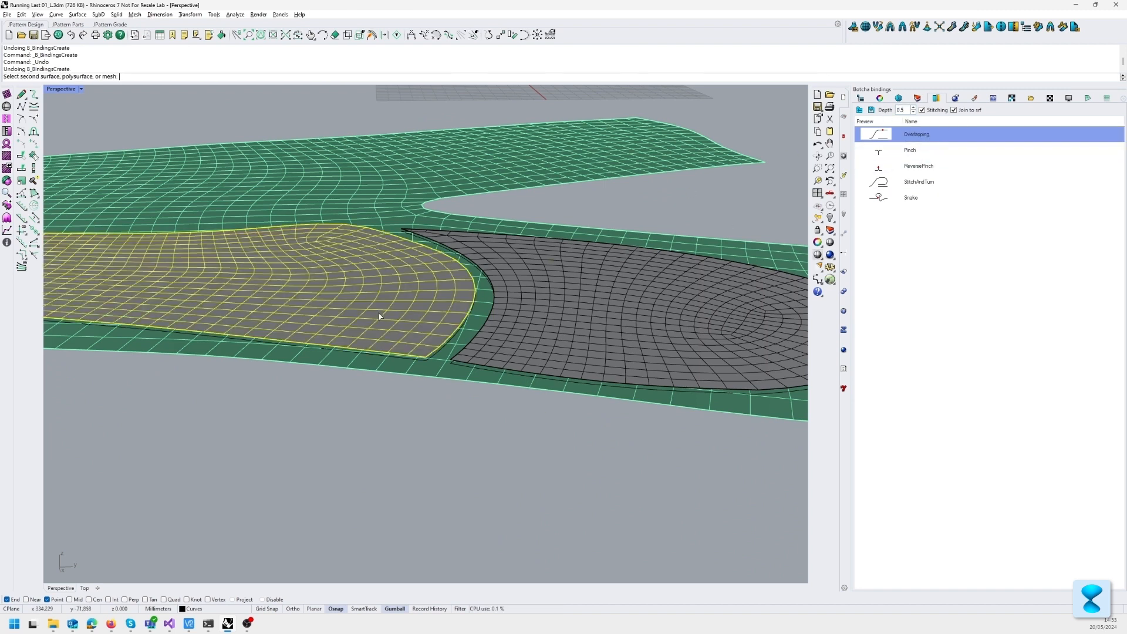
{"action": "left_click", "coordinate": [424, 353]}
{"action": "scroll", "coordinate": [435, 352], "scroll_direction": "up", "scroll_amount": 5}
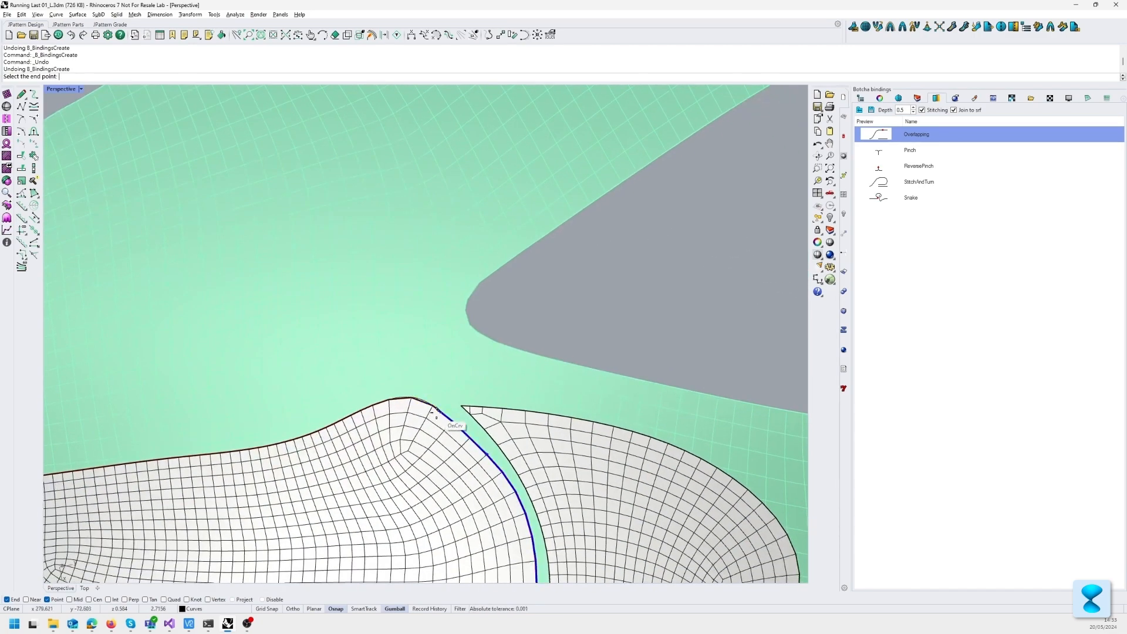
{"action": "left_click", "coordinate": [436, 409]}
{"action": "left_click", "coordinate": [460, 405]}
{"action": "scroll", "coordinate": [461, 411], "scroll_direction": "down", "scroll_amount": 5}
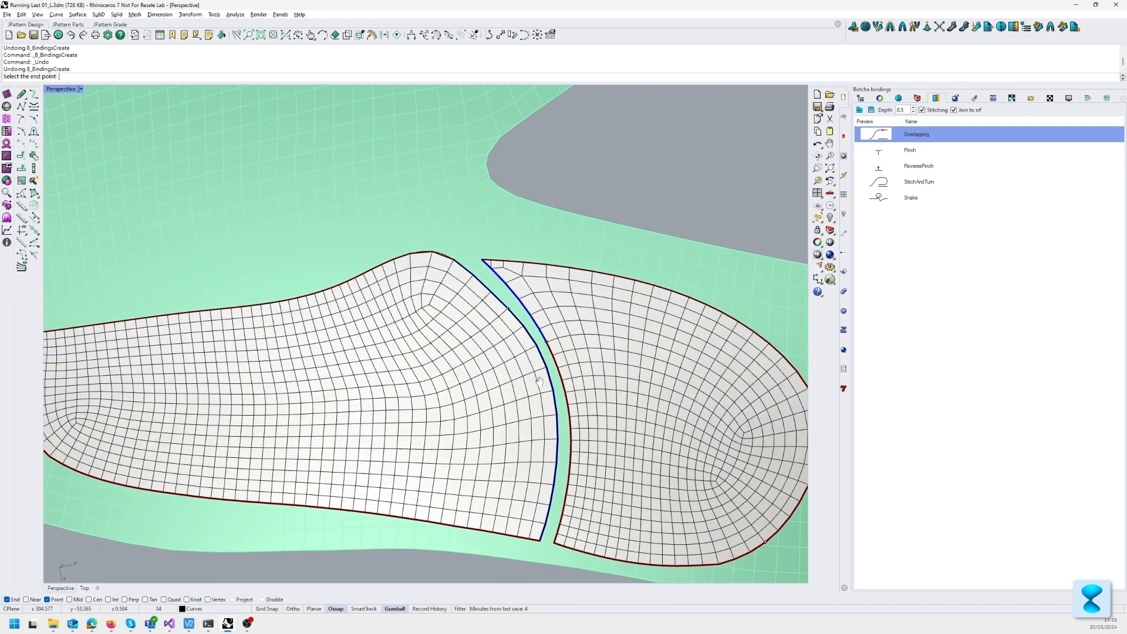
{"action": "right_click_drag", "start_coordinate": [573, 499], "coordinate": [564, 421]}
{"action": "scroll", "coordinate": [551, 367], "scroll_direction": "up", "scroll_amount": 3}
{"action": "scroll", "coordinate": [553, 382], "scroll_direction": "down", "scroll_amount": 5}
Step: Select both bound pieces, deselect them, and examine the overlapping edge and its stitches at a low angle
{"action": "left_click", "coordinate": [564, 364]}
{"action": "left_click", "coordinate": [415, 346], "text": "shift"}
{"action": "right_click_drag", "start_coordinate": [440, 350], "coordinate": [510, 319]}
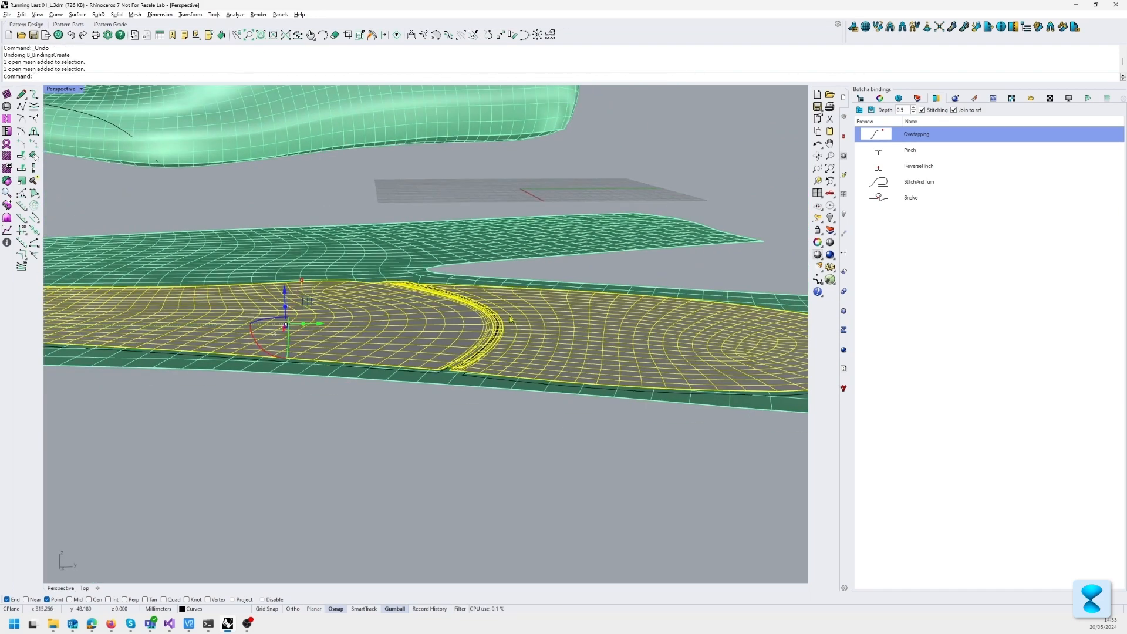
{"action": "left_click", "coordinate": [478, 461]}
{"action": "scroll", "coordinate": [484, 398], "scroll_direction": "up", "scroll_amount": 3}
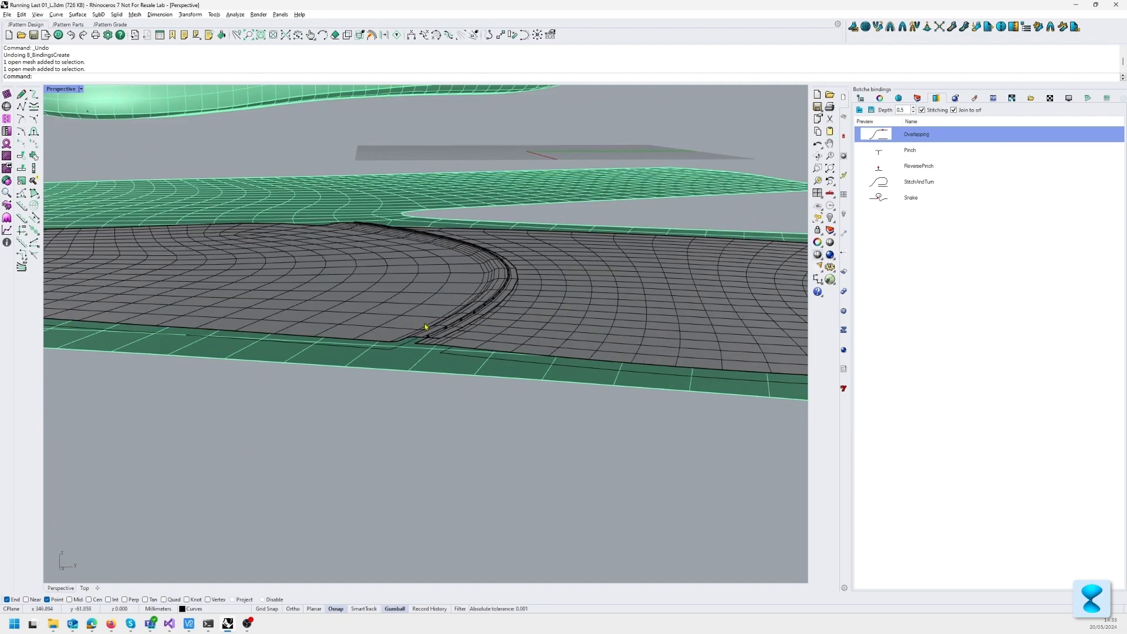
{"action": "scroll", "coordinate": [448, 356], "scroll_direction": "up", "scroll_amount": 5}
{"action": "scroll", "coordinate": [448, 349], "scroll_direction": "down", "scroll_amount": 7}
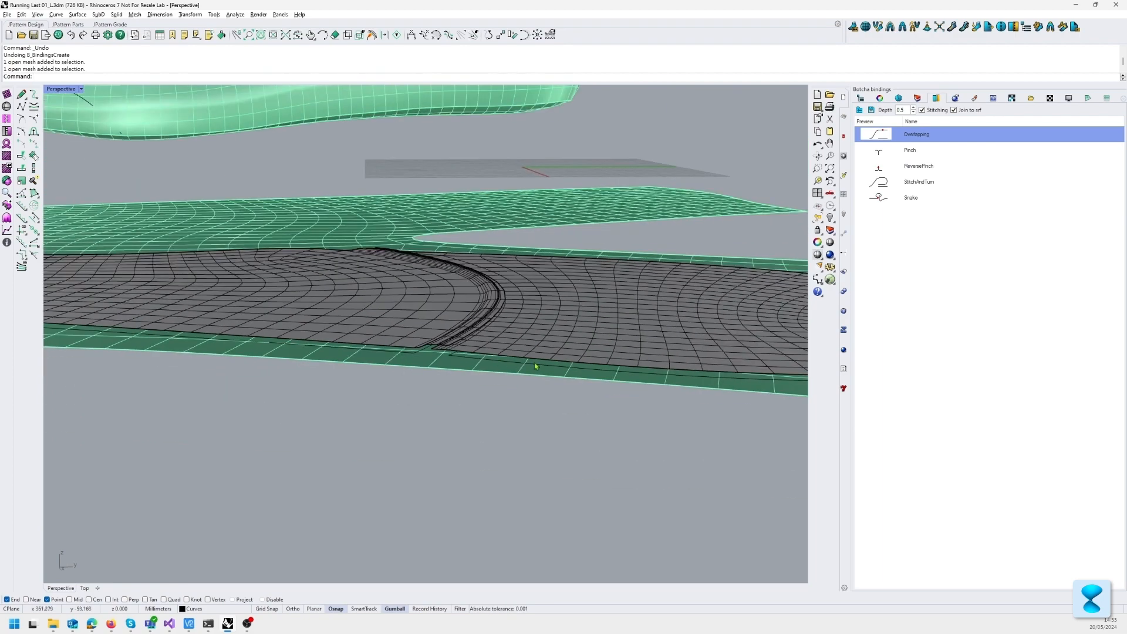
{"action": "right_click_drag", "start_coordinate": [577, 305], "coordinate": [609, 405]}
Step: Add a Thicken modifier with an amount of 0.50 to the rear flat piece and deselect it
{"action": "left_click", "coordinate": [513, 406]}
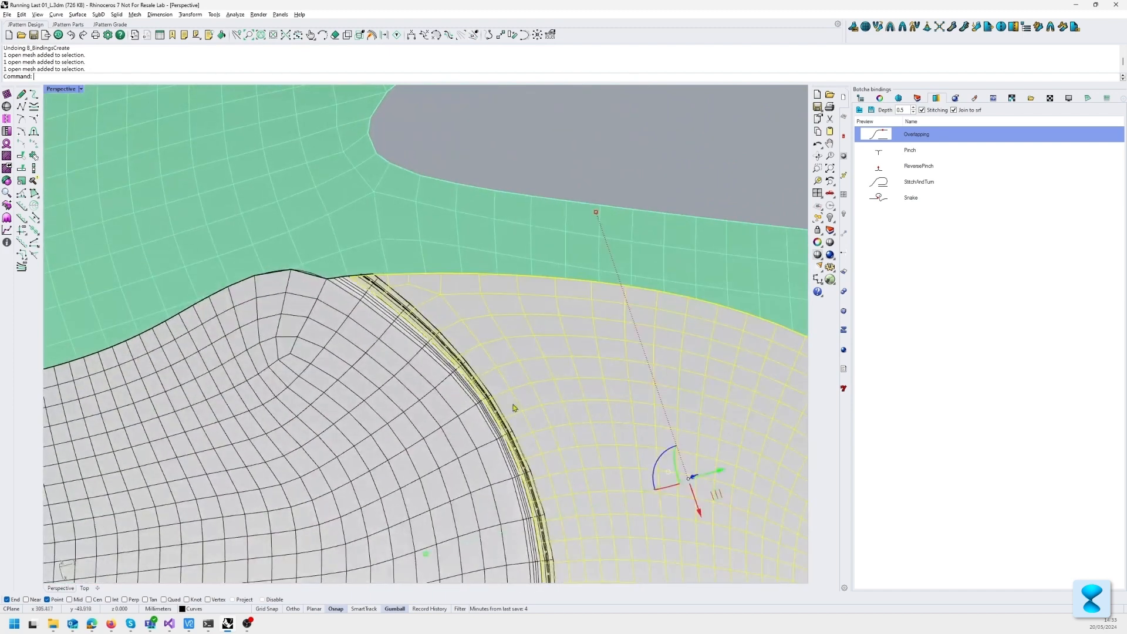
{"action": "left_click", "coordinate": [879, 98]}
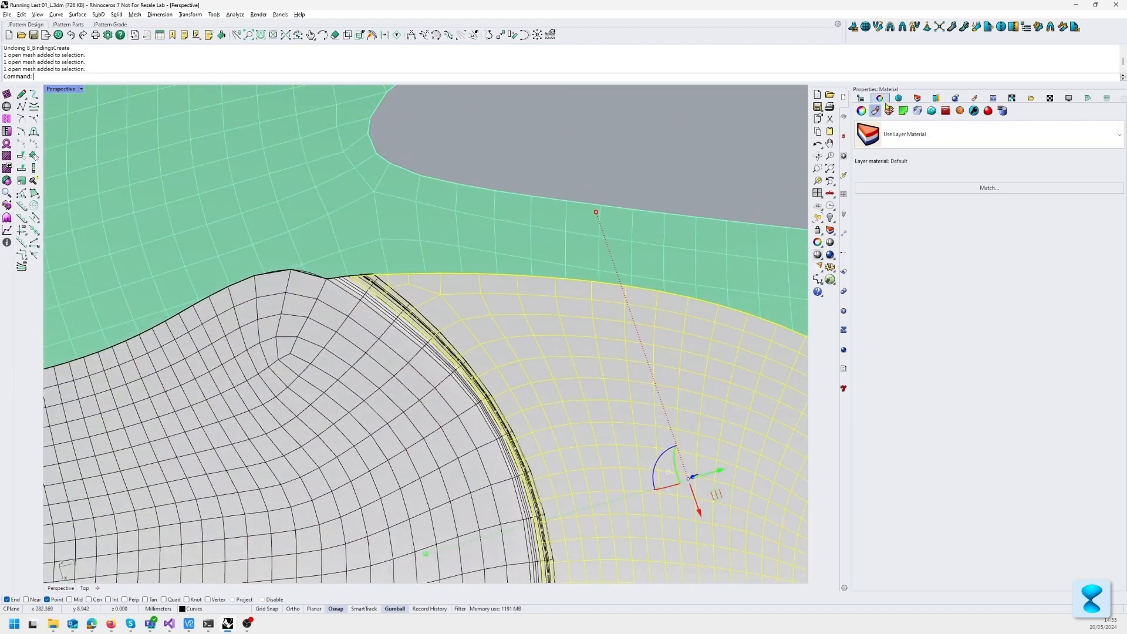
{"action": "left_click", "coordinate": [974, 111]}
{"action": "left_click", "coordinate": [975, 127]}
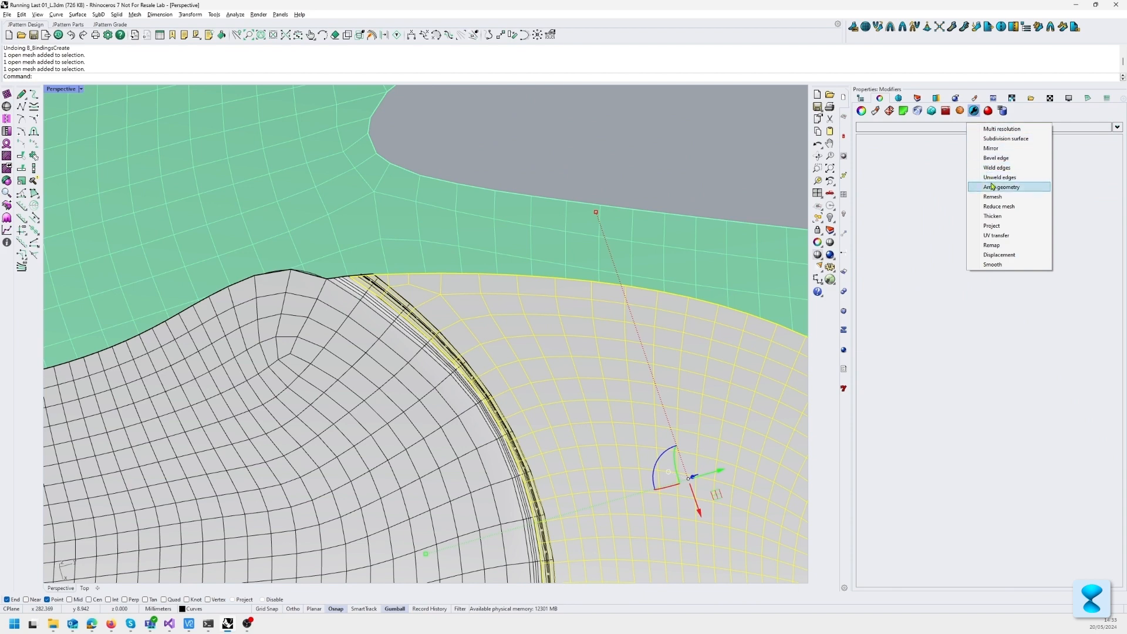
{"action": "left_click", "coordinate": [1001, 216]}
{"action": "left_click", "coordinate": [946, 162]}
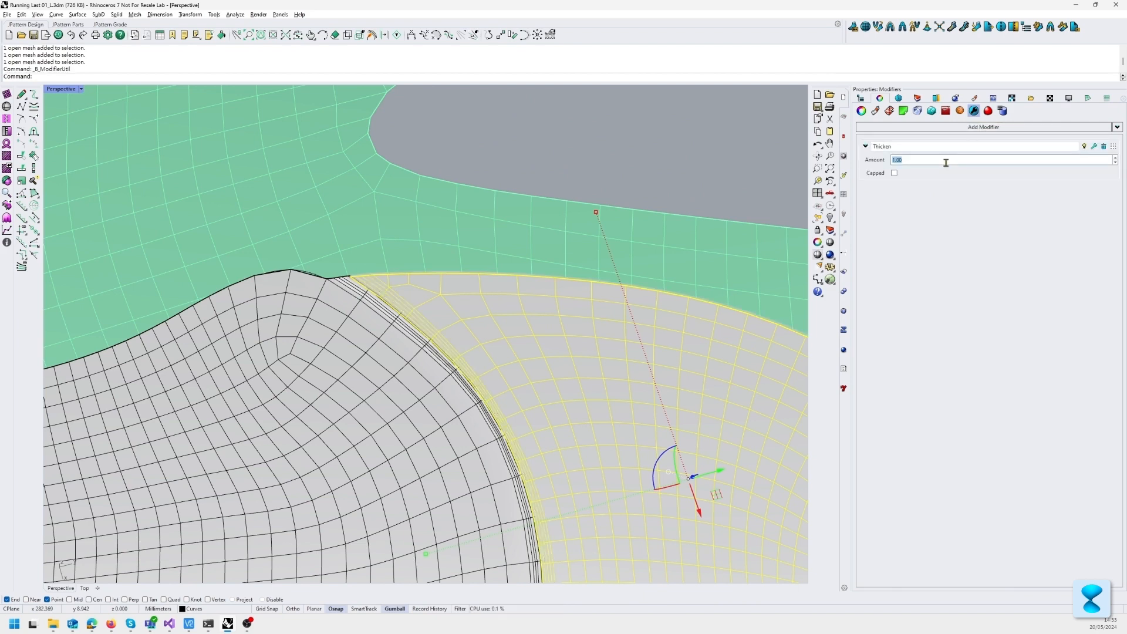
{"action": "type", "text": "0.50"}
{"action": "key", "text": "Return"}
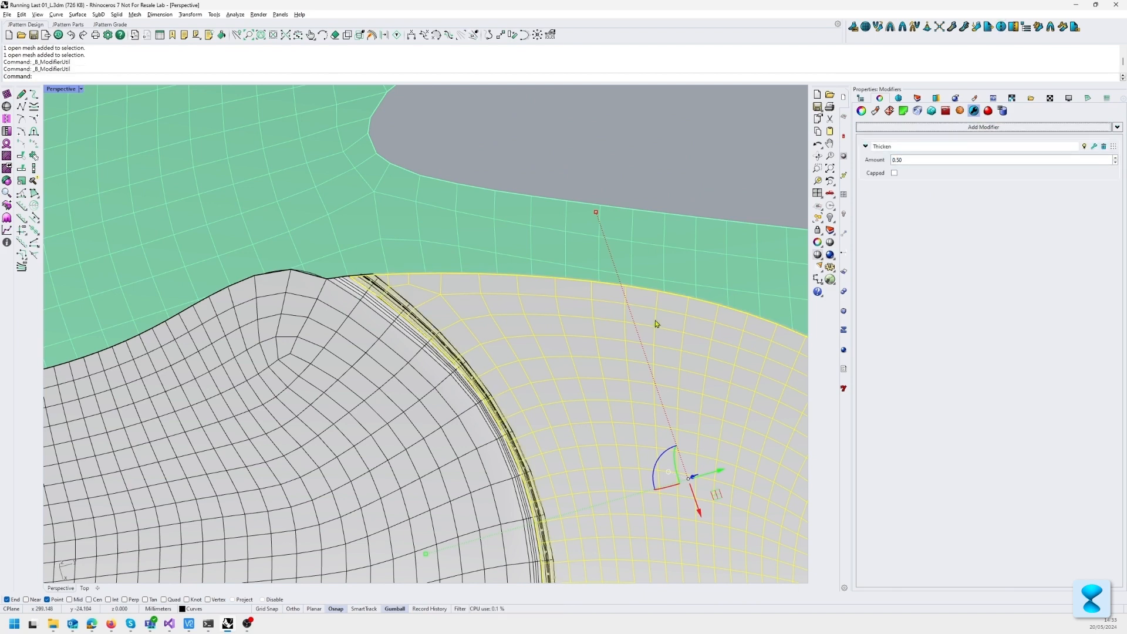
{"action": "right_click_drag", "start_coordinate": [656, 324], "coordinate": [623, 216]}
{"action": "left_click", "coordinate": [623, 216]}
Step: Add a Thicken modifier with an amount of 0.5 to the front flat piece and deselect it
{"action": "right_click_drag", "start_coordinate": [548, 449], "coordinate": [574, 278]}
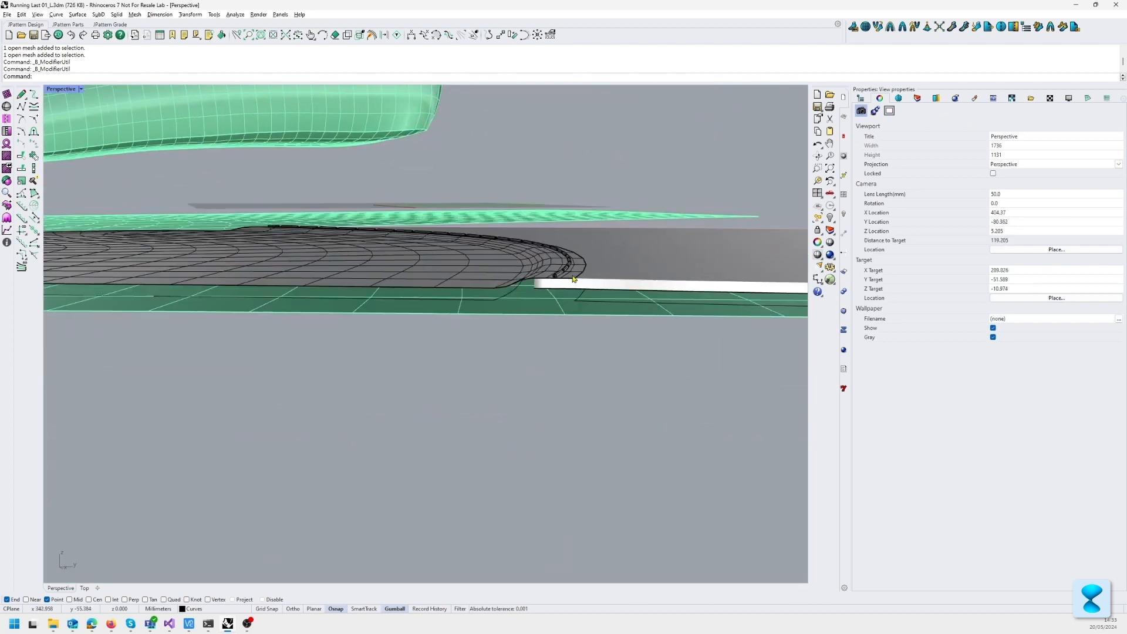
{"action": "scroll", "coordinate": [574, 279], "scroll_direction": "up", "scroll_amount": 2}
{"action": "left_click", "coordinate": [535, 278]}
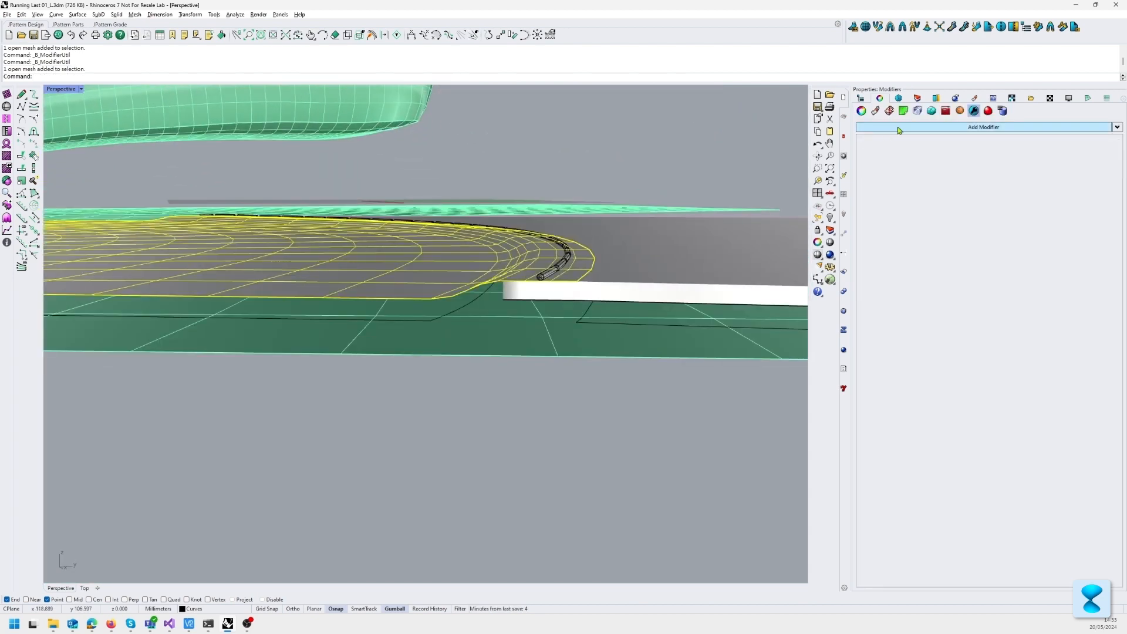
{"action": "left_click", "coordinate": [933, 128]}
{"action": "left_click", "coordinate": [956, 221]}
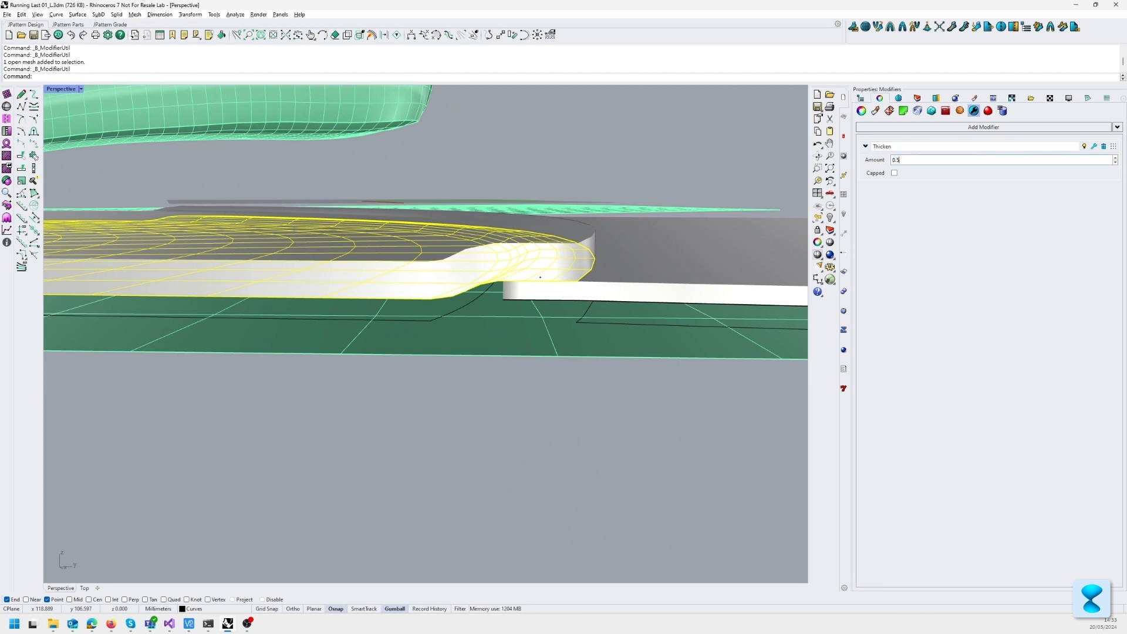
{"action": "type", "text": "0.5"}
{"action": "key", "text": "Return"}
{"action": "left_click", "coordinate": [564, 414]}
Step: Examine the overlap of the two thickened pieces from the side and from above
{"action": "scroll", "coordinate": [553, 278], "scroll_direction": "up", "scroll_amount": 3}
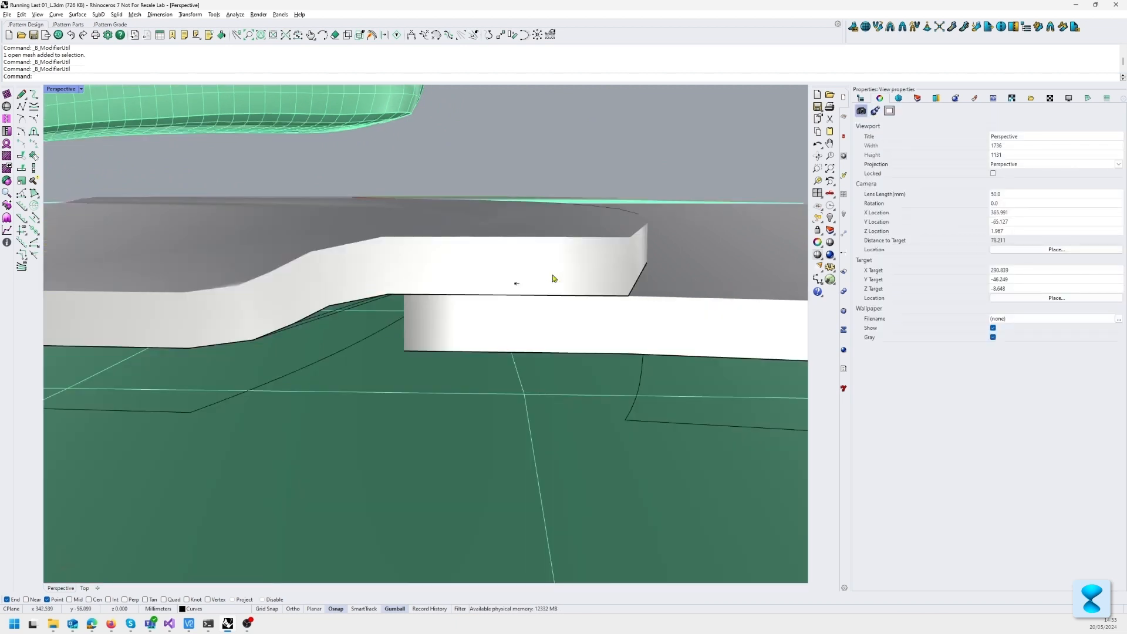
{"action": "scroll", "coordinate": [553, 278], "scroll_direction": "down", "scroll_amount": 7}
{"action": "right_click_drag", "start_coordinate": [553, 278], "coordinate": [495, 308]}
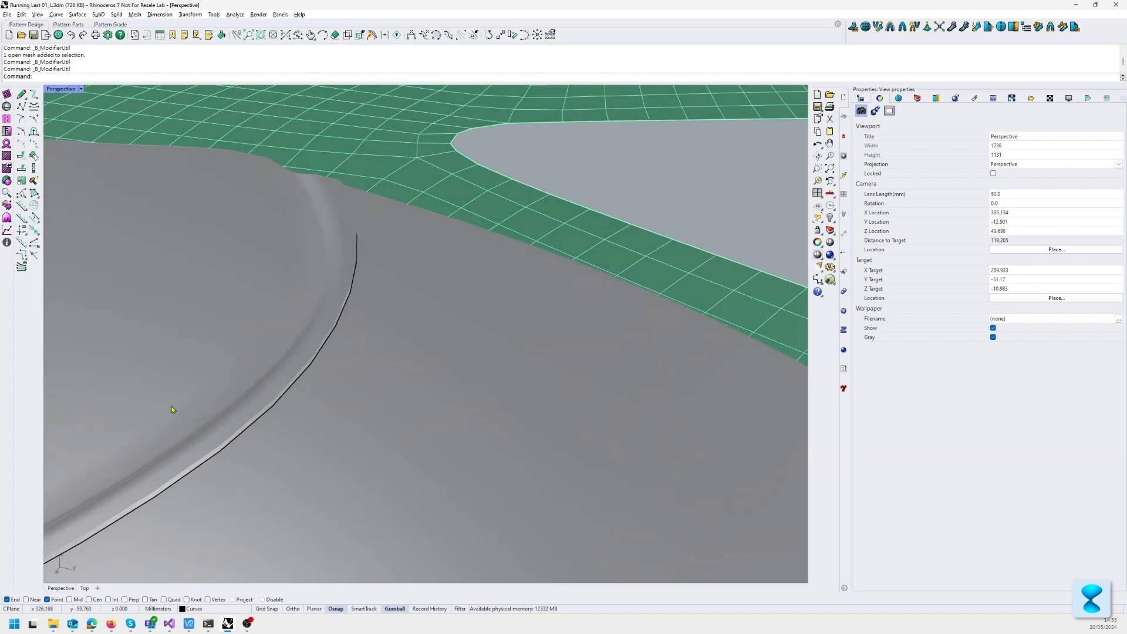
{"action": "scroll", "coordinate": [350, 337], "scroll_direction": "down", "scroll_amount": 4}
{"action": "right_click_drag", "start_coordinate": [175, 410], "coordinate": [450, 382], "text": "shift"}
{"action": "scroll", "coordinate": [516, 329], "scroll_direction": "up", "scroll_amount": 8}
{"action": "scroll", "coordinate": [327, 385], "scroll_direction": "down", "scroll_amount": 2}
{"action": "right_click_drag", "start_coordinate": [327, 385], "coordinate": [414, 412]}
{"action": "scroll", "coordinate": [405, 397], "scroll_direction": "down", "scroll_amount": 3}
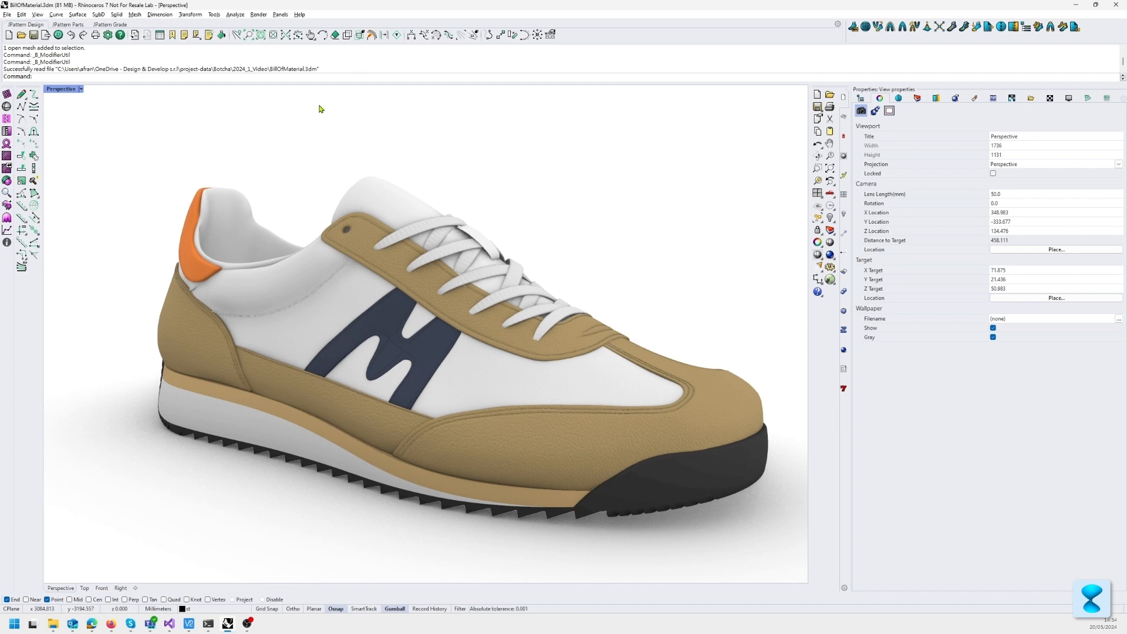
Step: Run B_ReportMaterials on the shoe model and save the HTML report as report in the 2024_1_Video folder
{"action": "type", "text": "B_E"}
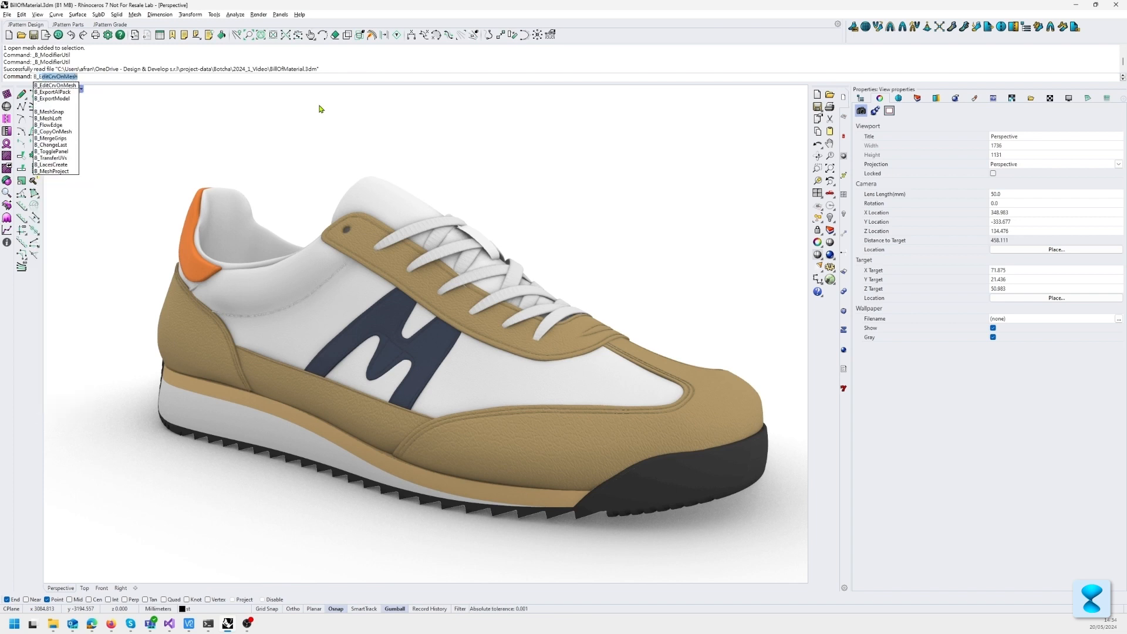
{"action": "key", "text": "BackSpace"}
{"action": "type", "text": "ReportMaterials"}
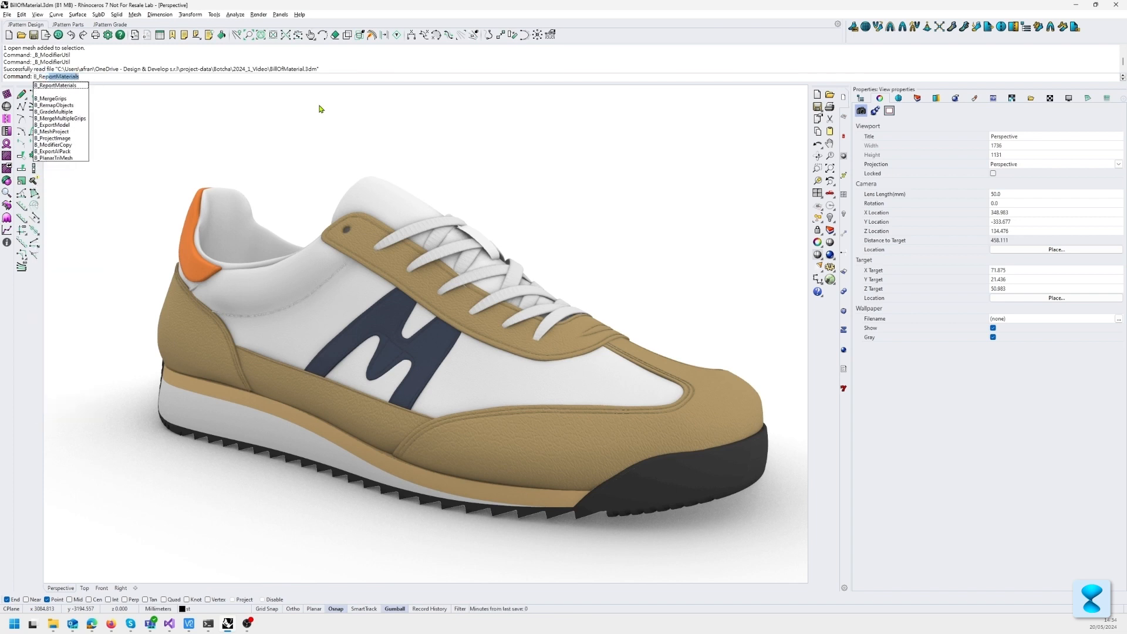
{"action": "key", "text": "Return"}
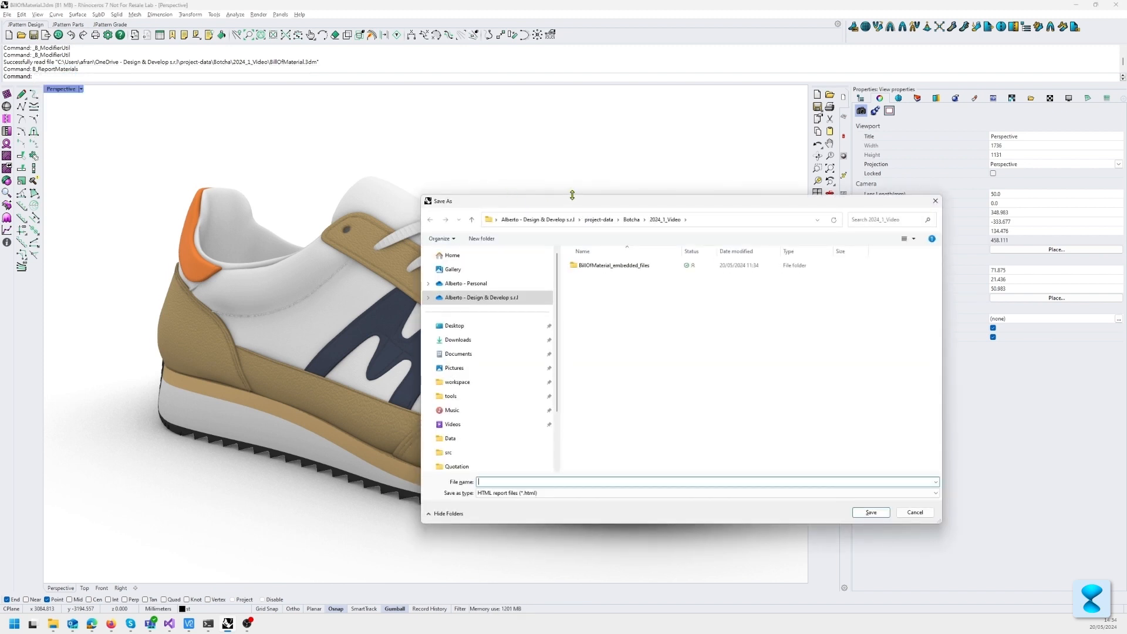
{"action": "left_click_drag", "start_coordinate": [571, 196], "coordinate": [539, 156]}
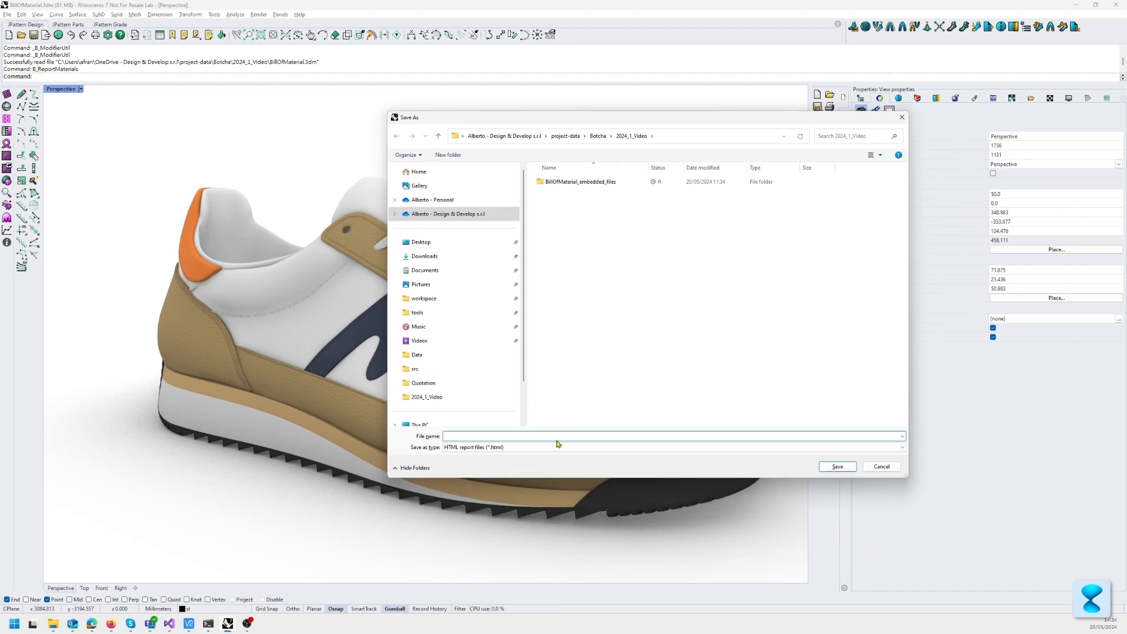
{"action": "type", "text": "report"}
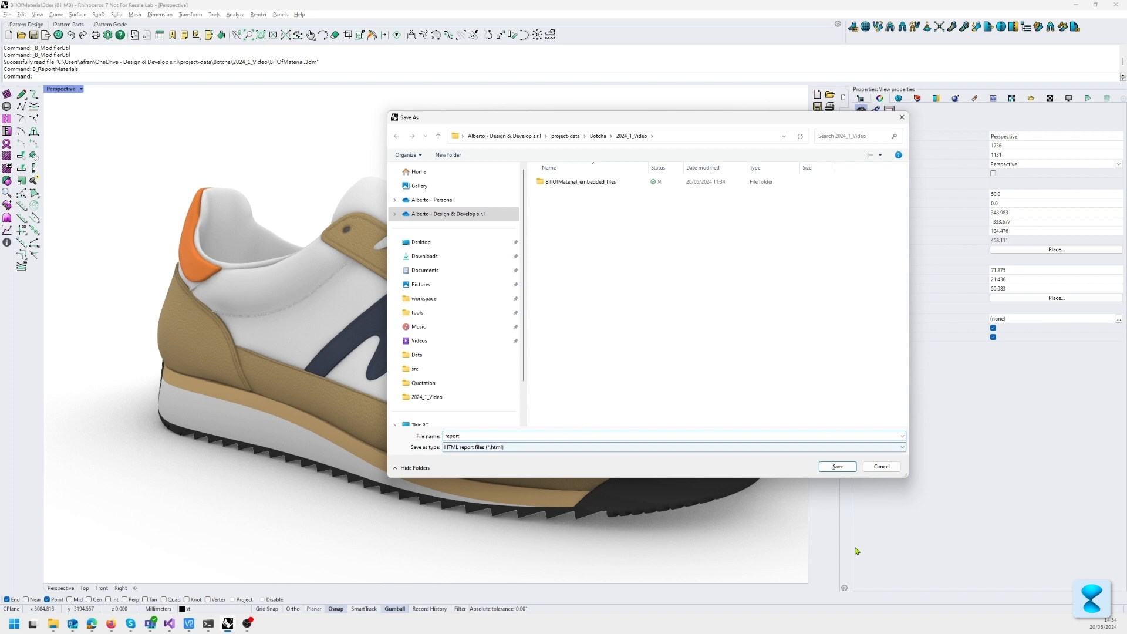
{"action": "left_click", "coordinate": [828, 468]}
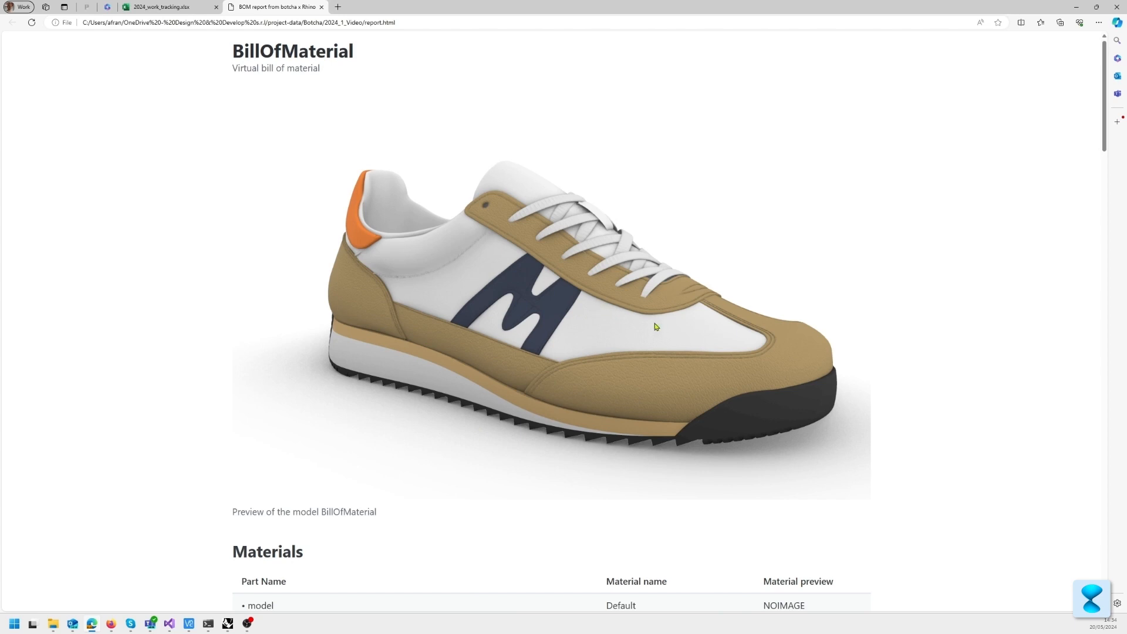
Step: Examine the Tooling section of the materials report, checking the material names assigned to the midsole and outsole objects
{"action": "scroll", "coordinate": [908, 218], "scroll_direction": "down", "scroll_amount": 4}
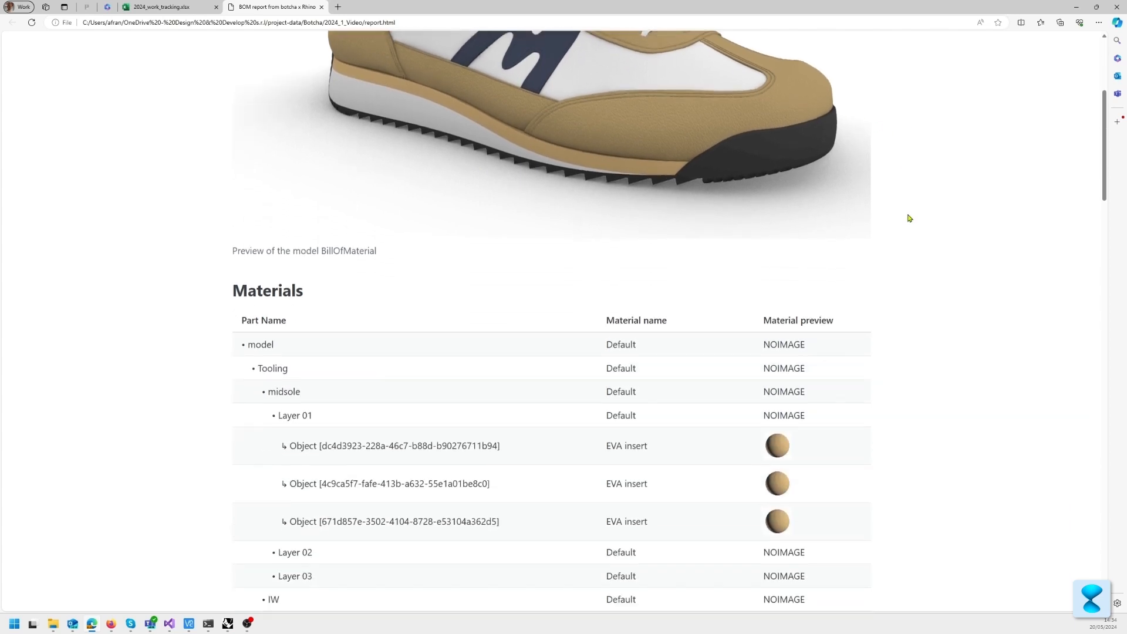
{"action": "scroll", "coordinate": [908, 218], "scroll_direction": "down", "scroll_amount": 1}
{"action": "scroll", "coordinate": [808, 212], "scroll_direction": "up", "scroll_amount": 1}
{"action": "left_click_drag", "start_coordinate": [261, 394], "coordinate": [306, 395]}
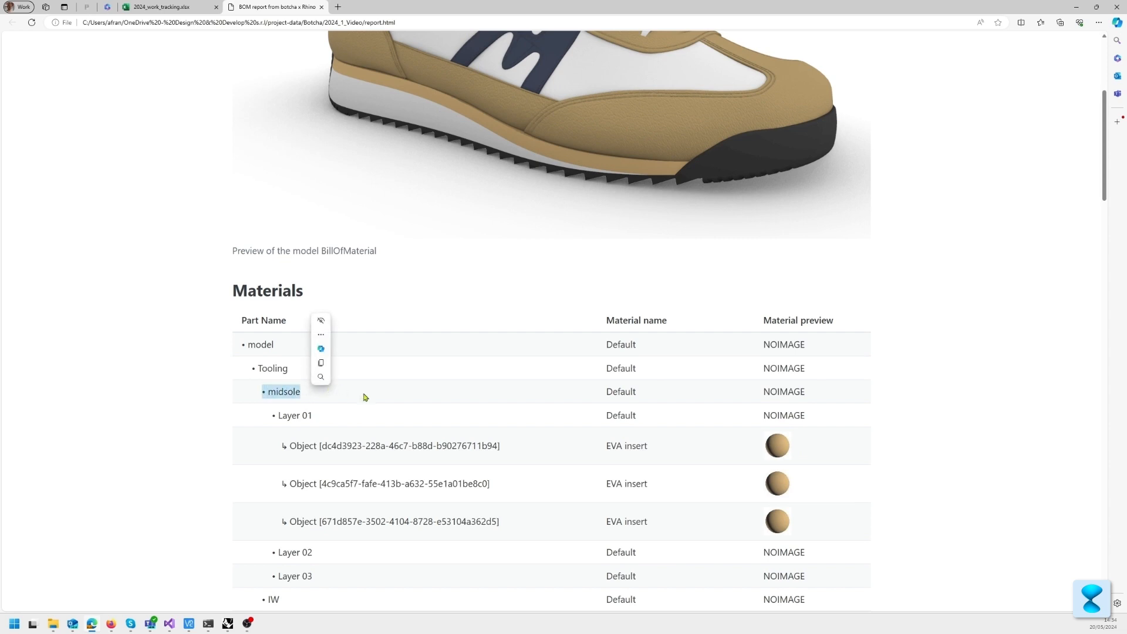
{"action": "scroll", "coordinate": [612, 354], "scroll_direction": "down", "scroll_amount": 1}
{"action": "left_click_drag", "start_coordinate": [612, 354], "coordinate": [666, 432]}
{"action": "scroll", "coordinate": [666, 432], "scroll_direction": "down", "scroll_amount": 3}
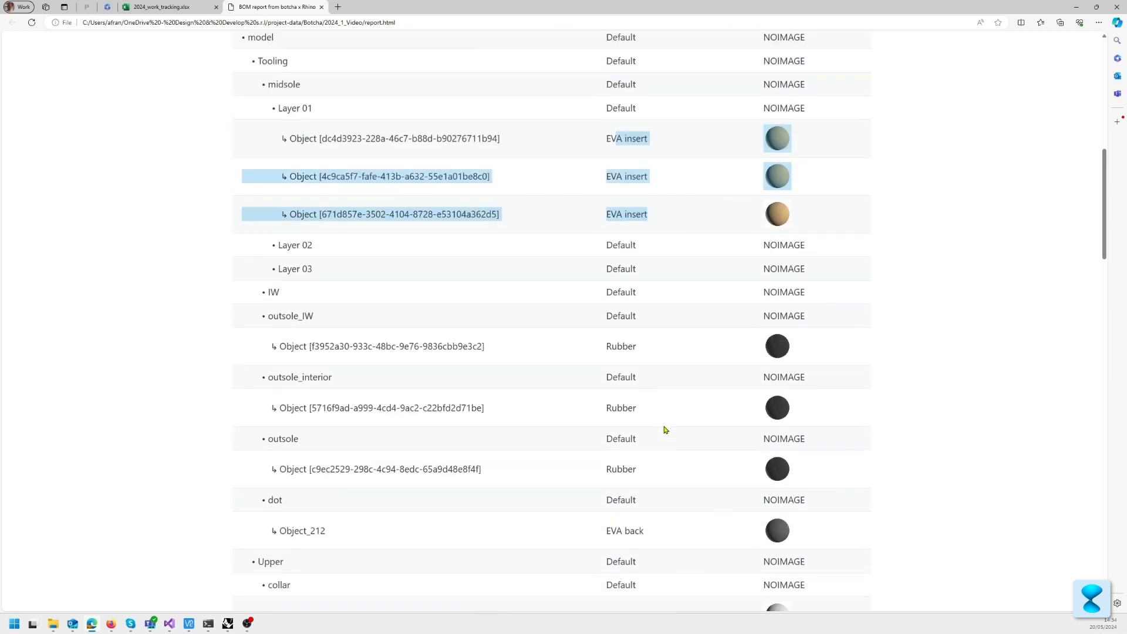
{"action": "left_click_drag", "start_coordinate": [564, 304], "coordinate": [655, 307]}
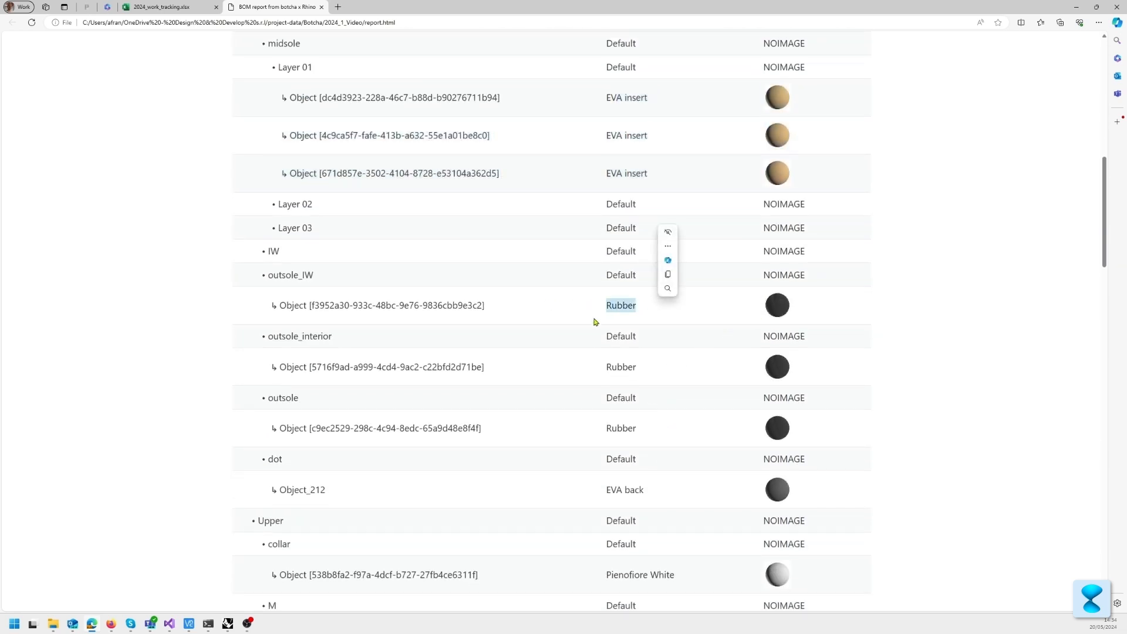
{"action": "left_click", "coordinate": [323, 329]}
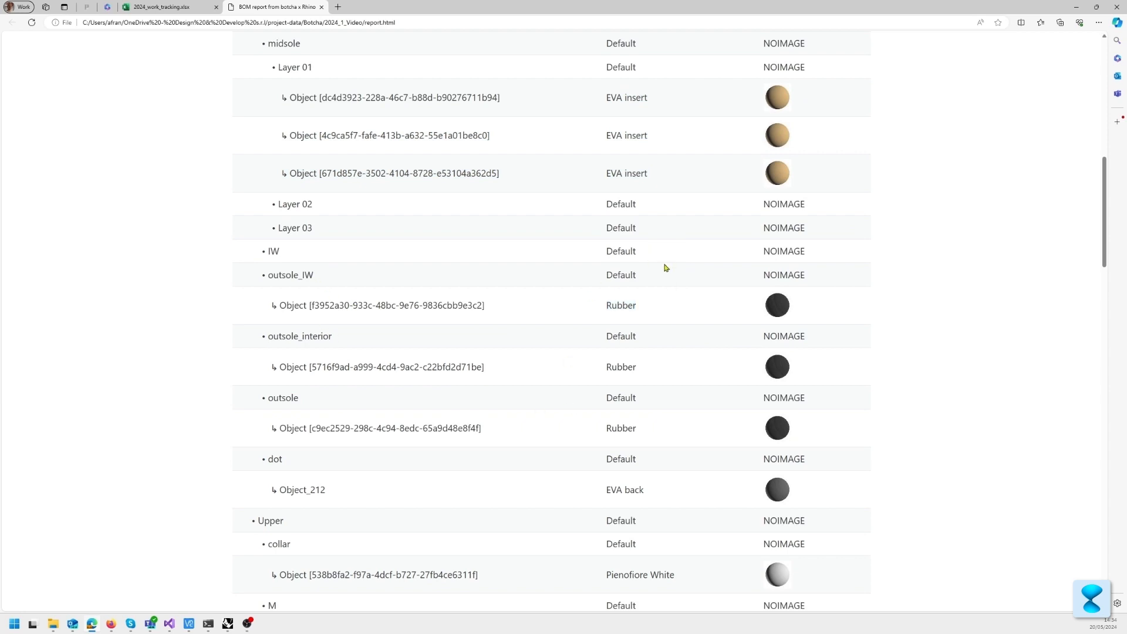
Step: Examine the Upper section of the report, checking the materials of the three heel objects and the parts through to the laces
{"action": "scroll", "coordinate": [681, 420], "scroll_direction": "down", "scroll_amount": 4}
{"action": "scroll", "coordinate": [652, 418], "scroll_direction": "up", "scroll_amount": 1}
{"action": "scroll", "coordinate": [491, 395], "scroll_direction": "down", "scroll_amount": 2}
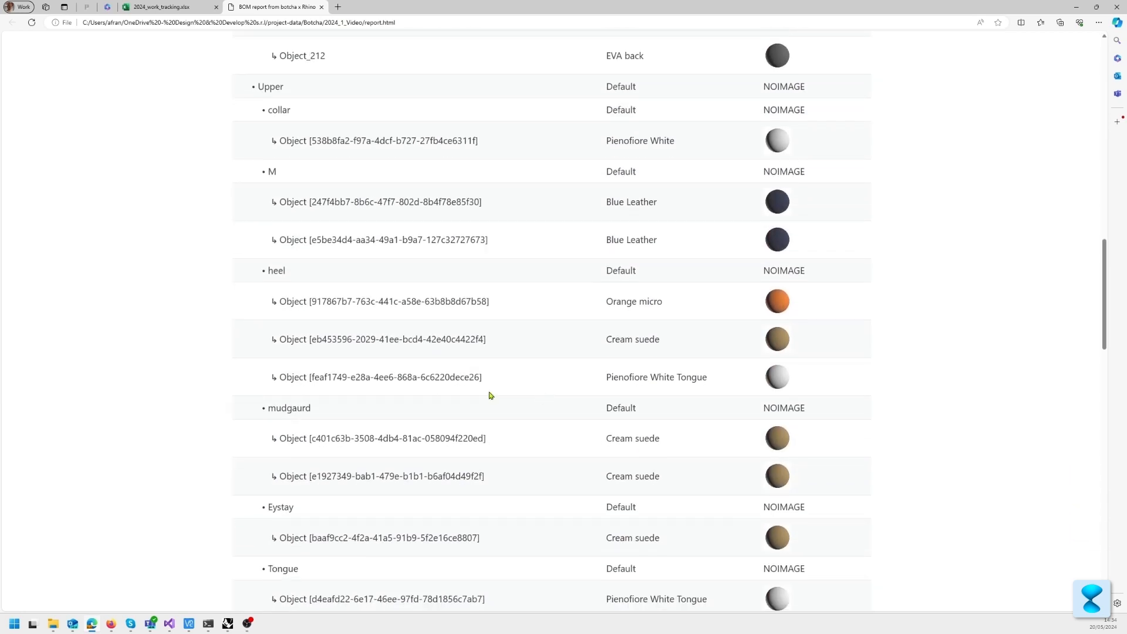
{"action": "left_click_drag", "start_coordinate": [595, 297], "coordinate": [660, 299]}
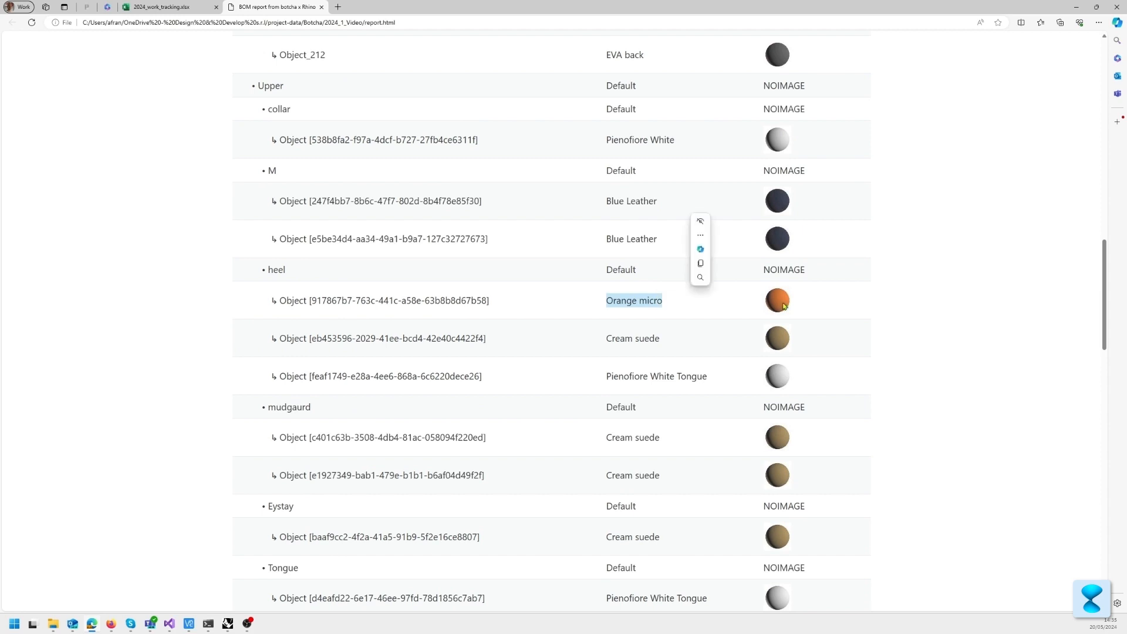
{"action": "left_click_drag", "start_coordinate": [605, 339], "coordinate": [677, 343]}
{"action": "left_click_drag", "start_coordinate": [604, 376], "coordinate": [720, 373]}
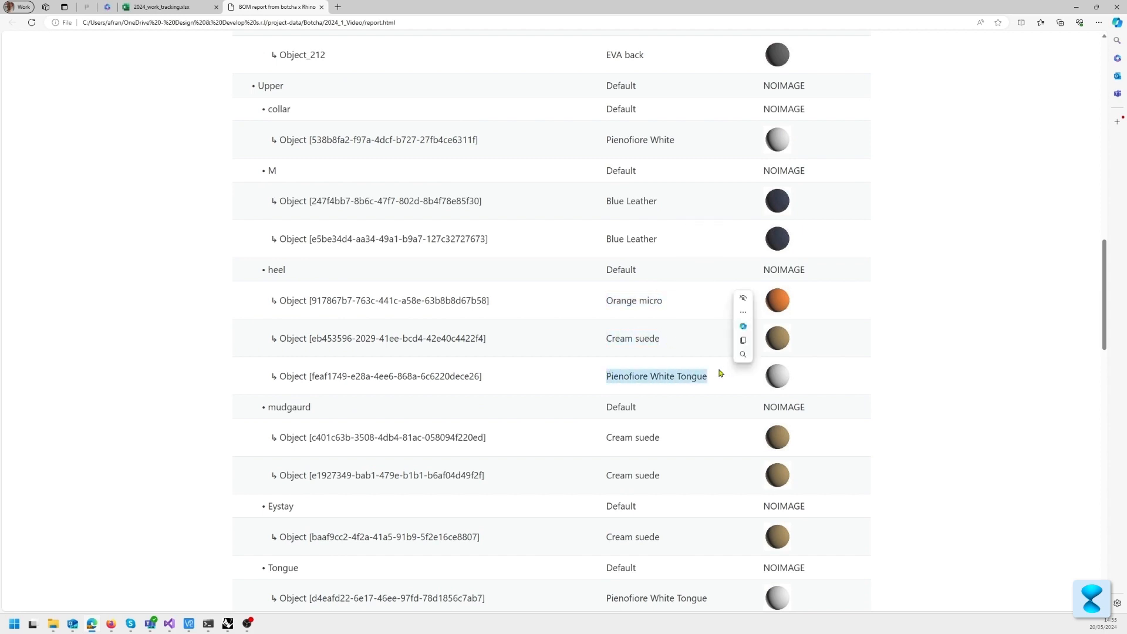
{"action": "scroll", "coordinate": [715, 374], "scroll_direction": "down", "scroll_amount": 5}
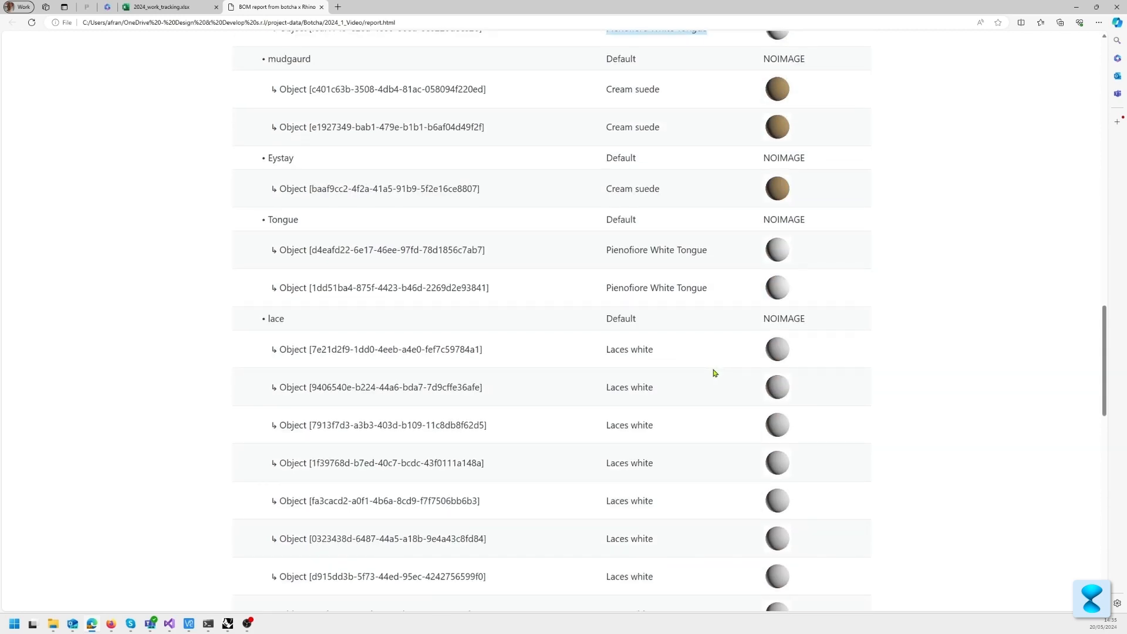
{"action": "scroll", "coordinate": [714, 368], "scroll_direction": "down", "scroll_amount": 5}
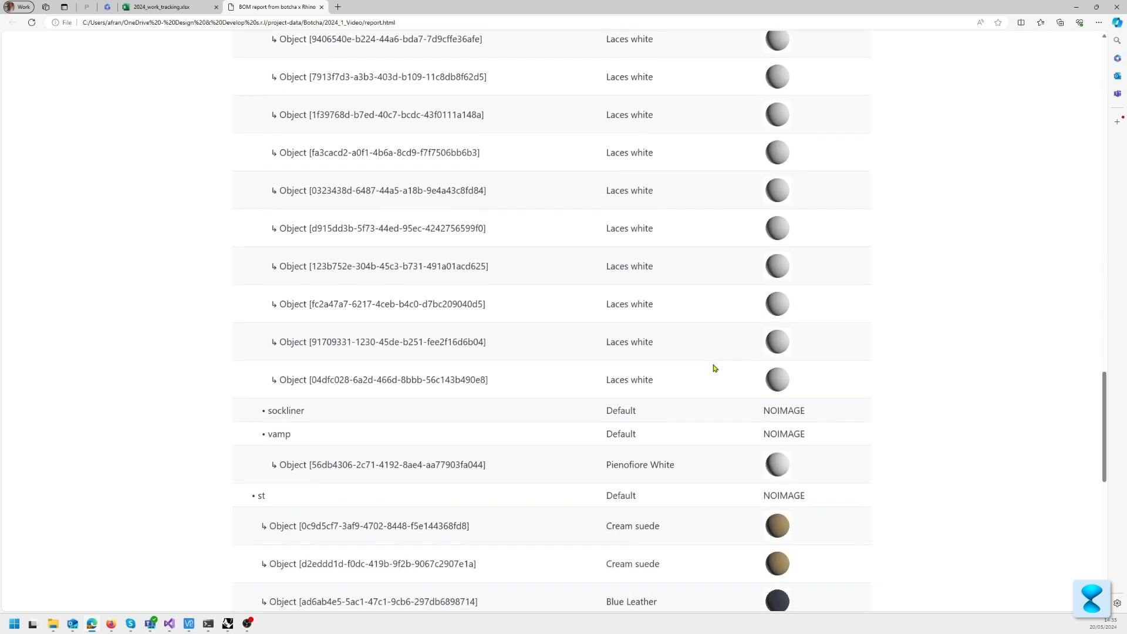
Step: Review the st and Toe entries at the end of the materials table and return to the shoe preview
{"action": "scroll", "coordinate": [631, 186], "scroll_direction": "down", "scroll_amount": 8}
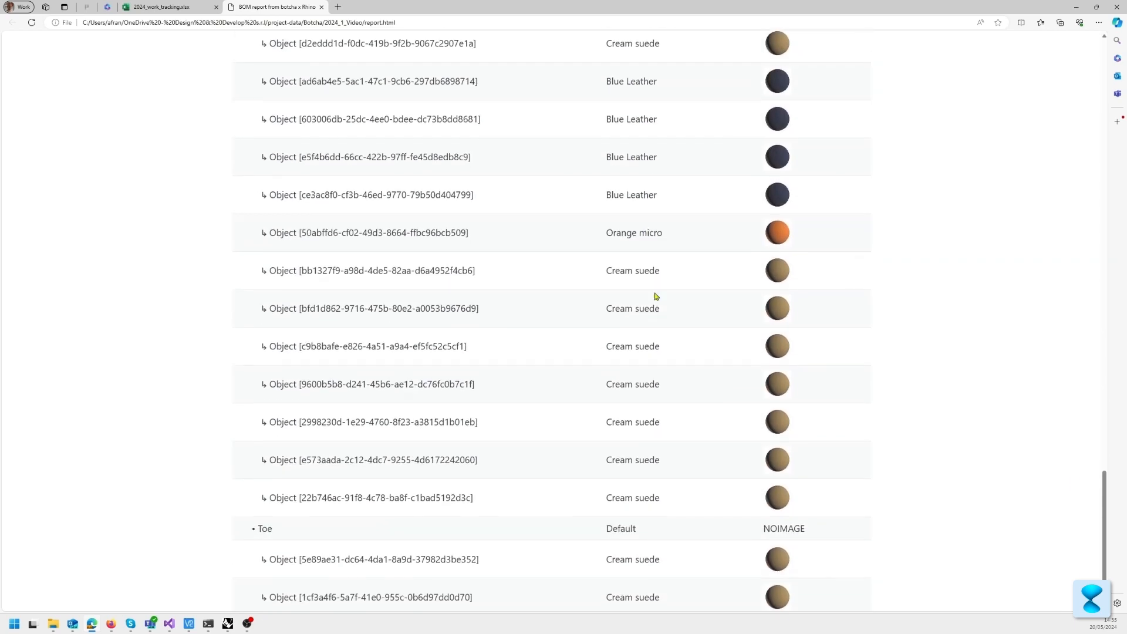
{"action": "scroll", "coordinate": [630, 317], "scroll_direction": "up", "scroll_amount": 4}
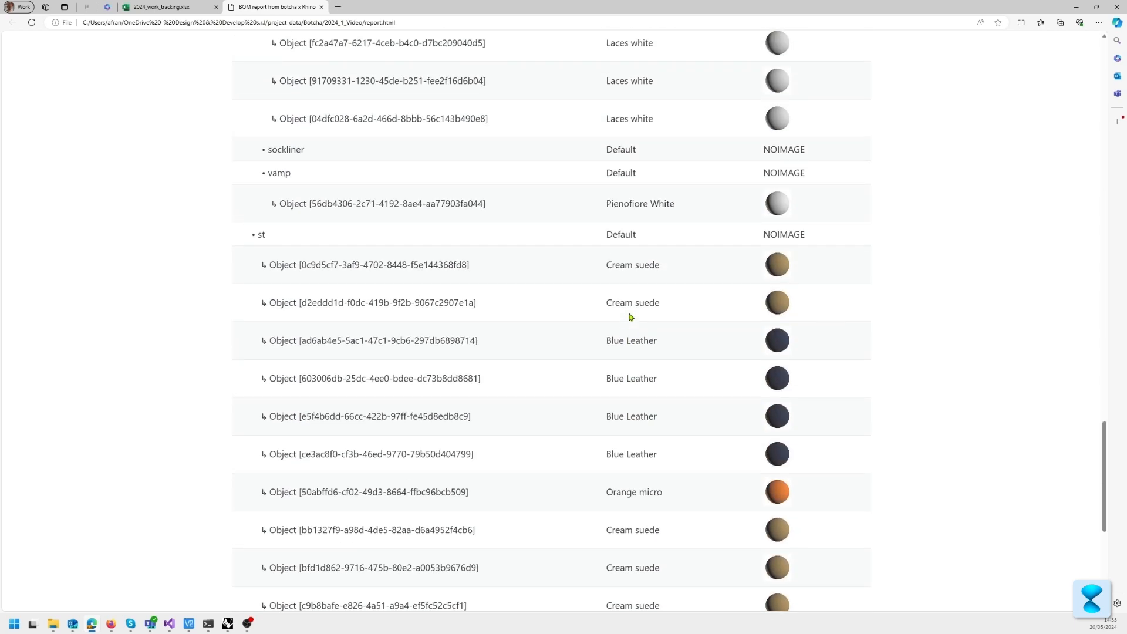
{"action": "scroll", "coordinate": [625, 317], "scroll_direction": "down", "scroll_amount": 6}
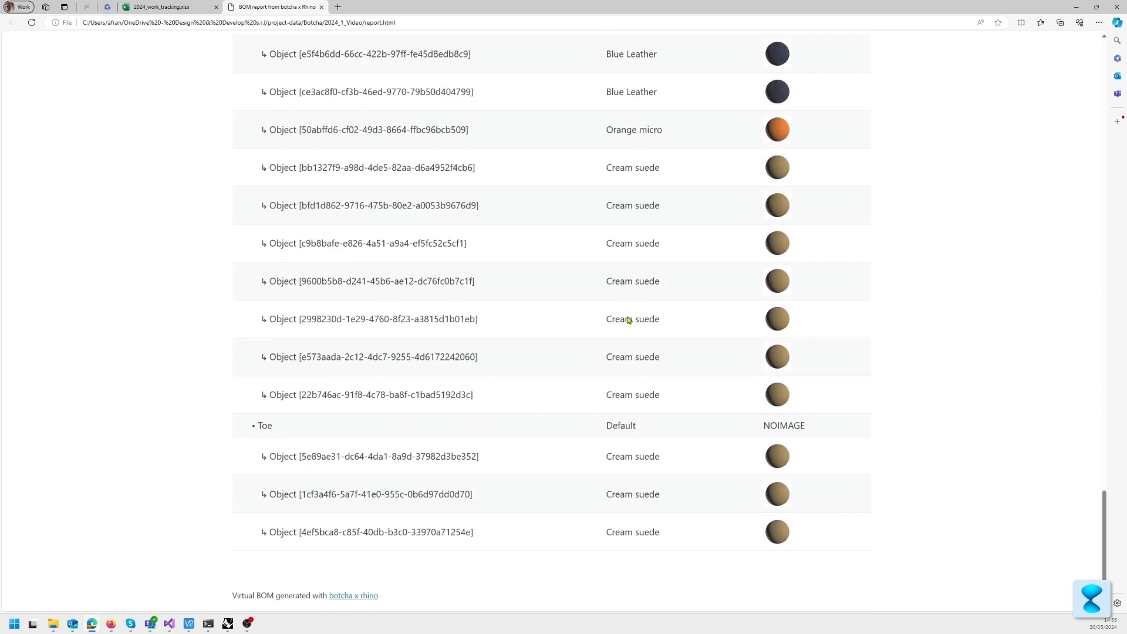
{"action": "scroll", "coordinate": [645, 416], "scroll_direction": "up", "scroll_amount": 8}
{"action": "scroll", "coordinate": [636, 415], "scroll_direction": "up", "scroll_amount": 15}
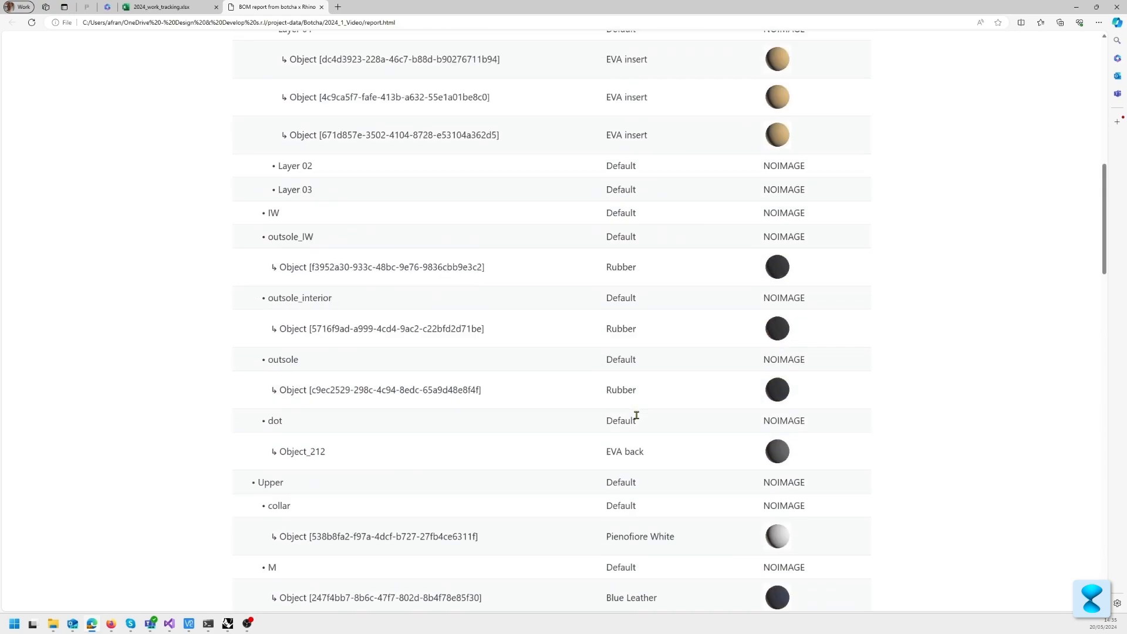
{"action": "scroll", "coordinate": [645, 381], "scroll_direction": "down", "scroll_amount": 3}
{"action": "scroll", "coordinate": [684, 319], "scroll_direction": "up", "scroll_amount": 4}
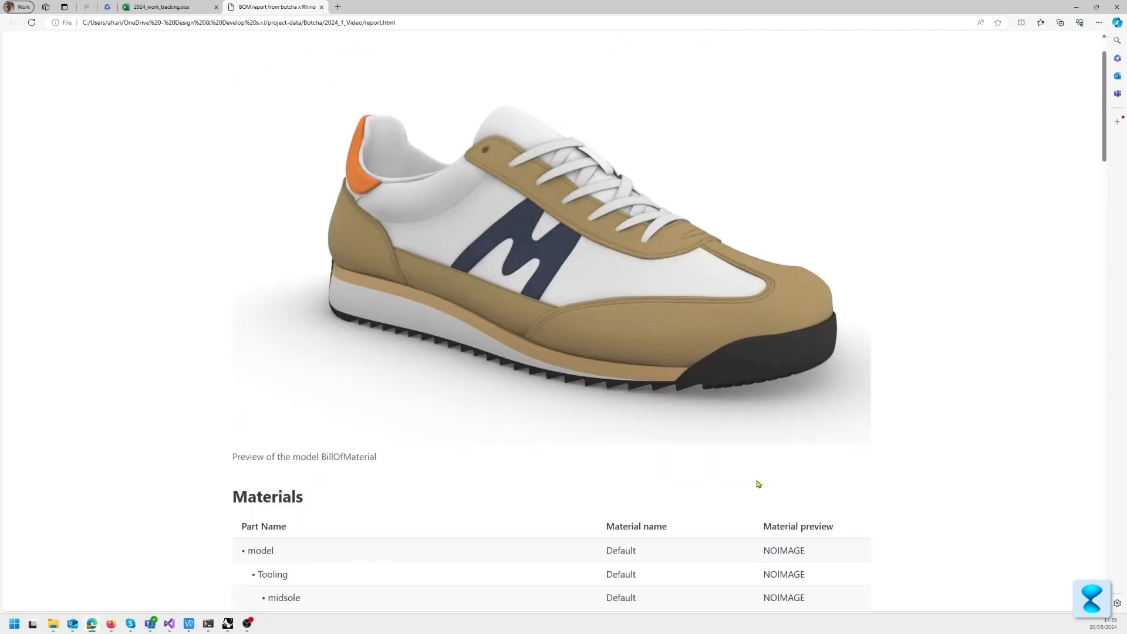
Step: Examine the Layer 01 row and its first object's identifier in the midsole listing, and switch back to Rhino
{"action": "scroll", "coordinate": [607, 277], "scroll_direction": "down", "scroll_amount": 1}
{"action": "scroll", "coordinate": [531, 346], "scroll_direction": "down", "scroll_amount": 4}
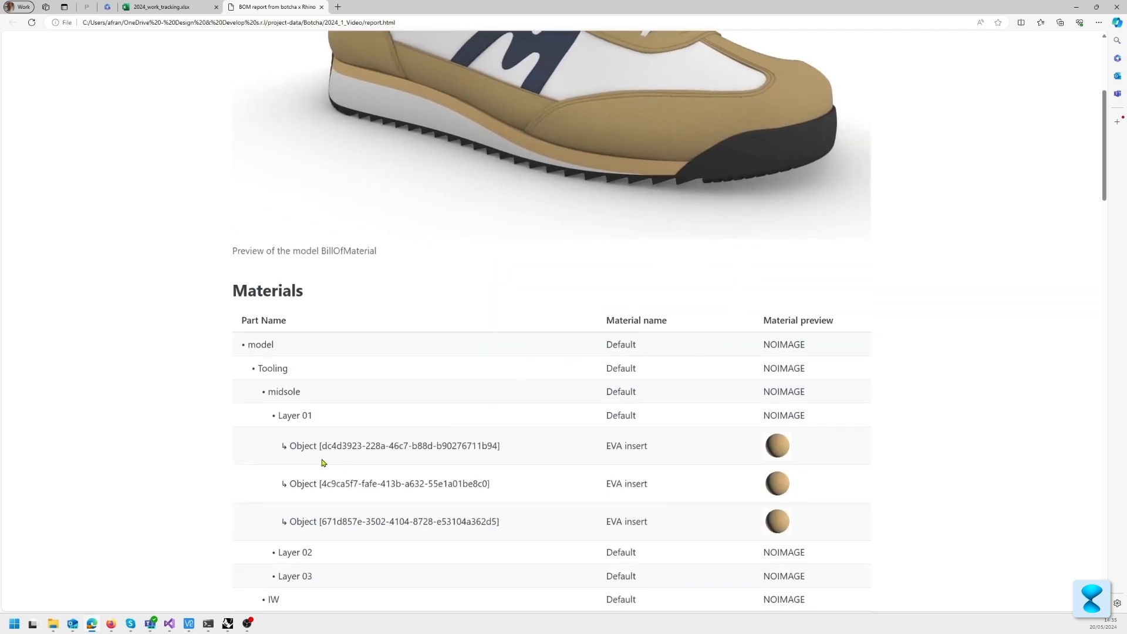
{"action": "left_click_drag", "start_coordinate": [295, 446], "coordinate": [605, 450]}
{"action": "left_click", "coordinate": [369, 447]}
{"action": "left_click_drag", "start_coordinate": [292, 446], "coordinate": [516, 446]}
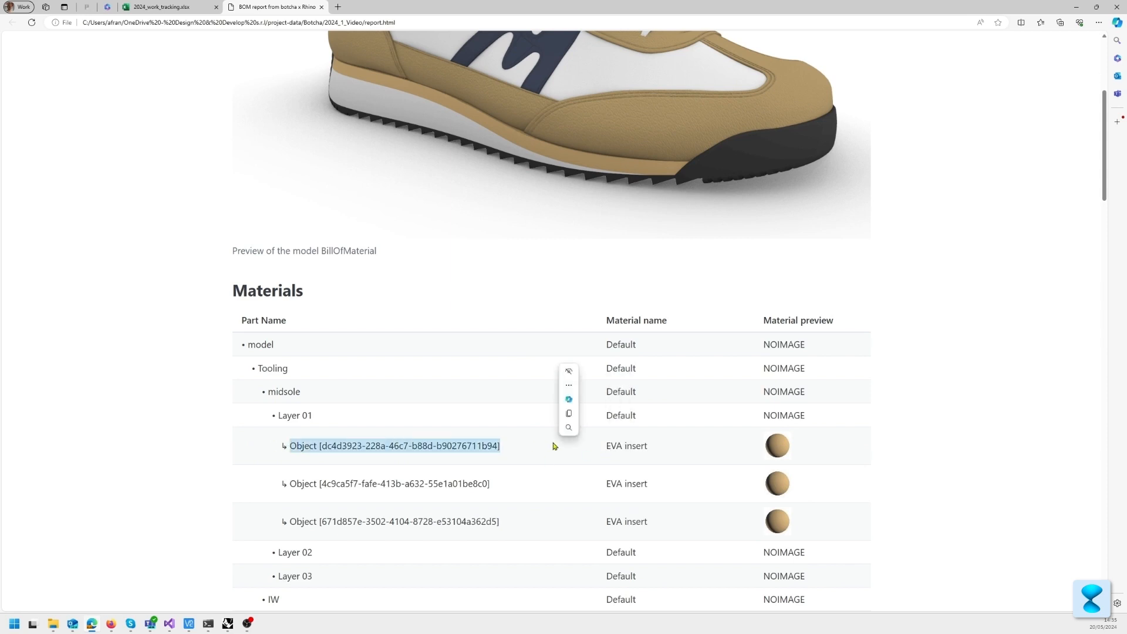
{"action": "left_click", "coordinate": [466, 461]}
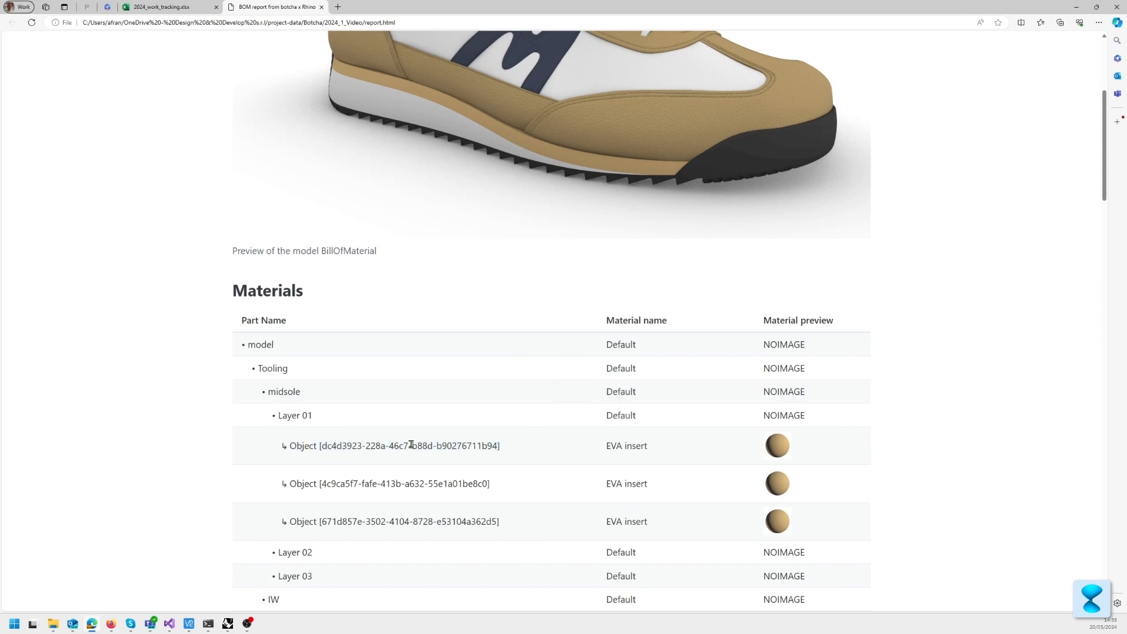
{"action": "left_click_drag", "start_coordinate": [270, 415], "coordinate": [833, 412]}
{"action": "left_click", "coordinate": [826, 417]}
{"action": "scroll", "coordinate": [815, 422], "scroll_direction": "down", "scroll_amount": 2}
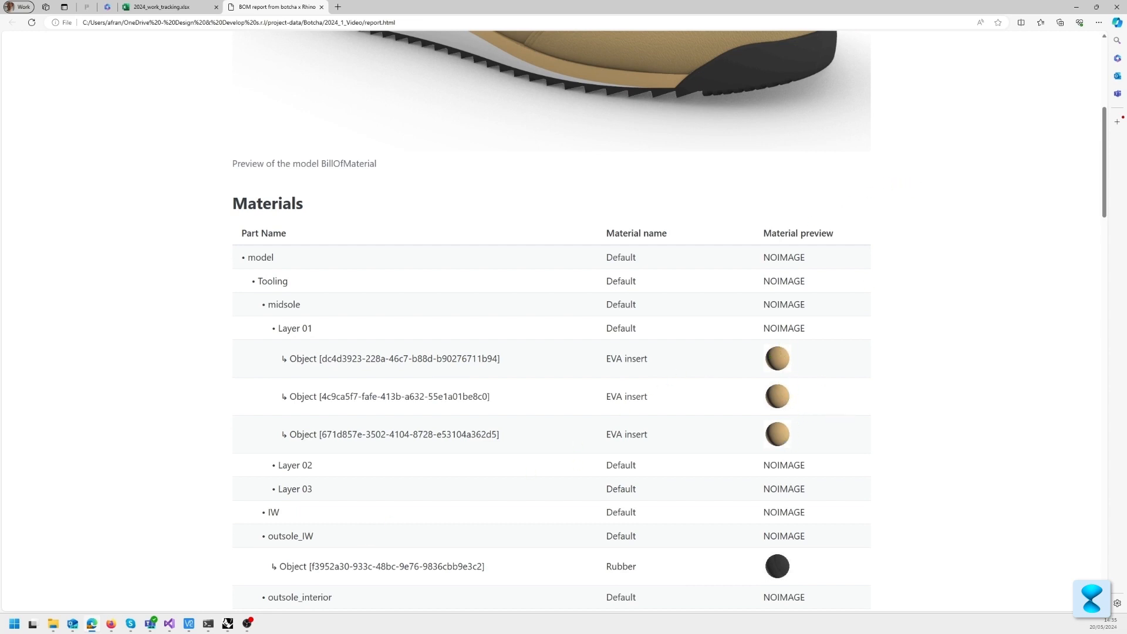
{"action": "left_click", "coordinate": [228, 623]}
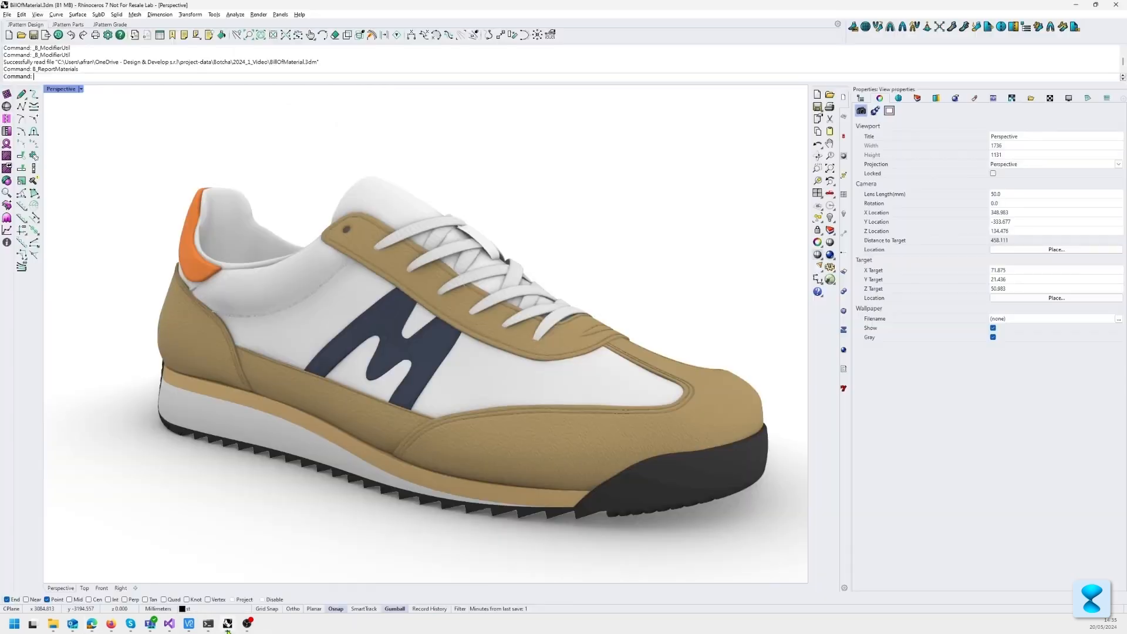